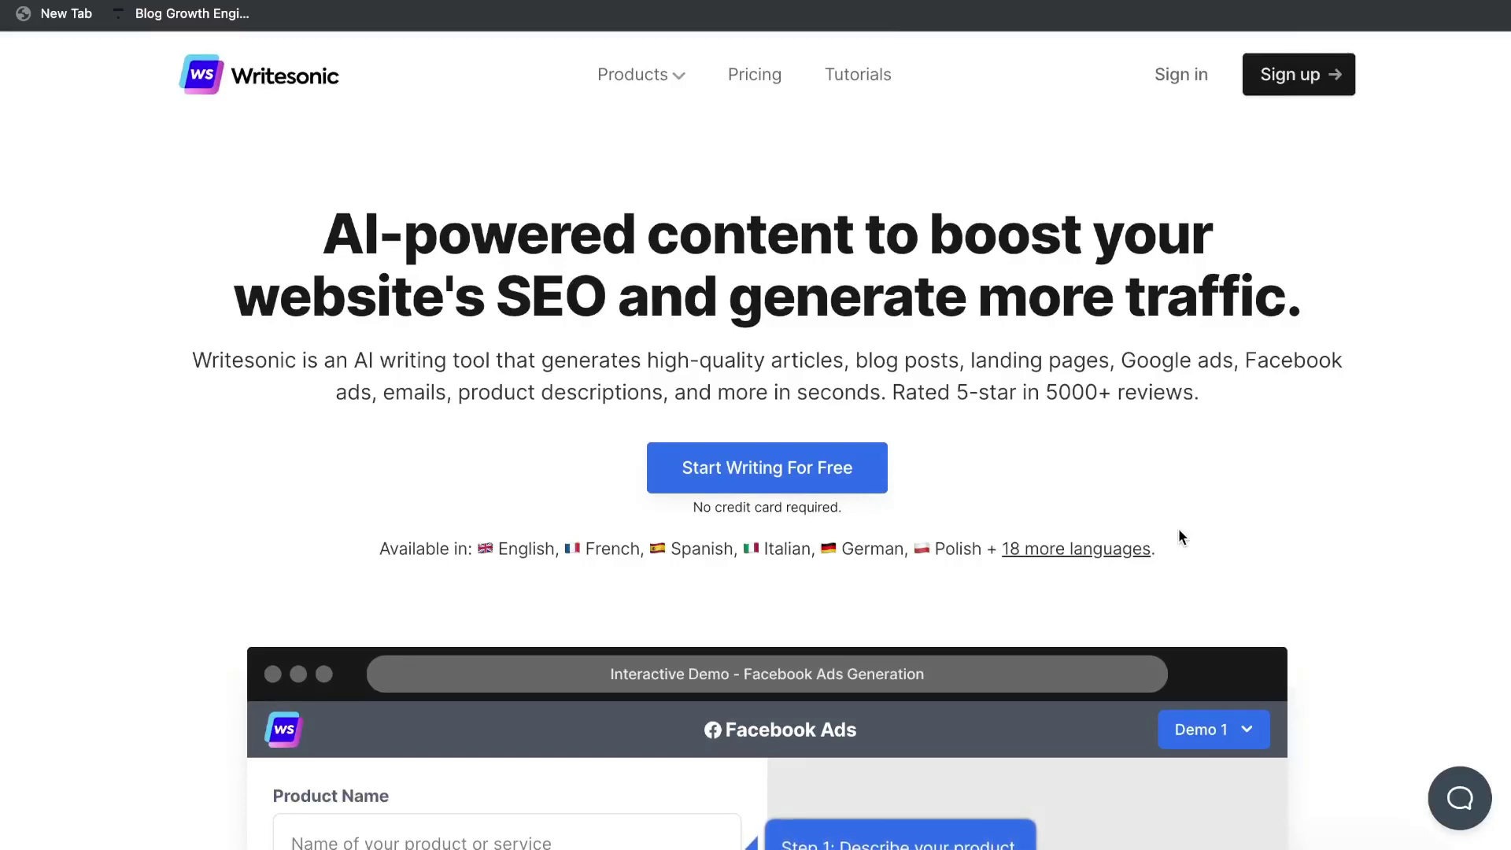
Step: Scroll down the homepage past the writing category cards to the monthly pricing plans
scroll(1179, 535, "down", 3)
scroll(1179, 536, "down", 2)
scroll(1178, 536, "down", 7)
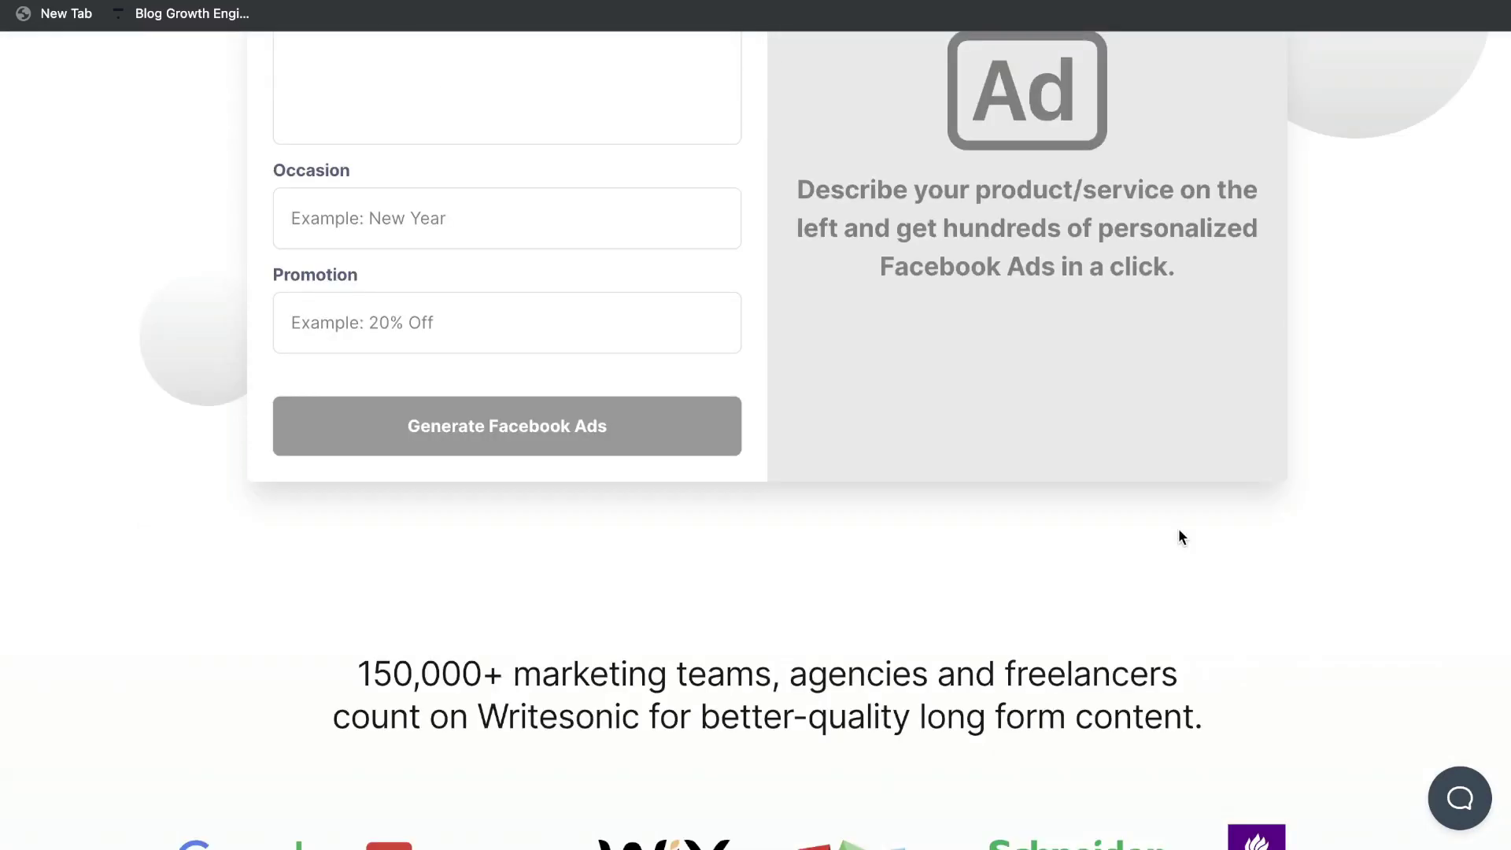
scroll(1178, 536, "down", 6)
scroll(1179, 536, "down", 4)
scroll(1179, 536, "down", 6)
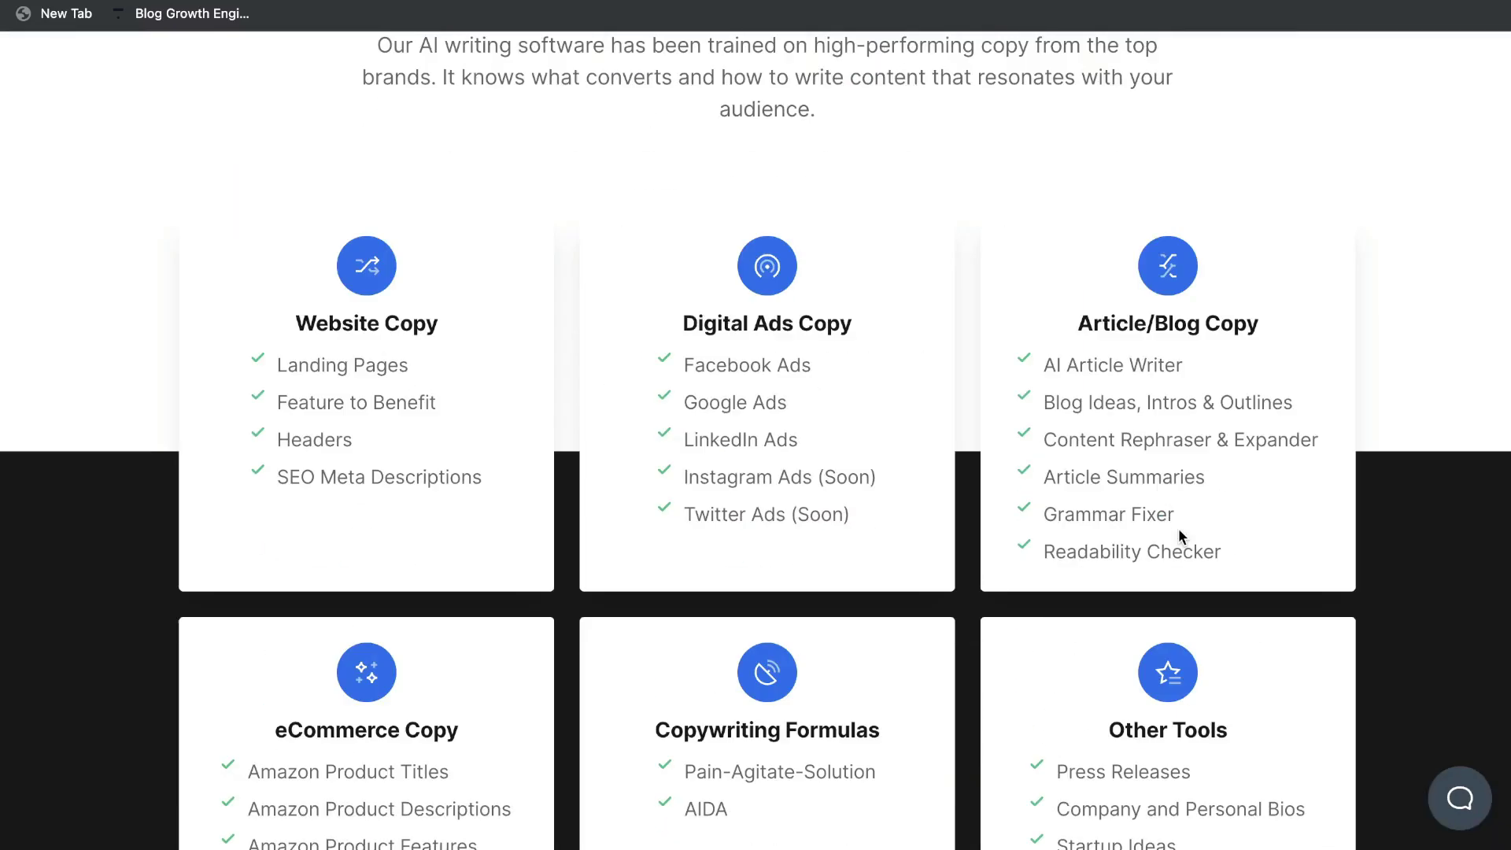
scroll(1178, 535, "down", 3)
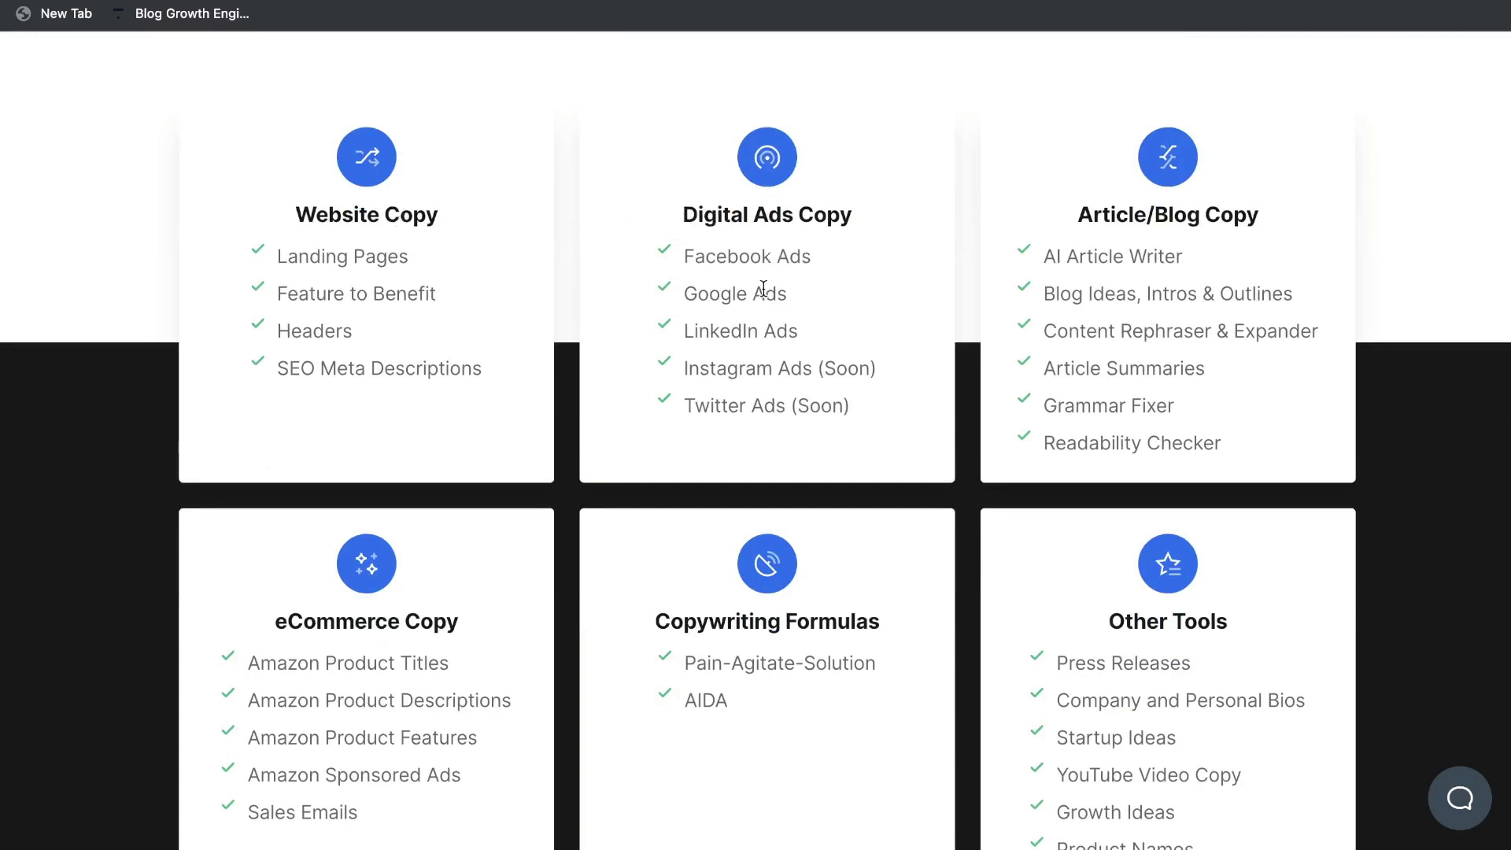
scroll(1291, 286, "down", 1)
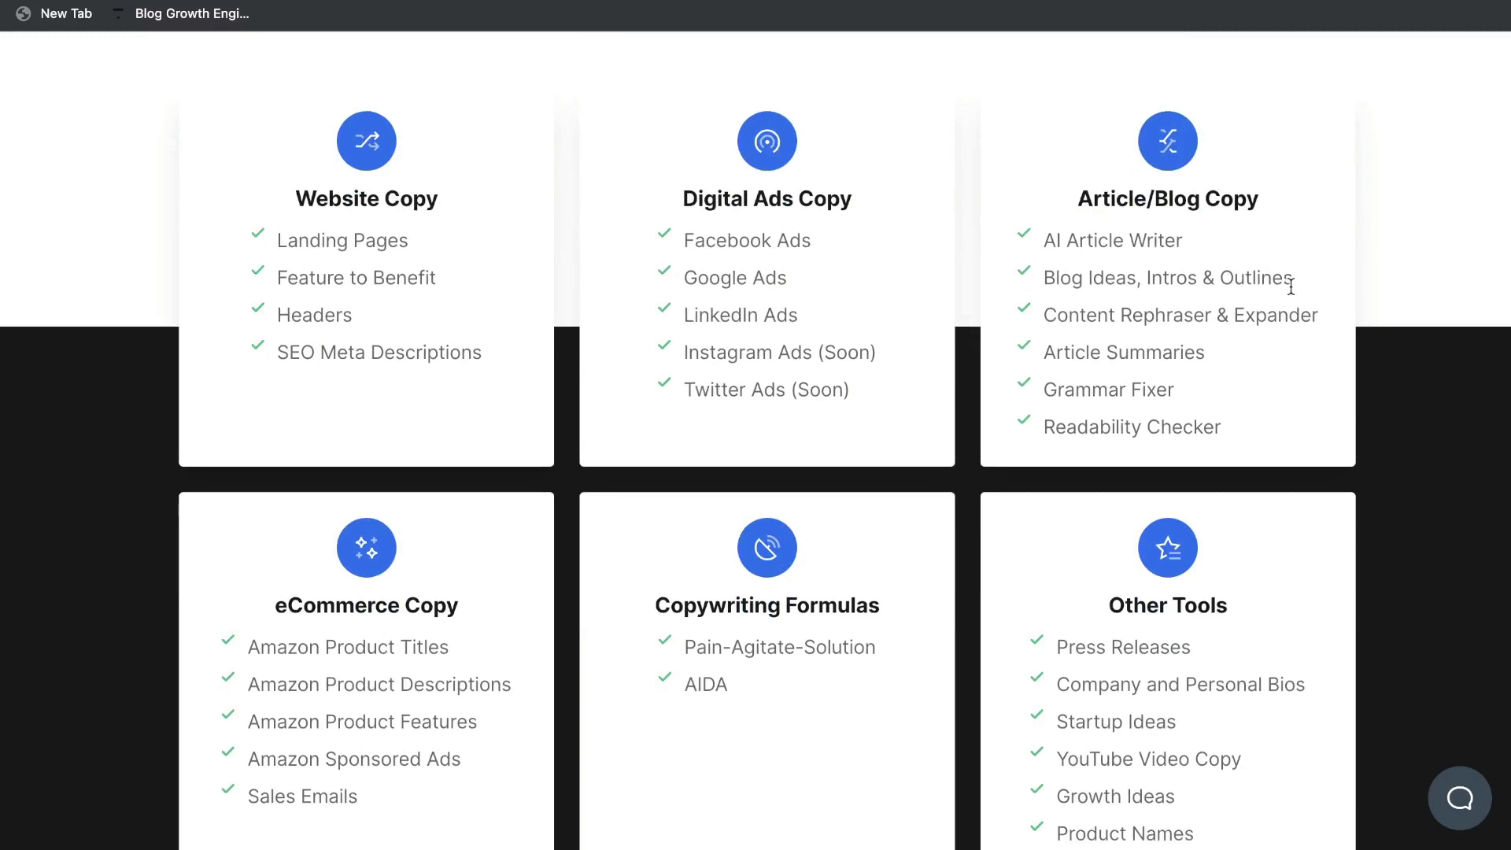
scroll(1290, 287, "down", 1)
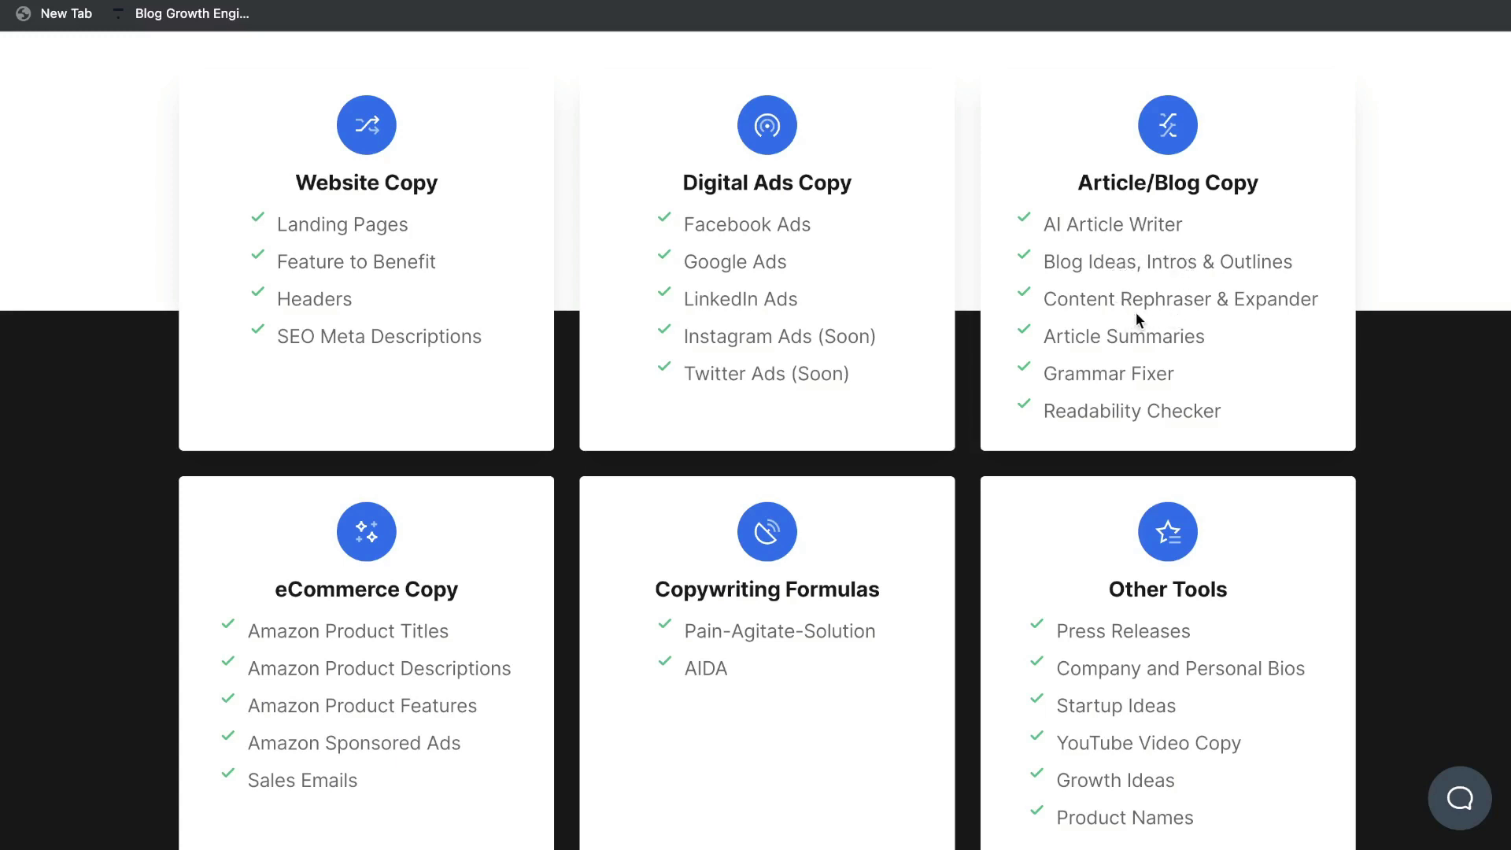
scroll(1233, 340, "down", 3)
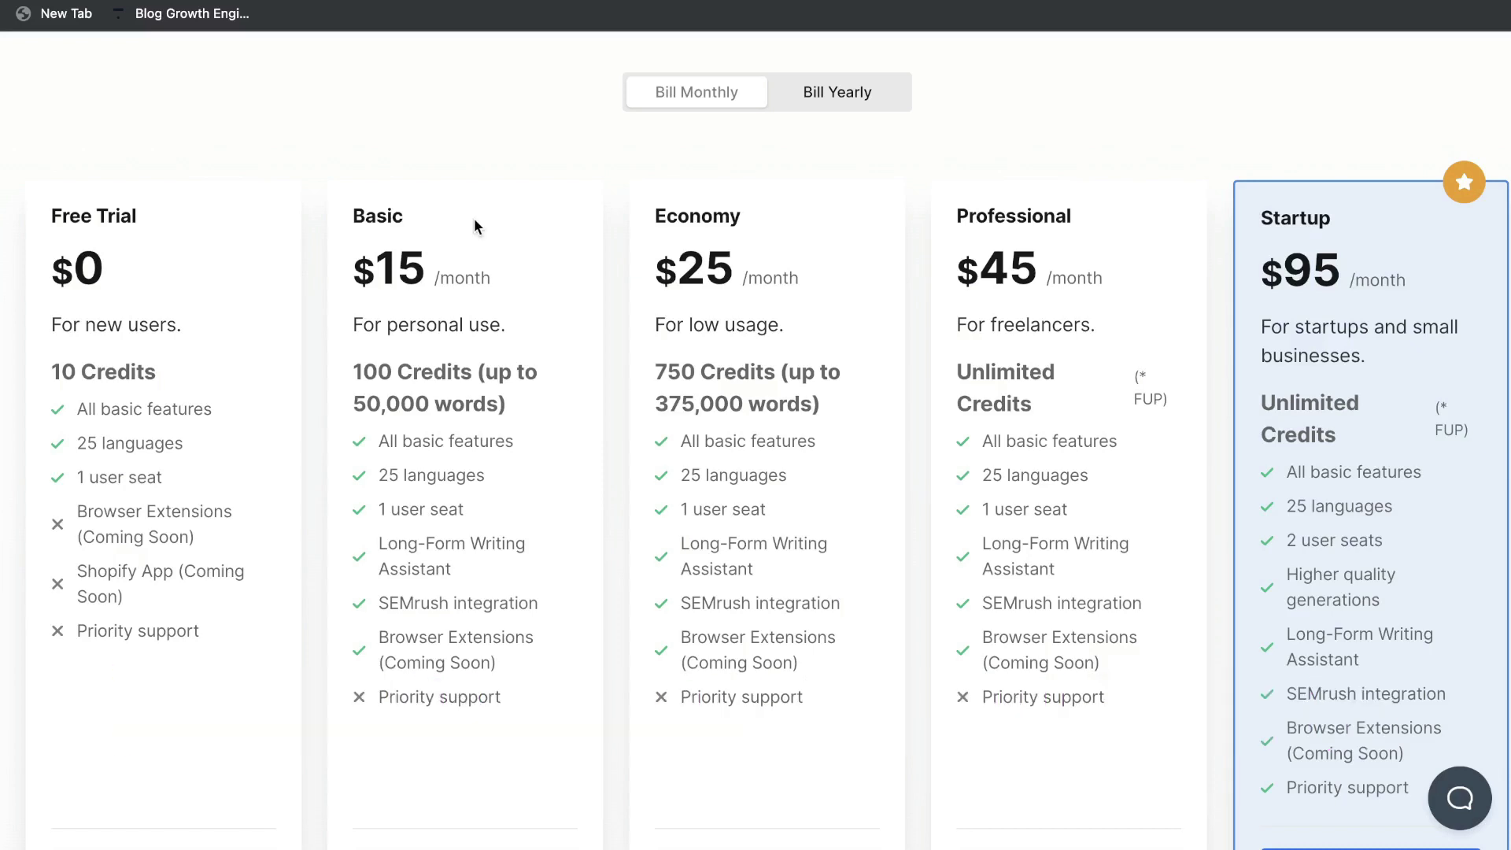
Step: Highlight Basic's $15/month and 50,000 words, Professional's unlimited credits and $45, and Startup's $95
left_click_drag(376, 272, 507, 280)
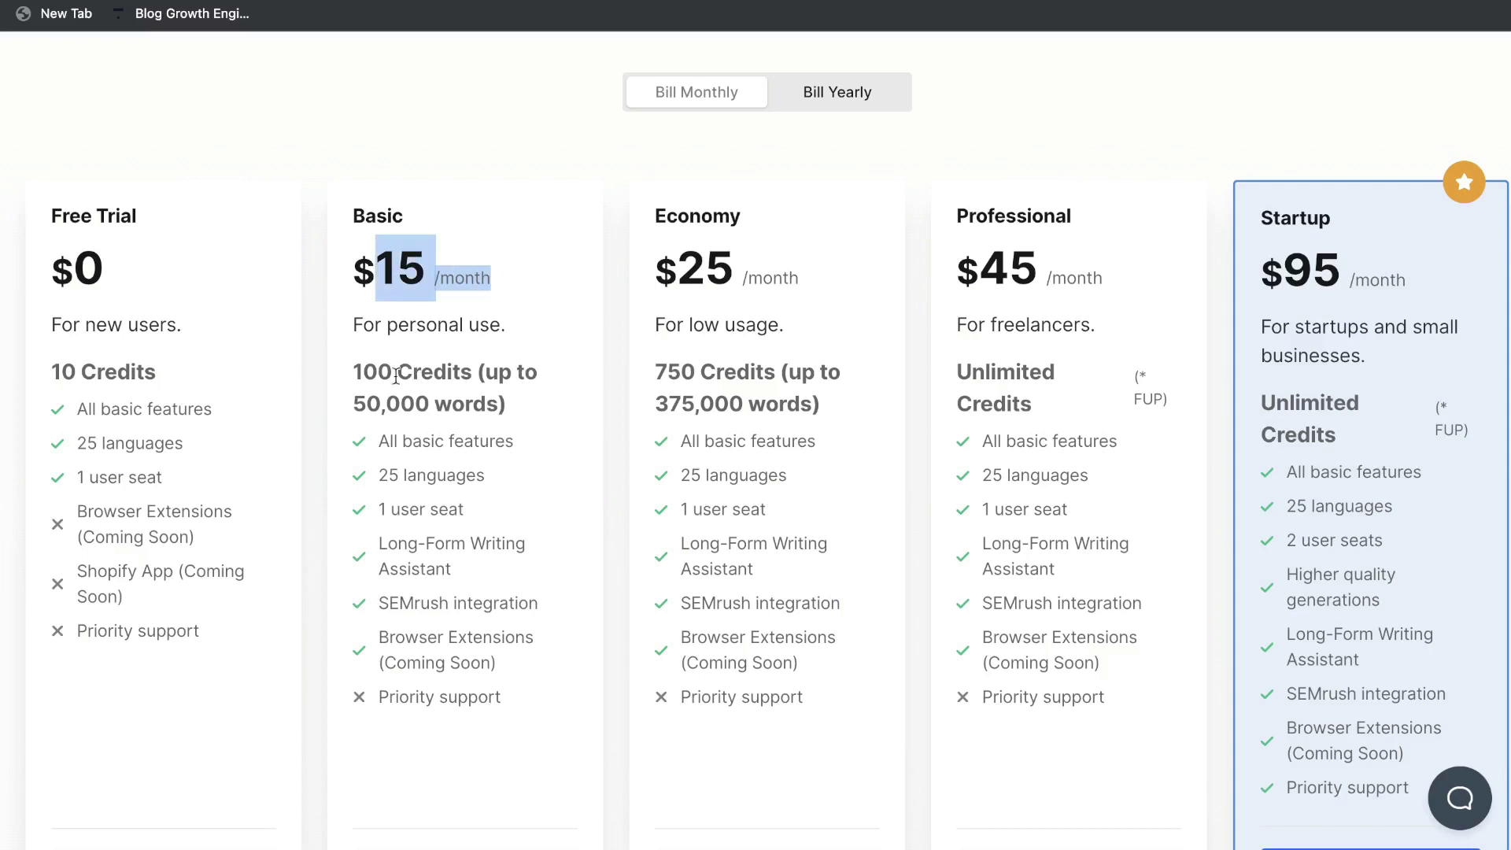
left_click_drag(353, 403, 511, 404)
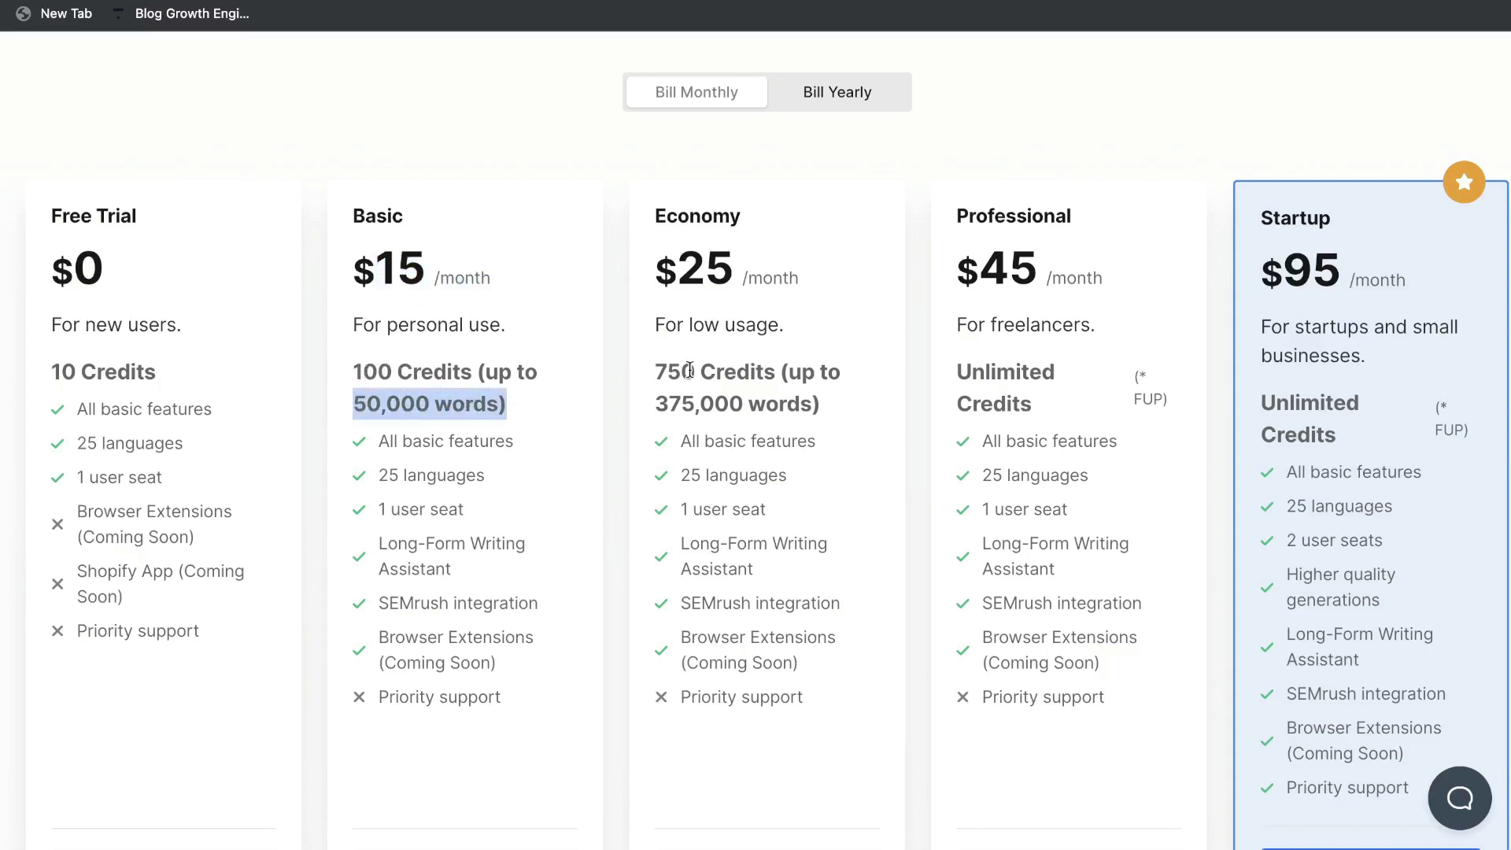
left_click_drag(954, 373, 1088, 373)
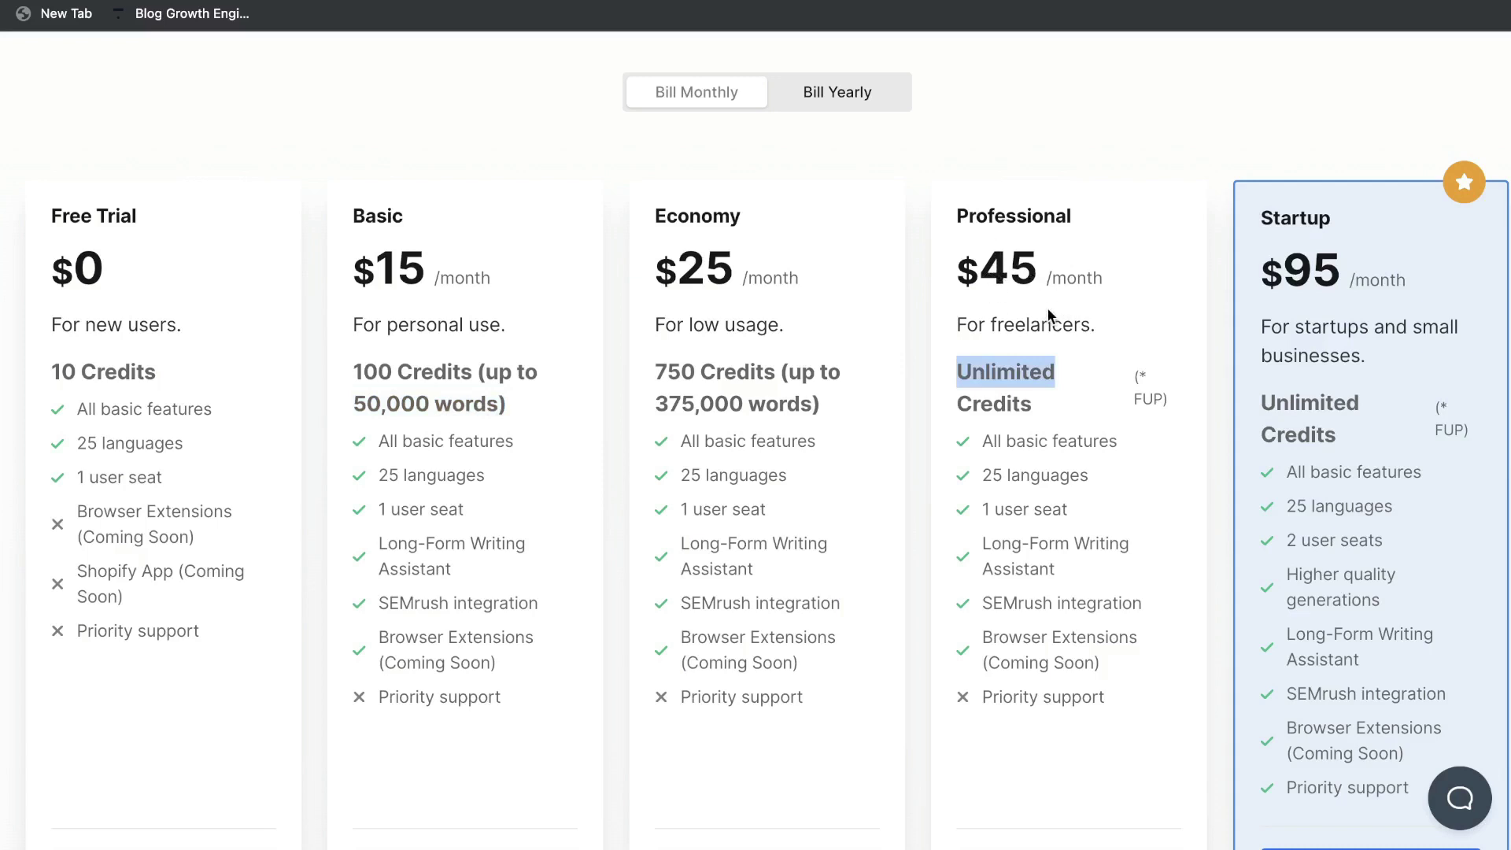
scroll(1090, 352, "down", 1)
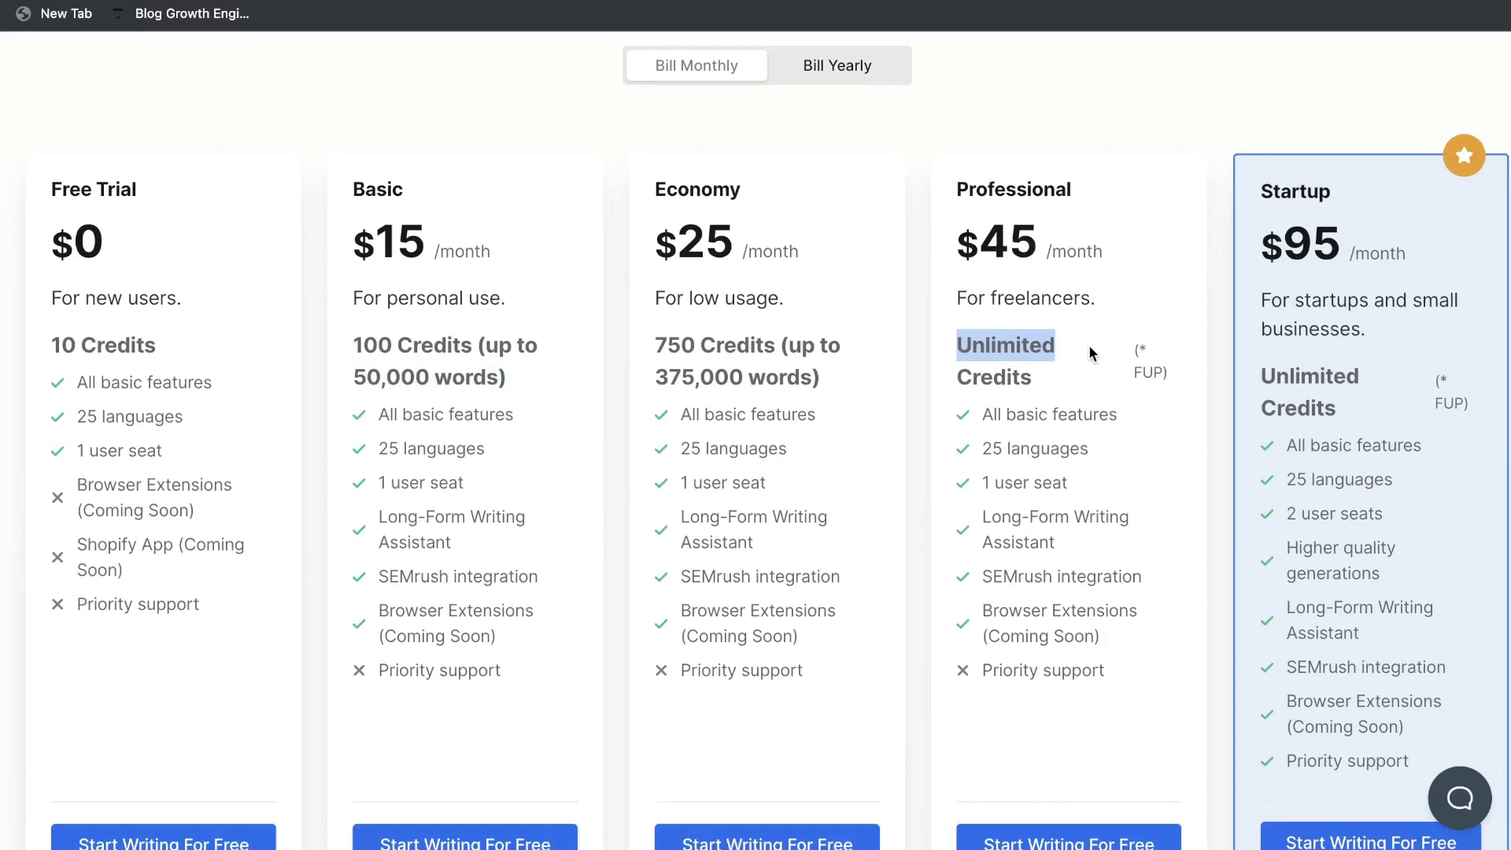
left_click_drag(1102, 251, 979, 240)
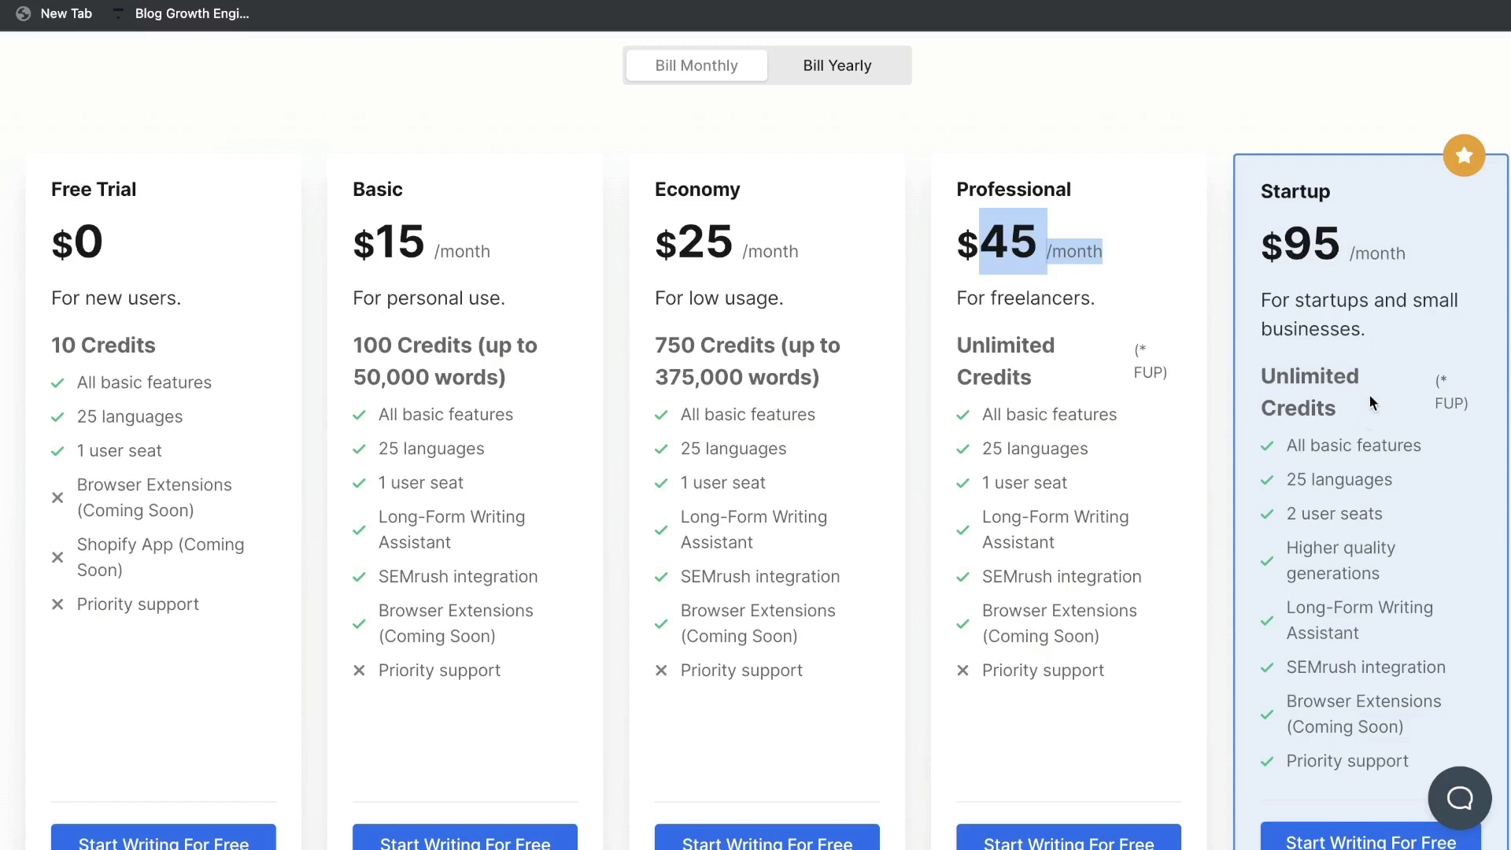
left_click_drag(1285, 245, 1362, 247)
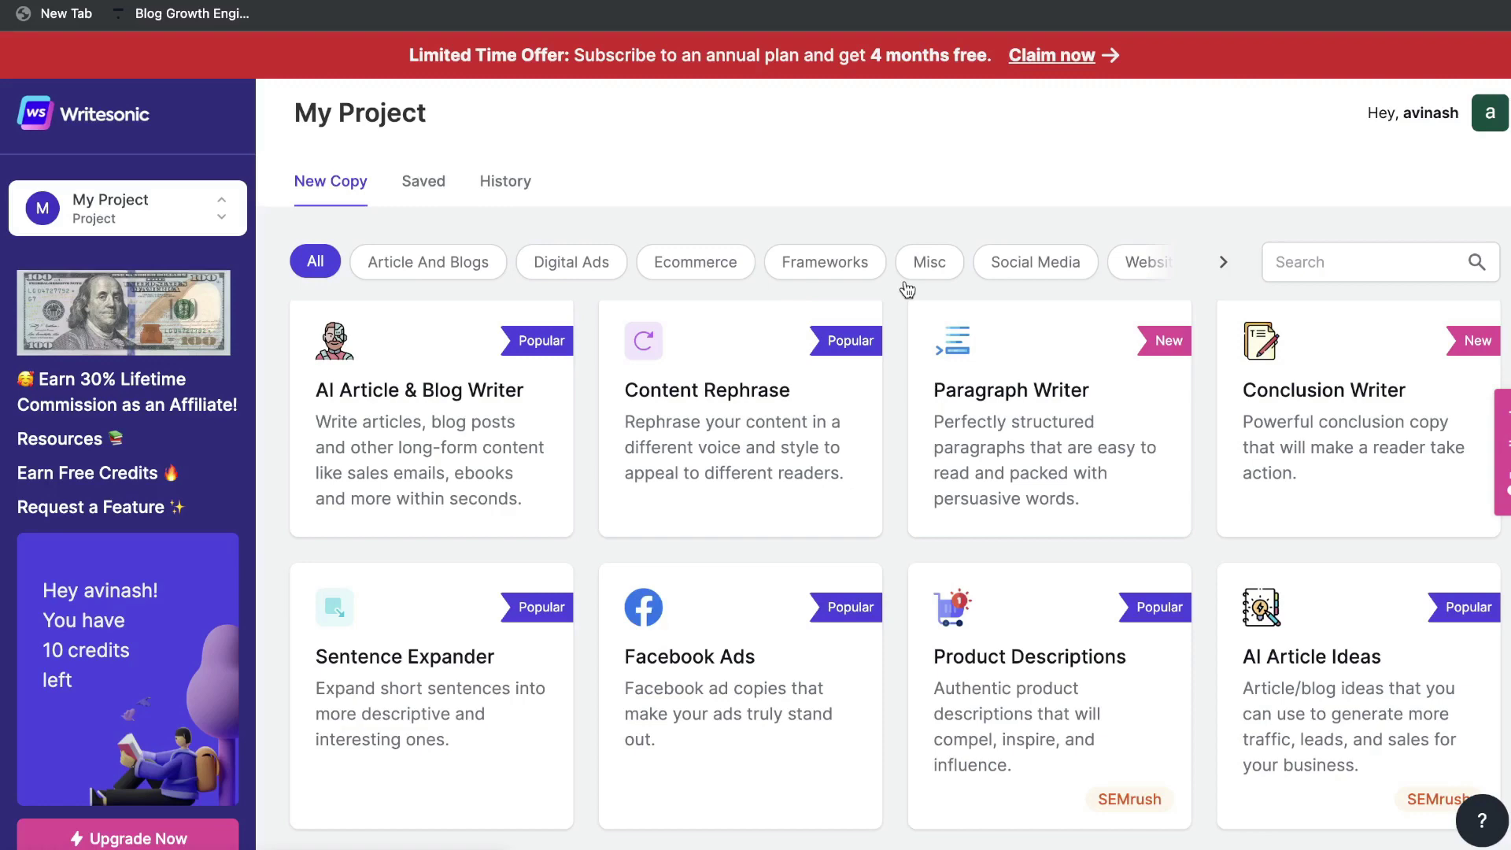
Step: Scroll the template grid and filter it to Article And Blogs tools
scroll(905, 390, "down", 2)
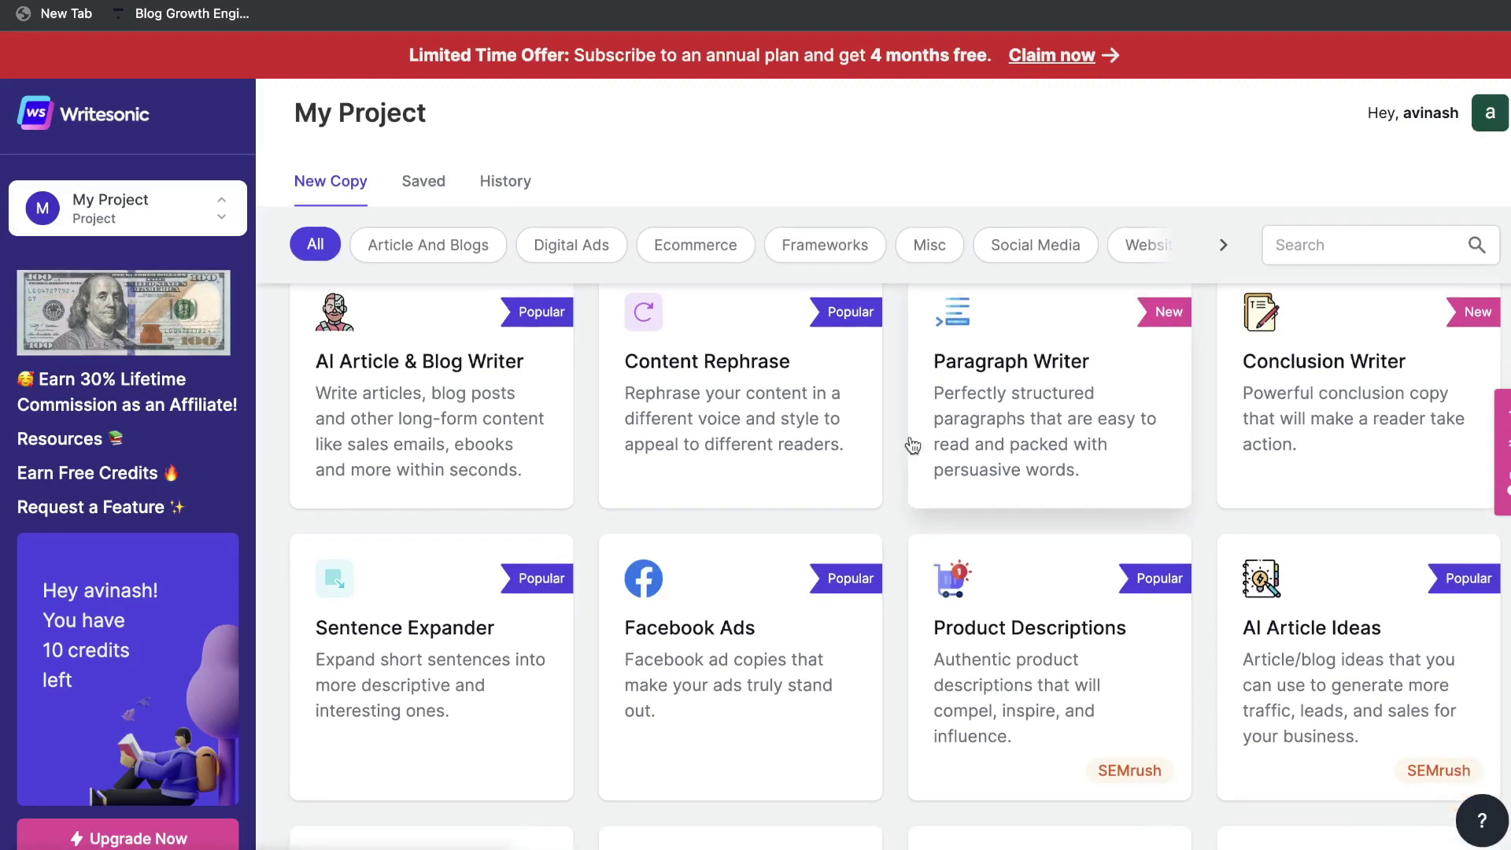
scroll(911, 439, "down", 2)
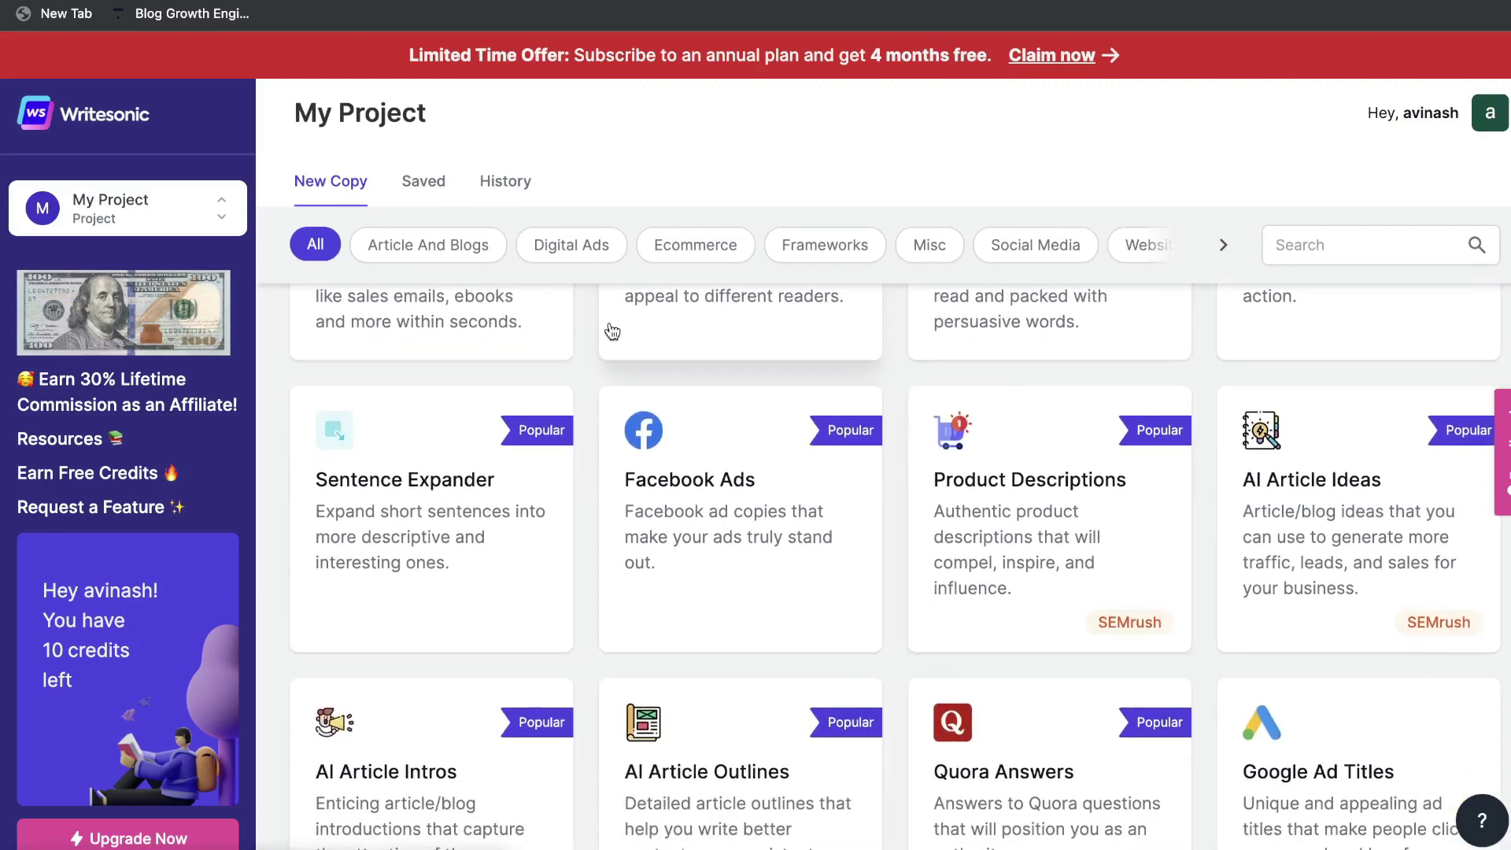
scroll(579, 331, "up", 2)
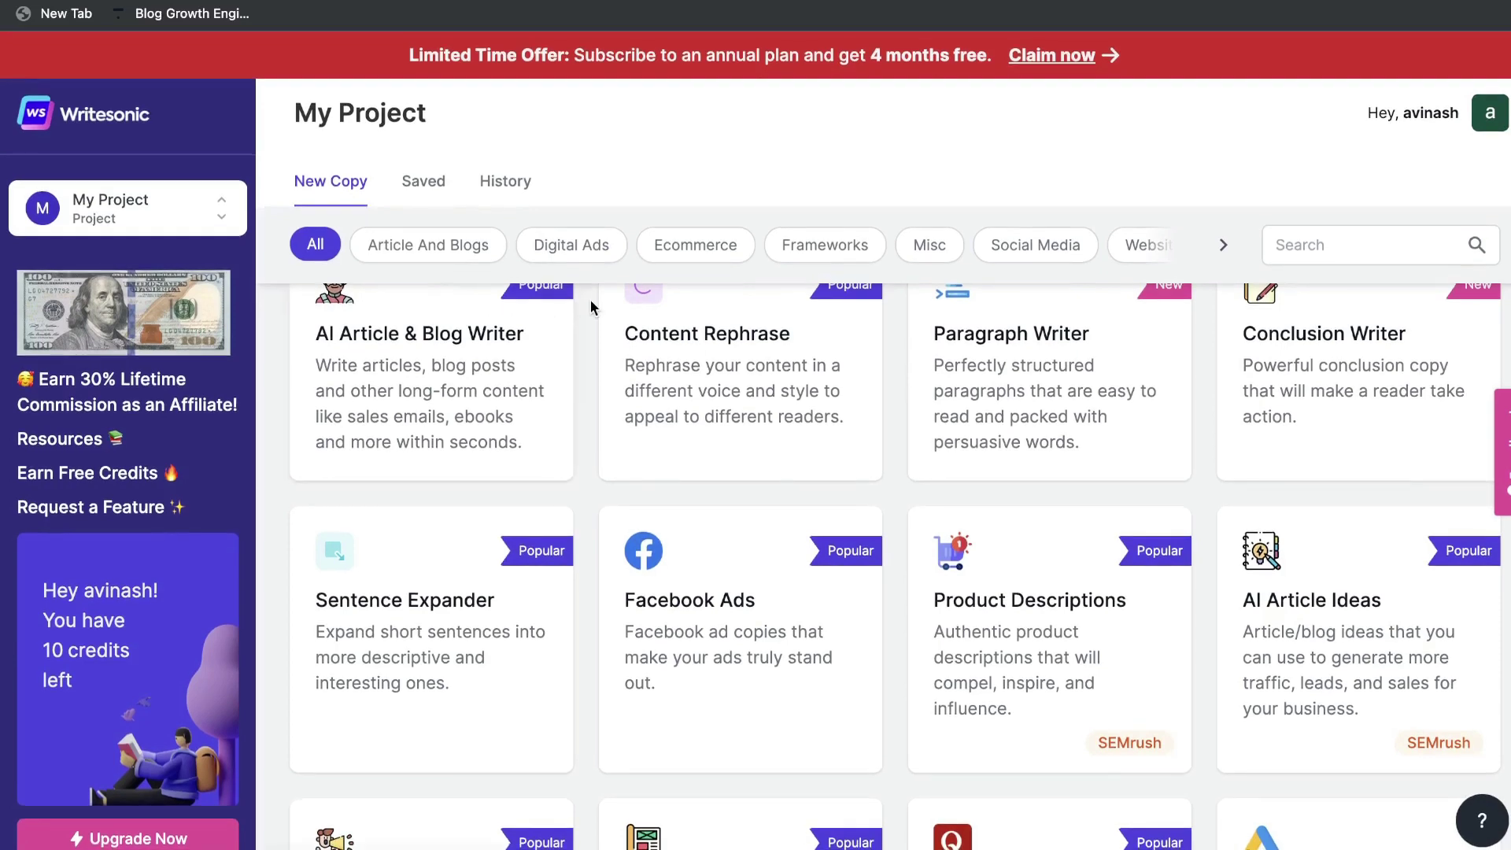
scroll(506, 283, "up", 2)
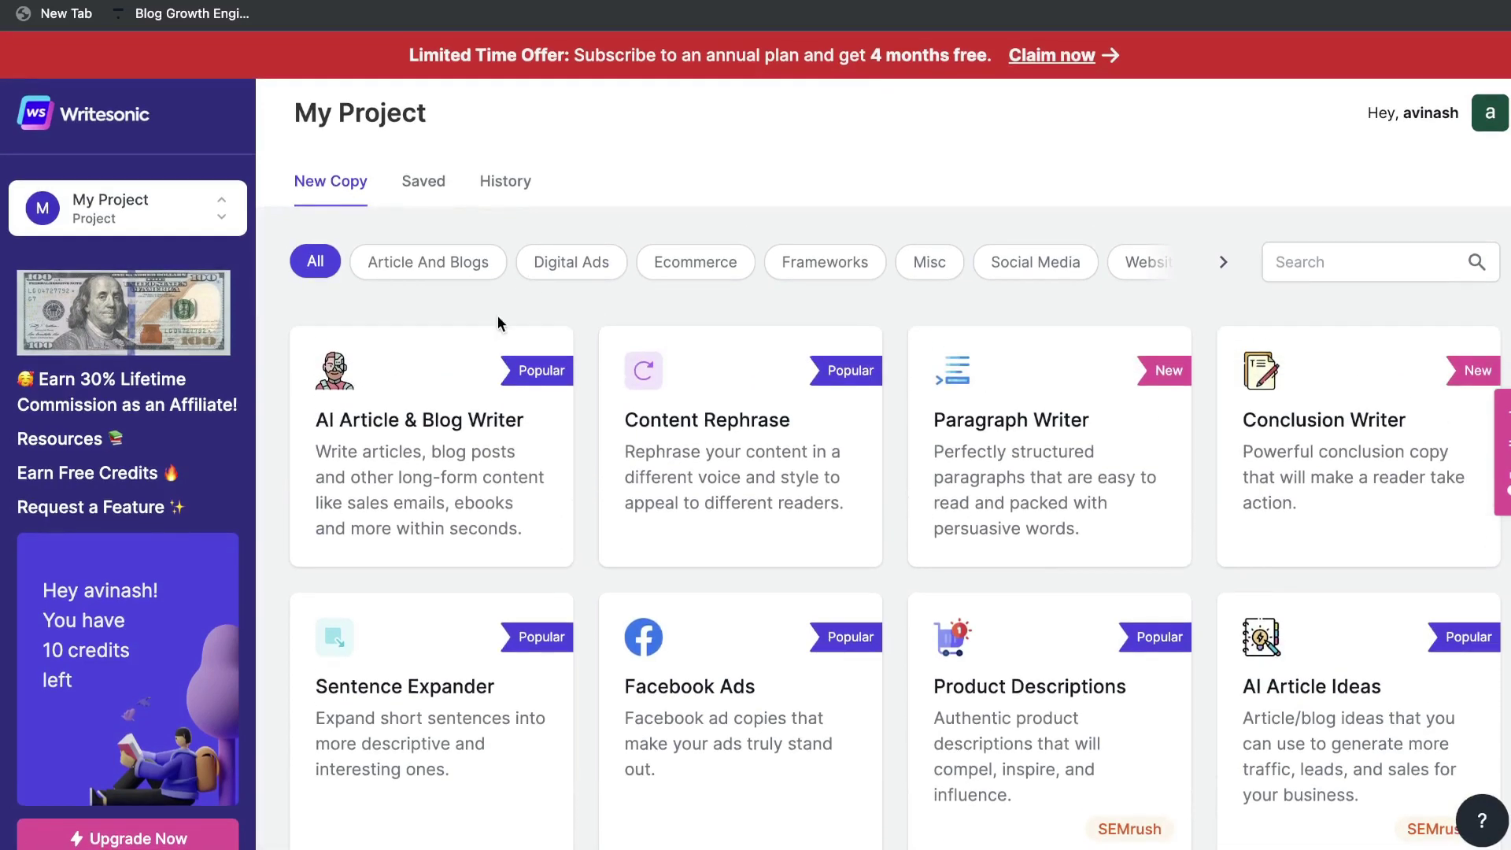
left_click(478, 267)
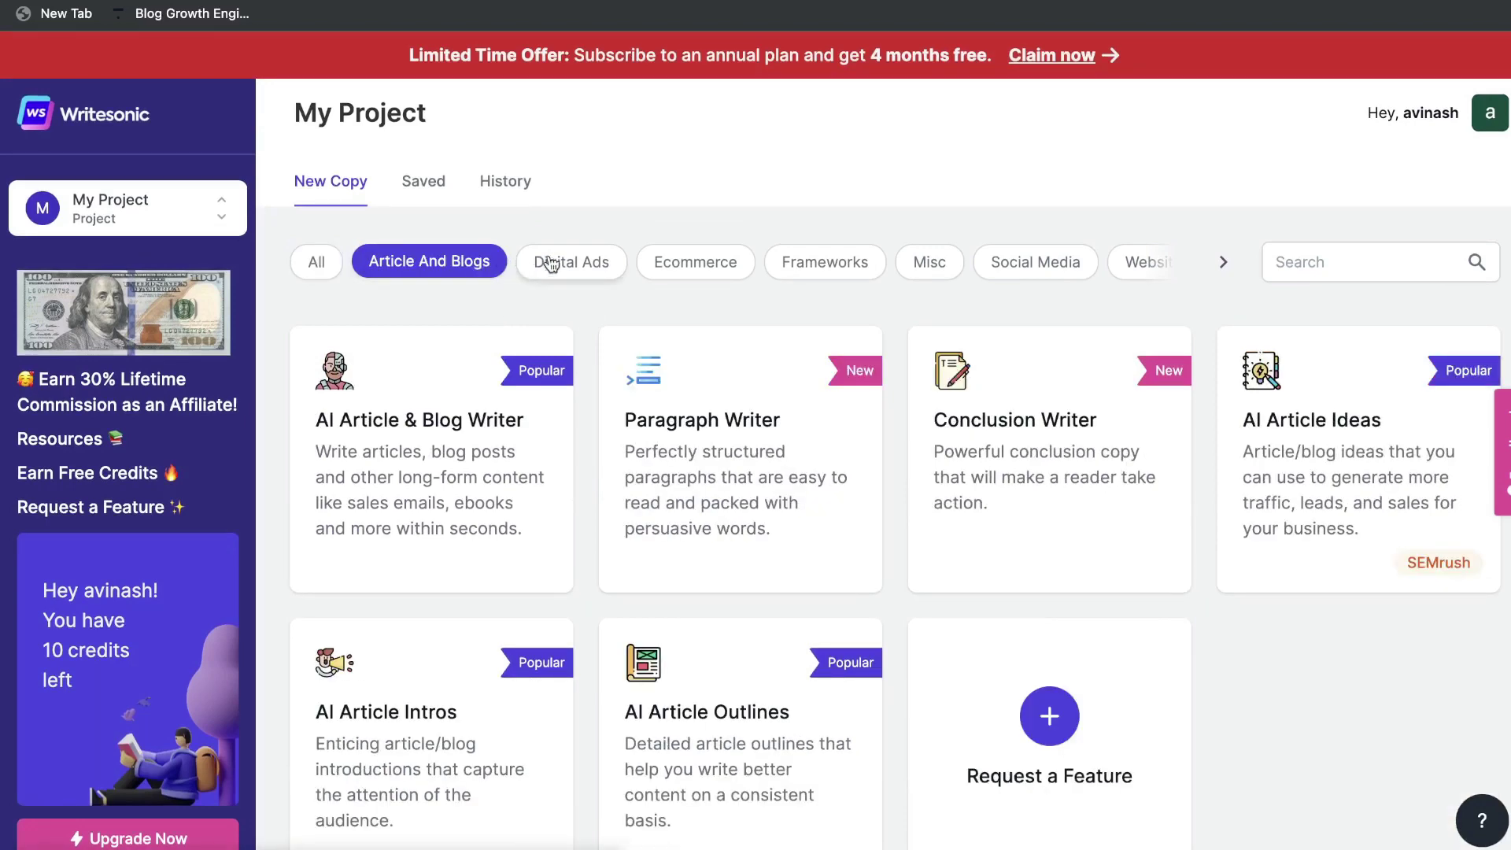
Step: Cycle through Digital Ads, Ecommerce, Frameworks, Misc, Social Media and Website, returning to Article And Blogs
left_click(574, 270)
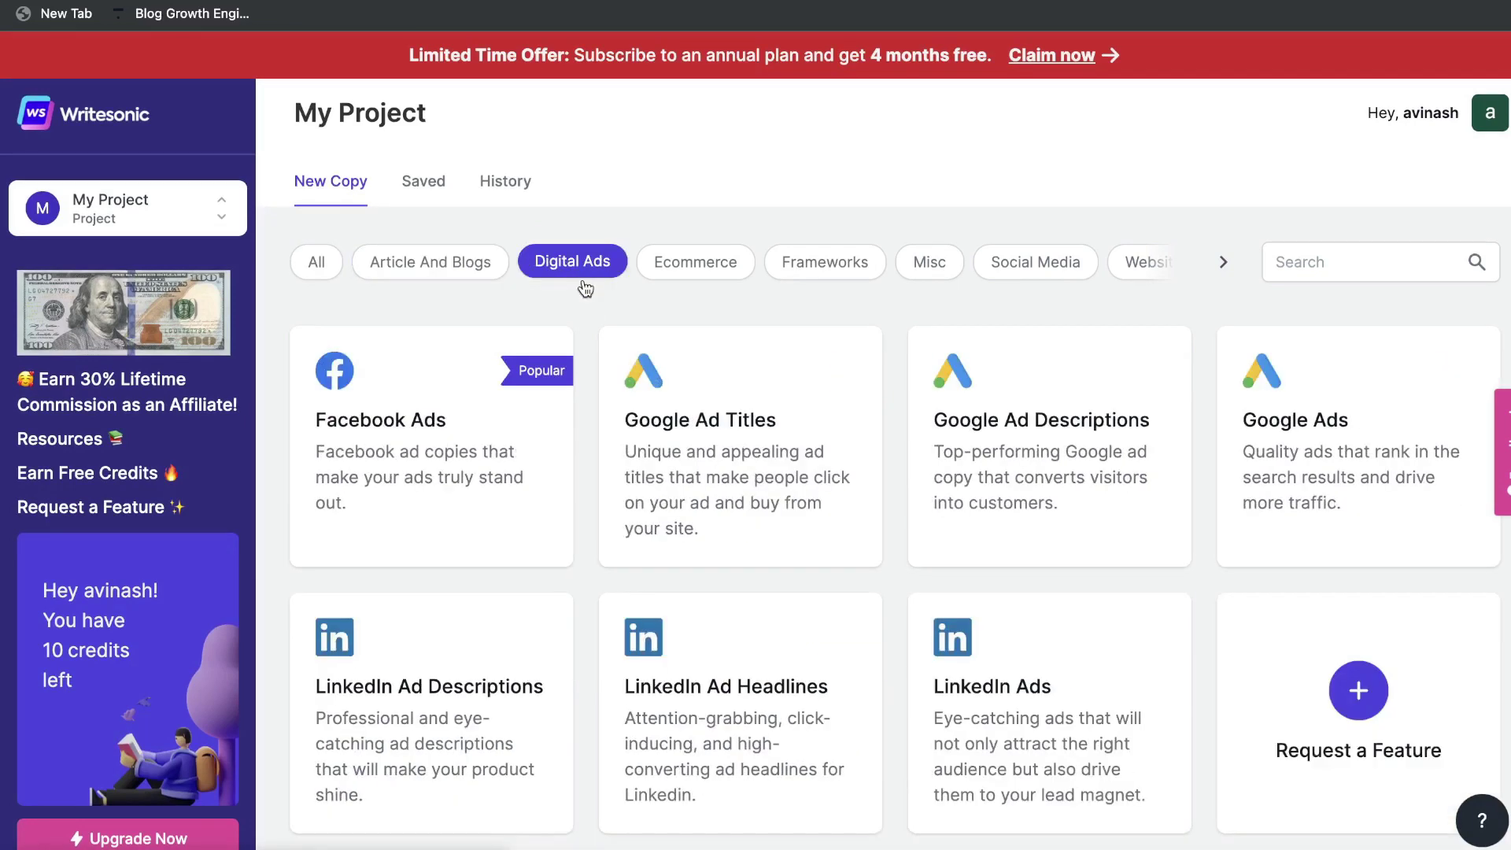
left_click(661, 272)
left_click(822, 267)
left_click(927, 268)
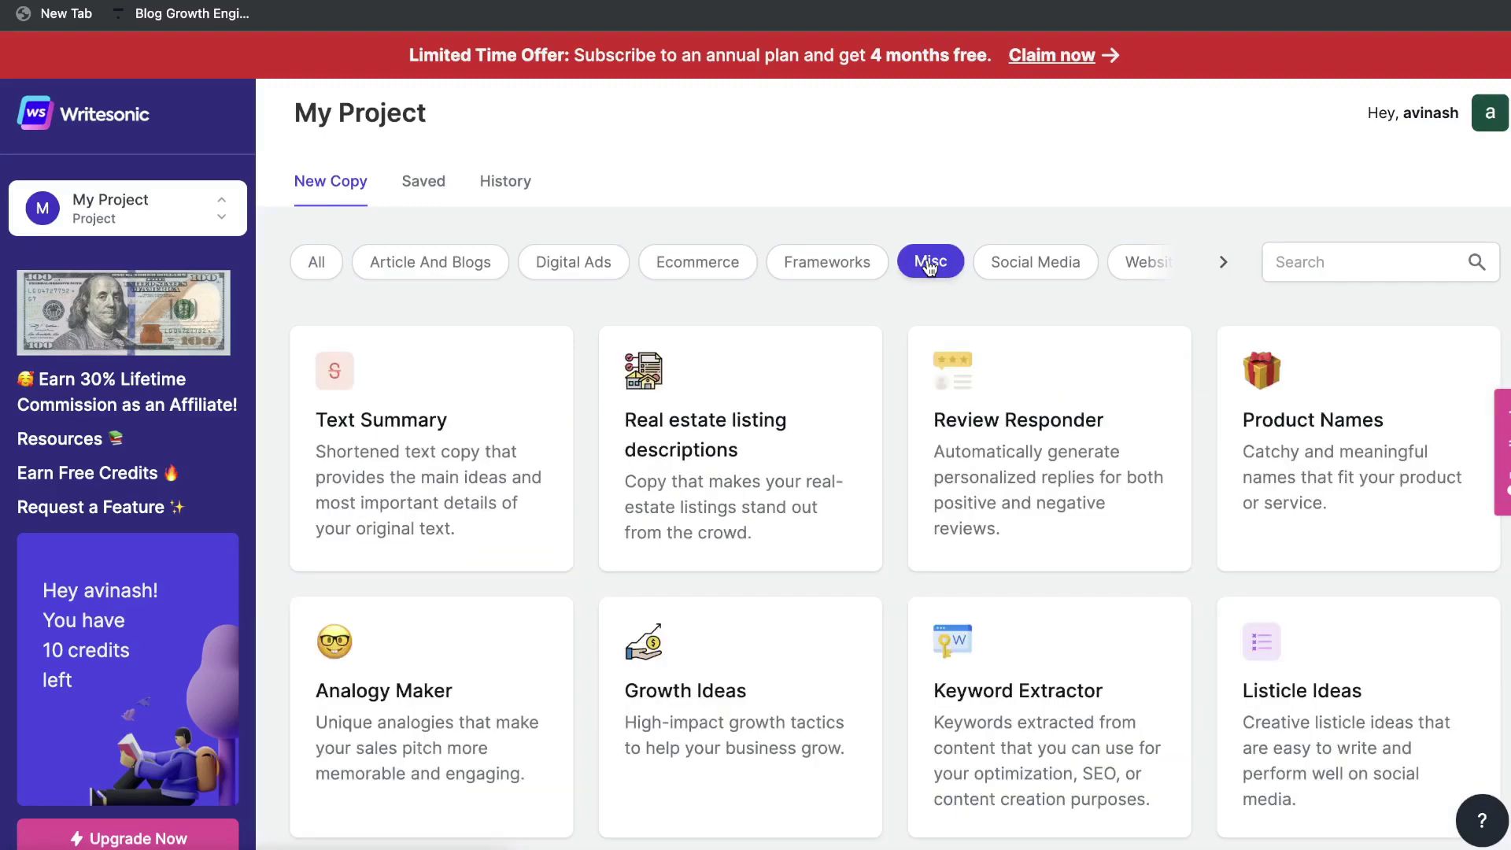
left_click(1023, 263)
left_click(1111, 263)
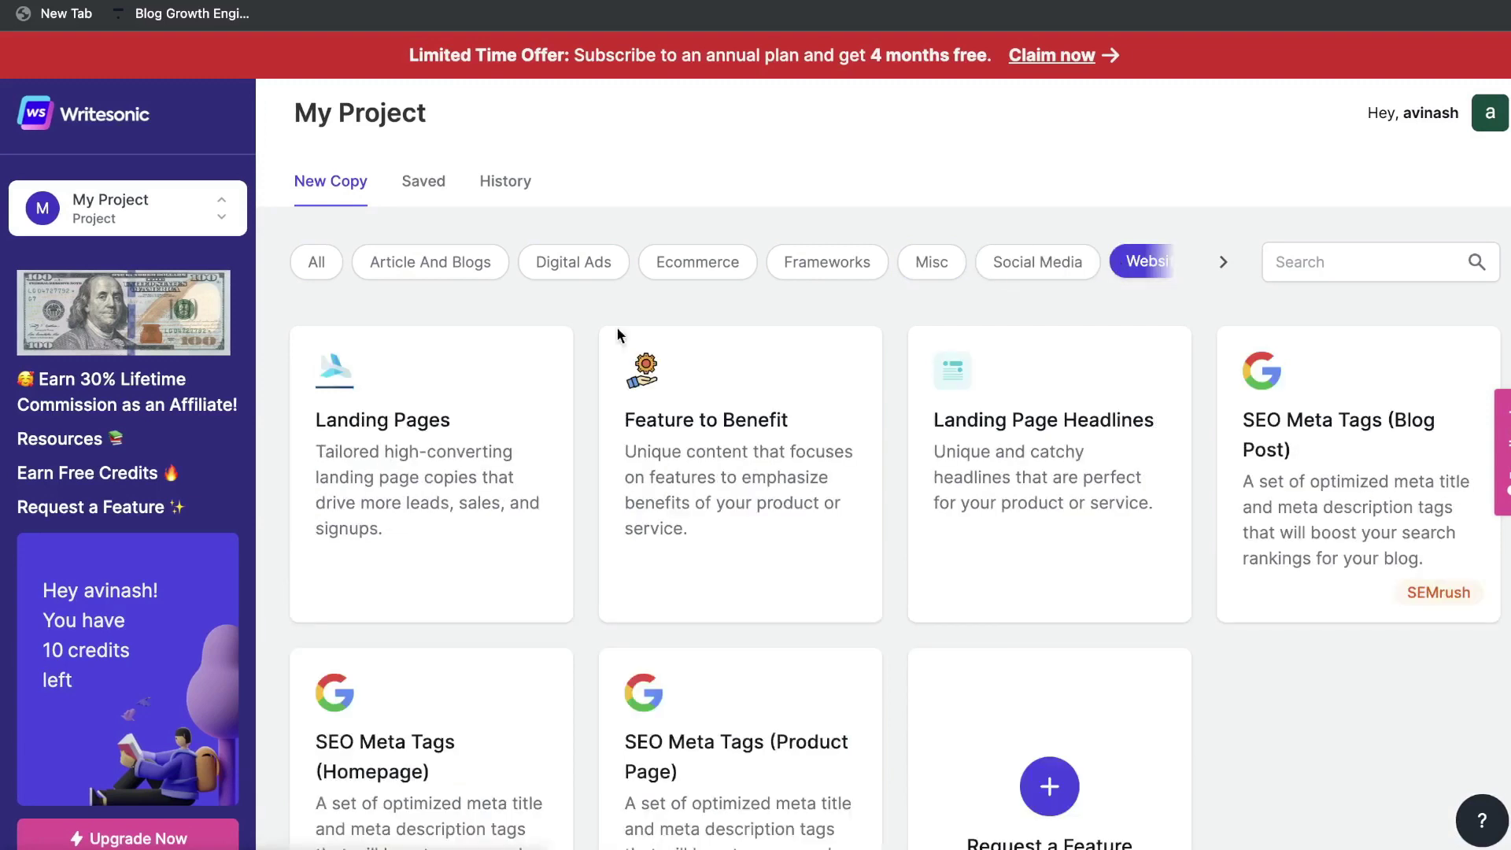
left_click(437, 268)
scroll(611, 398, "down", 1)
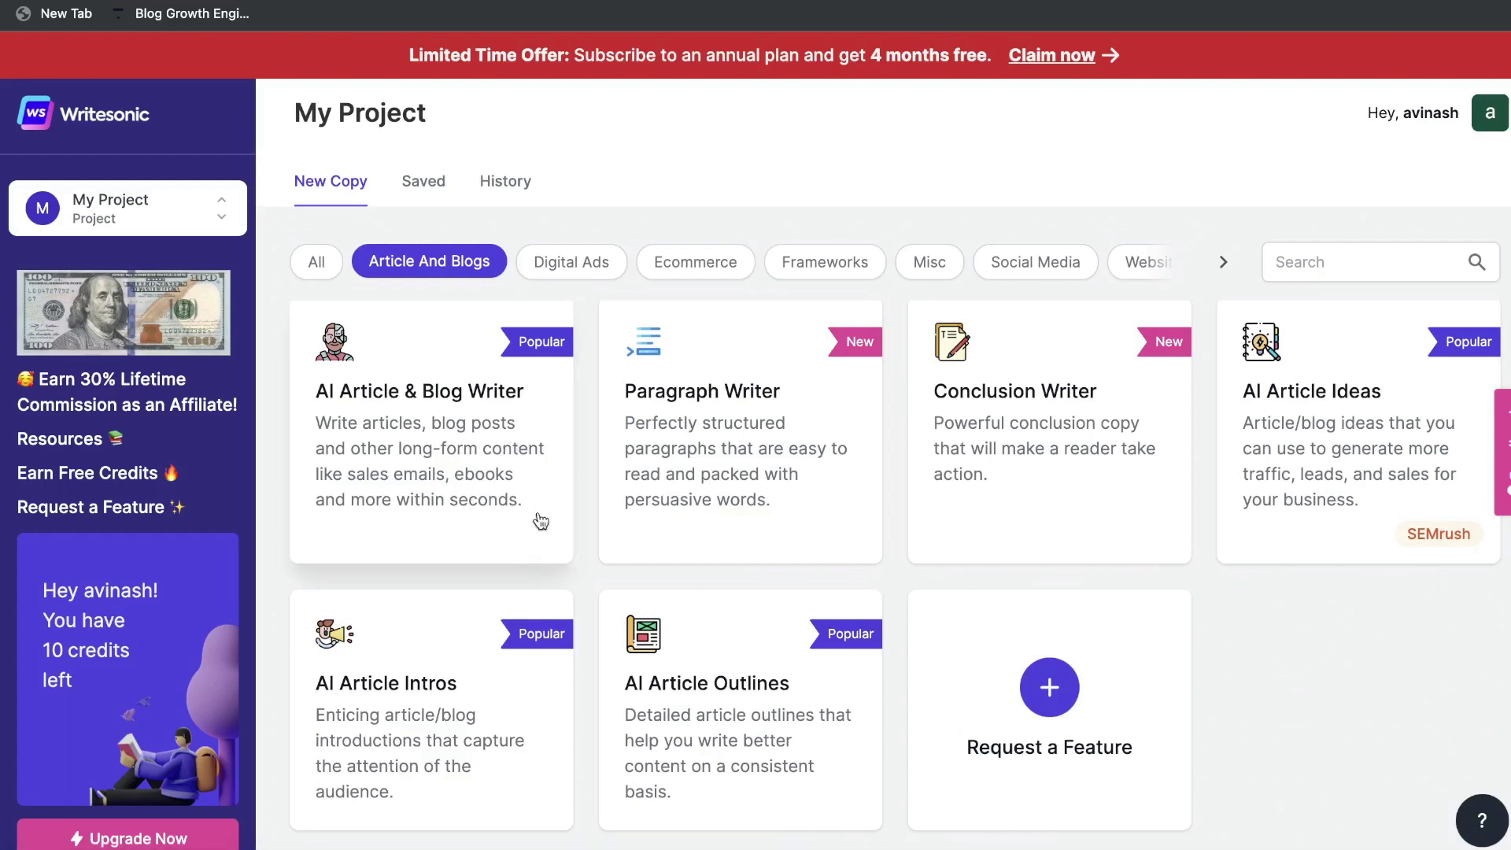
left_click(531, 478)
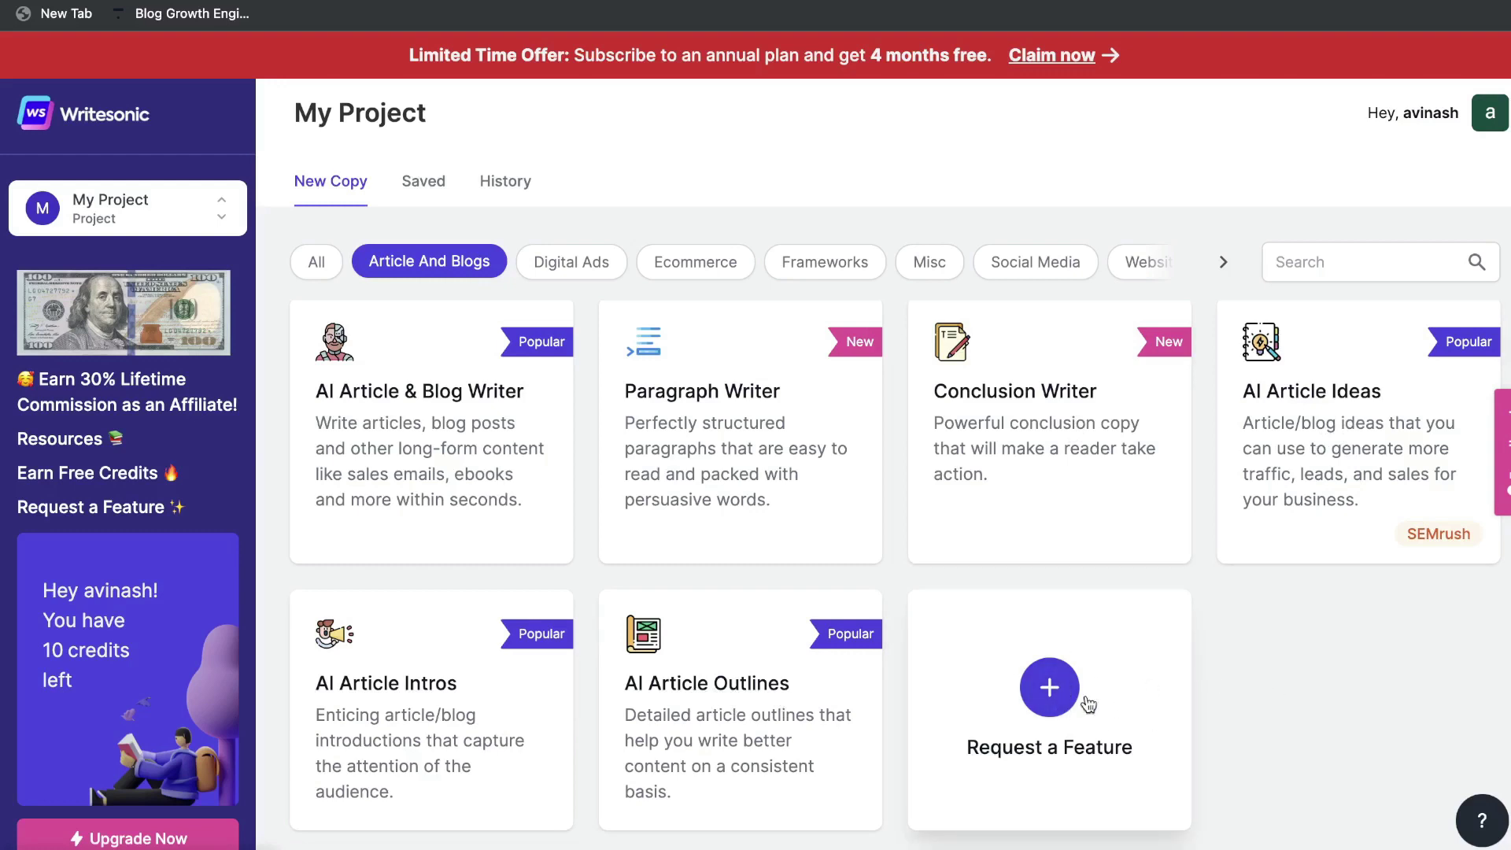
Step: Try the Digital Ads, Ecommerce, Frameworks and Social Media filters, then browse the Website templates
left_click(600, 264)
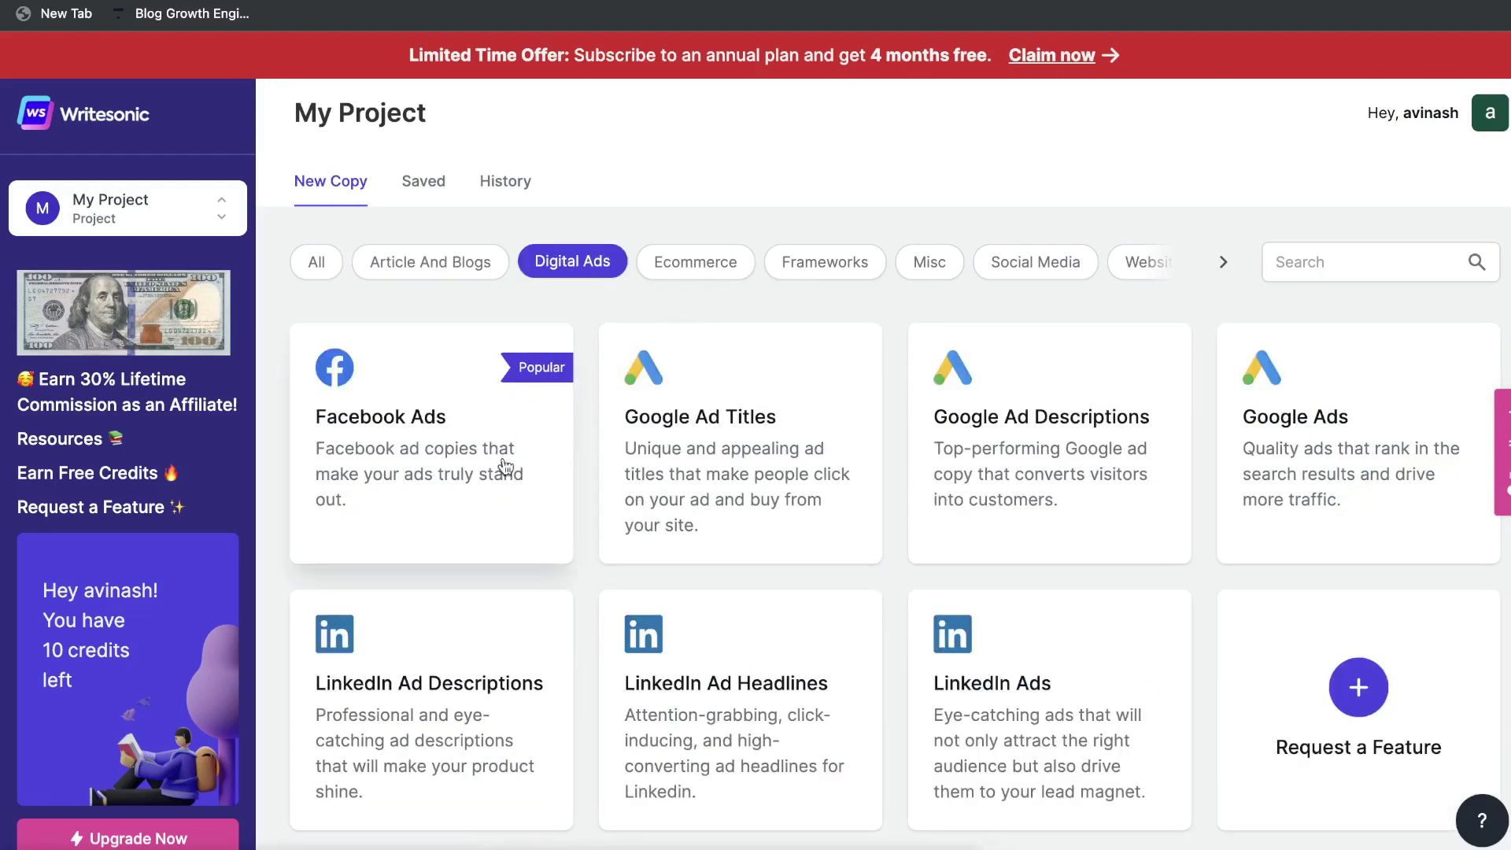
left_click(714, 262)
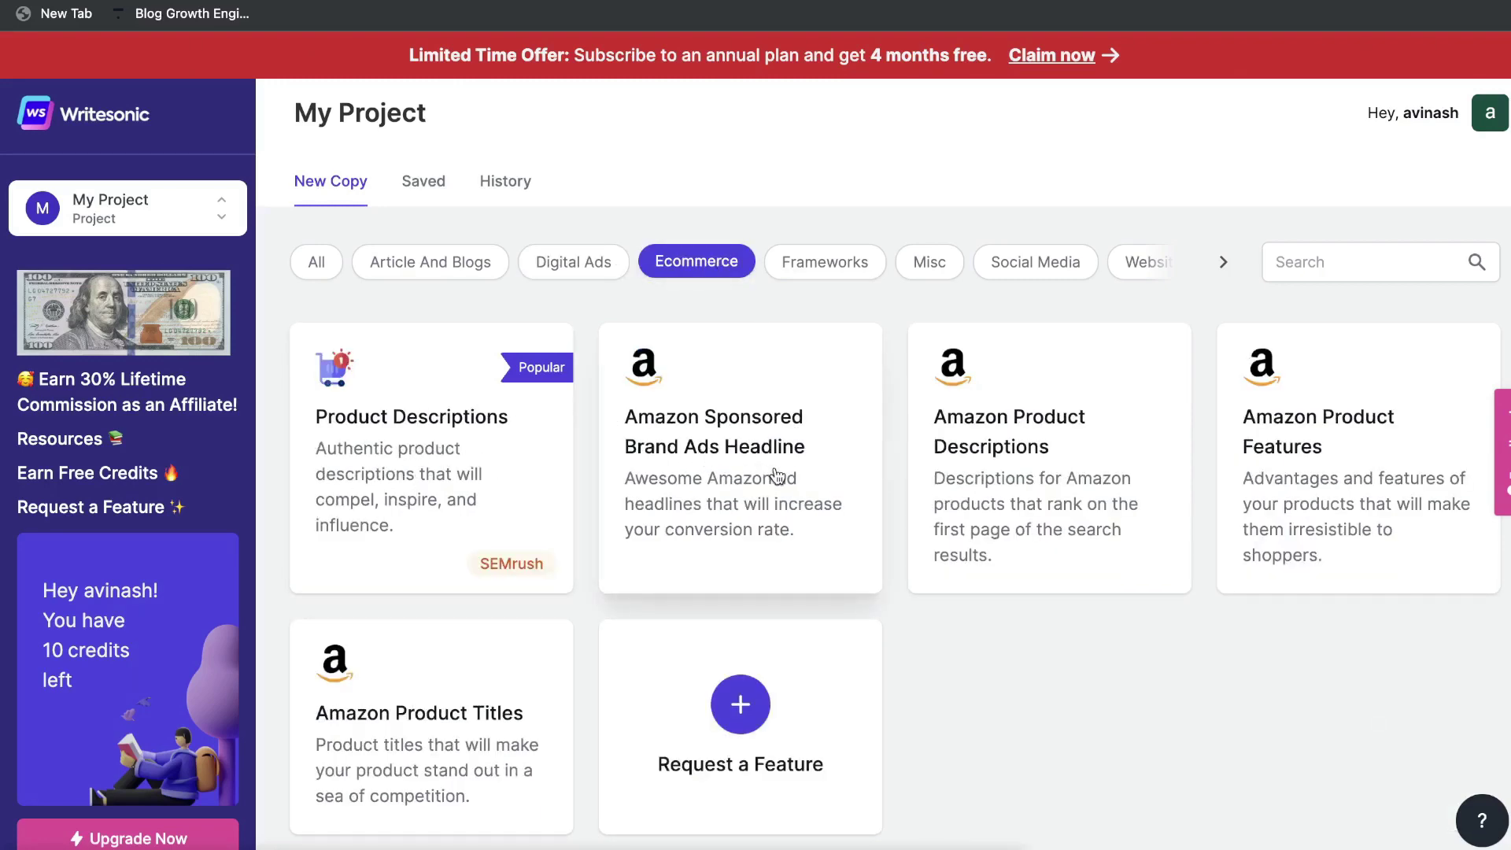
left_click(825, 262)
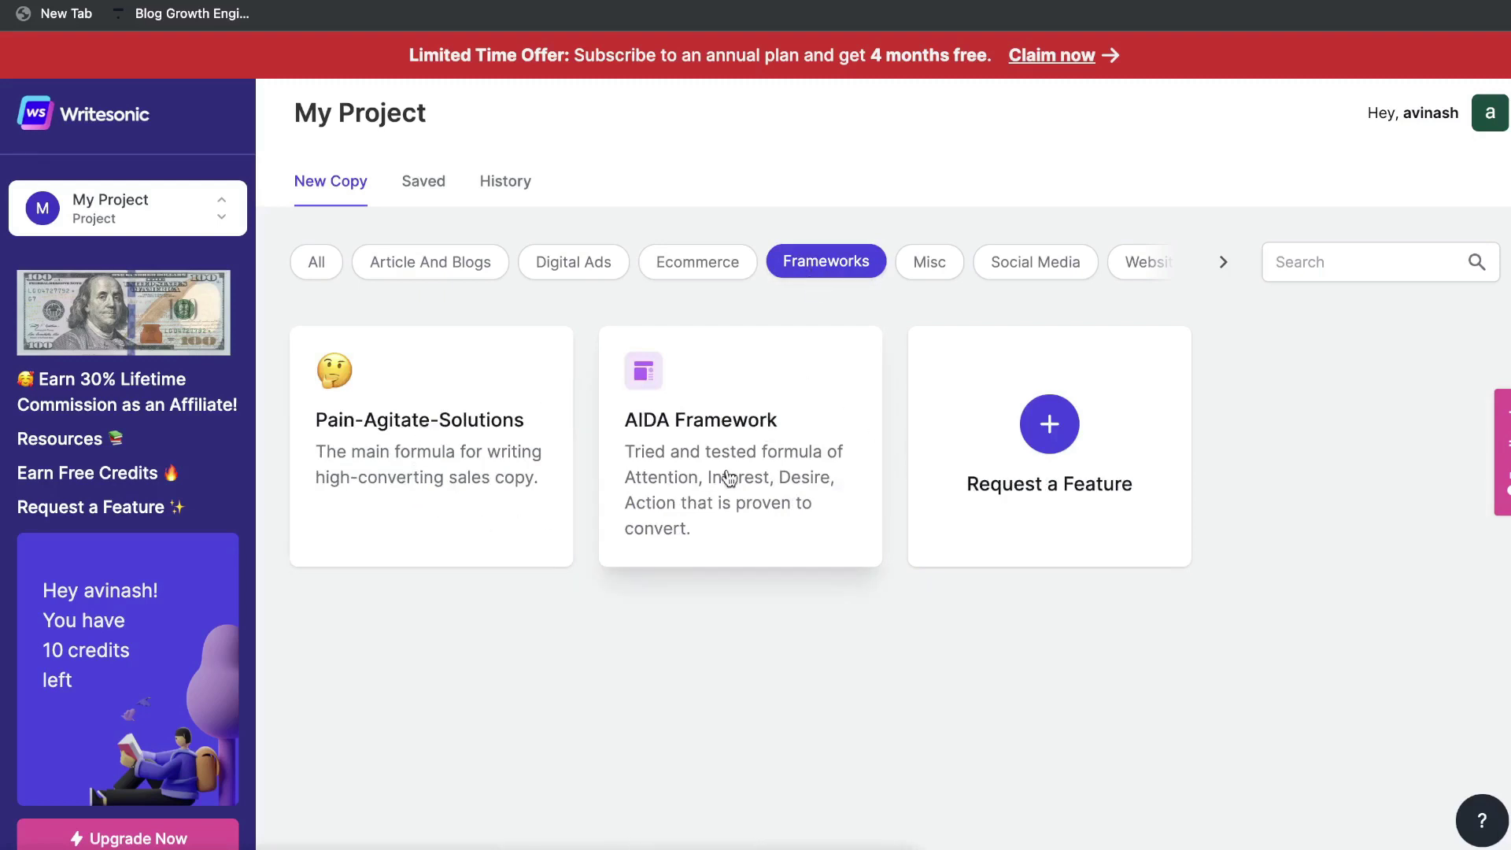
left_click(1035, 261)
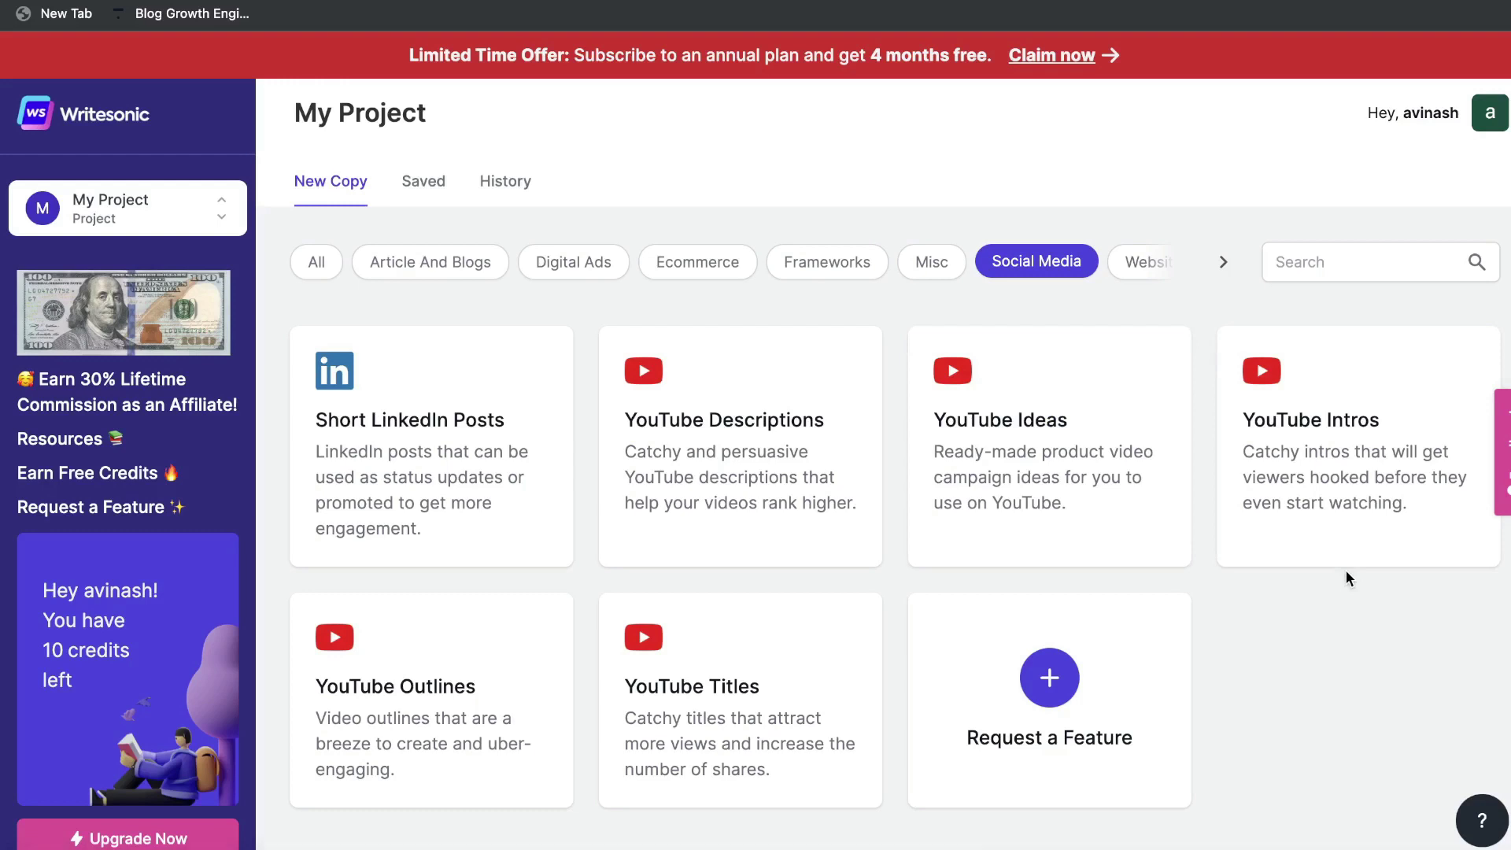
left_click(1099, 263)
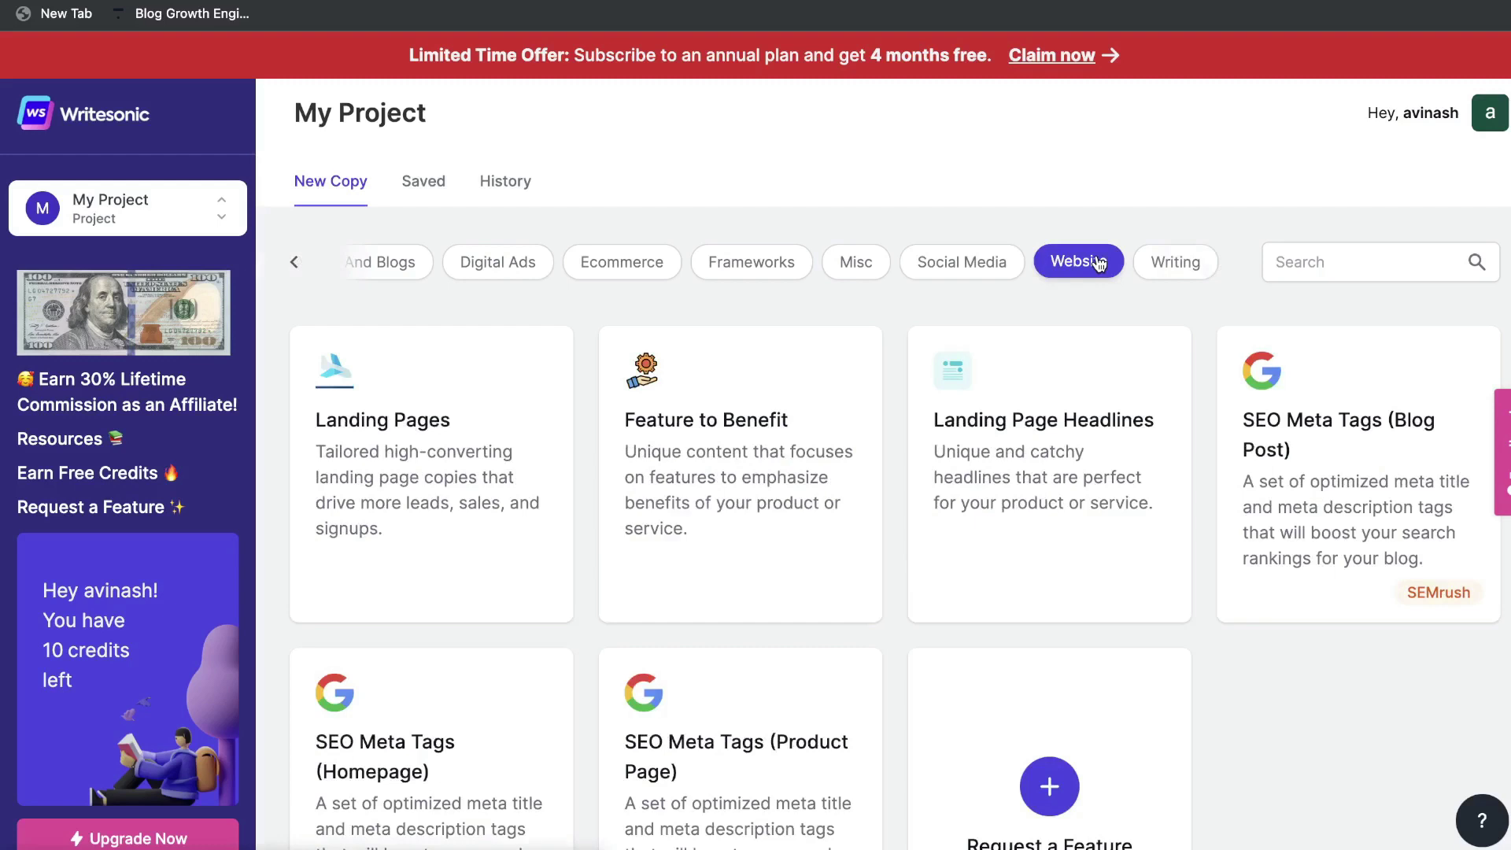
scroll(865, 480, "down", 1)
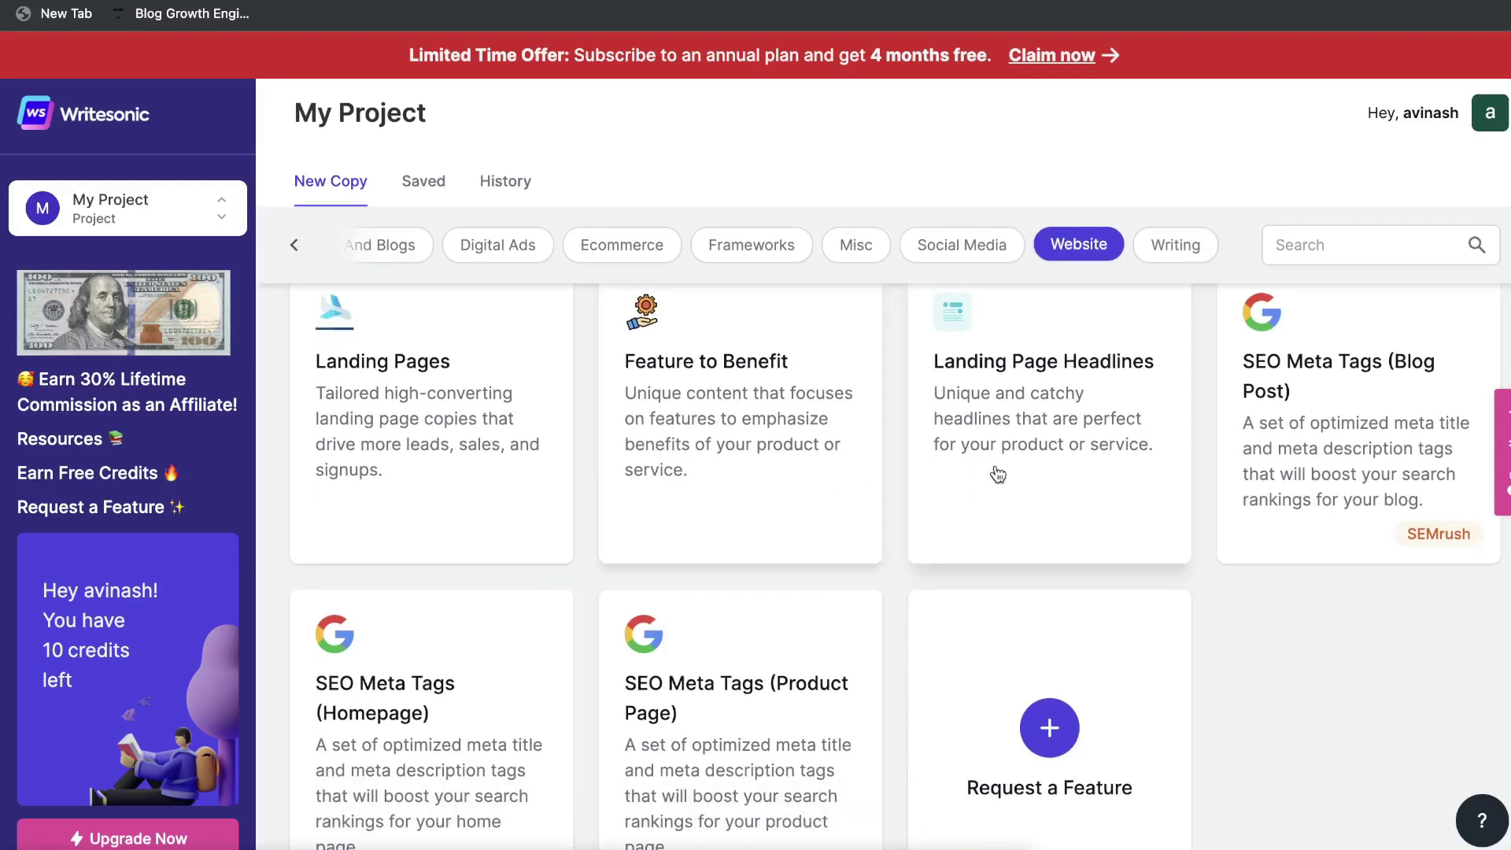
scroll(1029, 451, "down", 1)
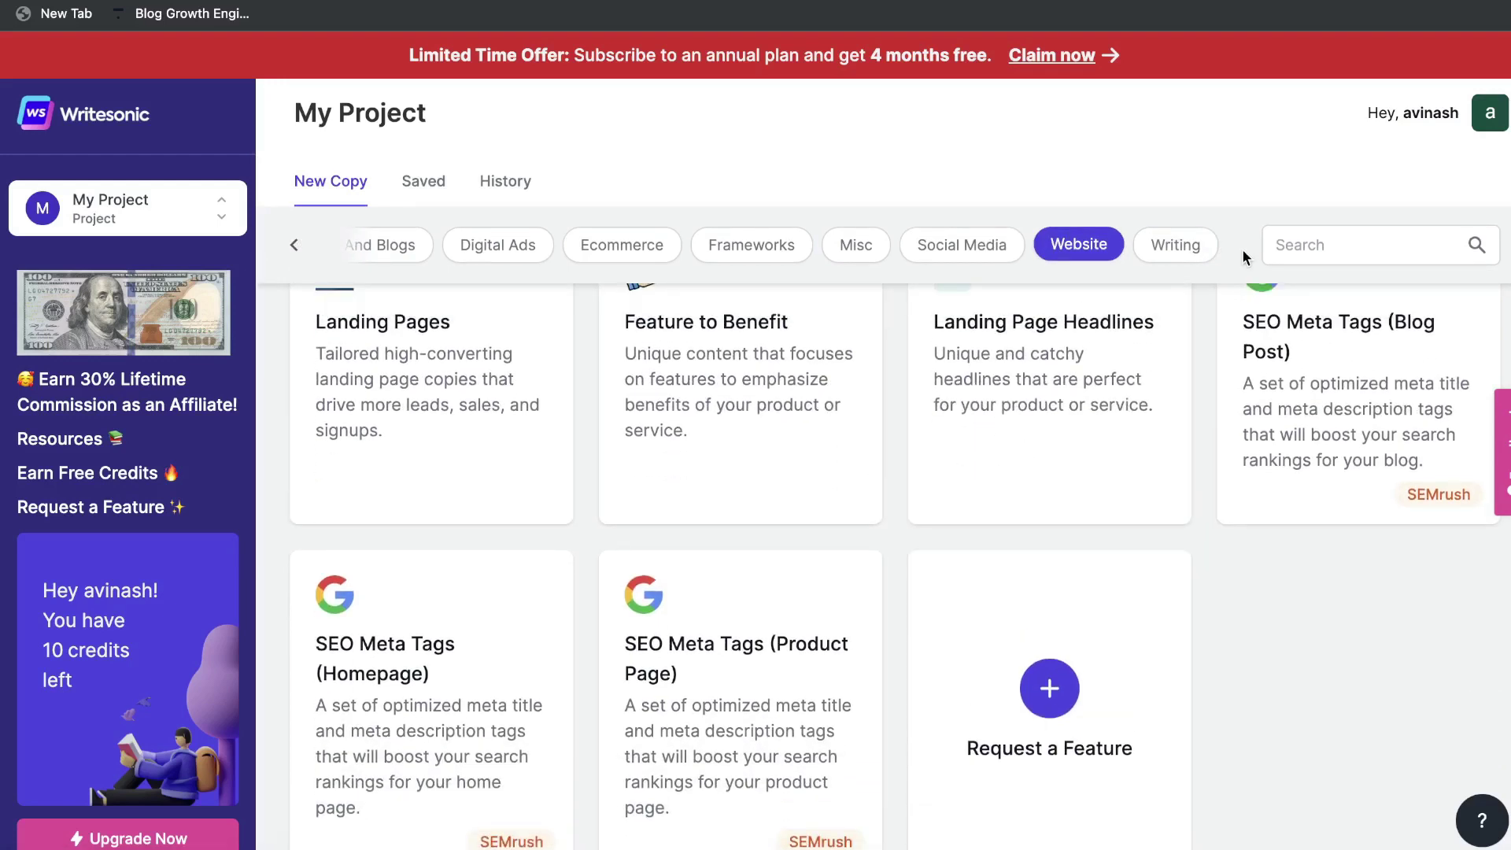
Step: Browse the Writing category templates, then switch back to the Article And Blogs category
left_click(1172, 249)
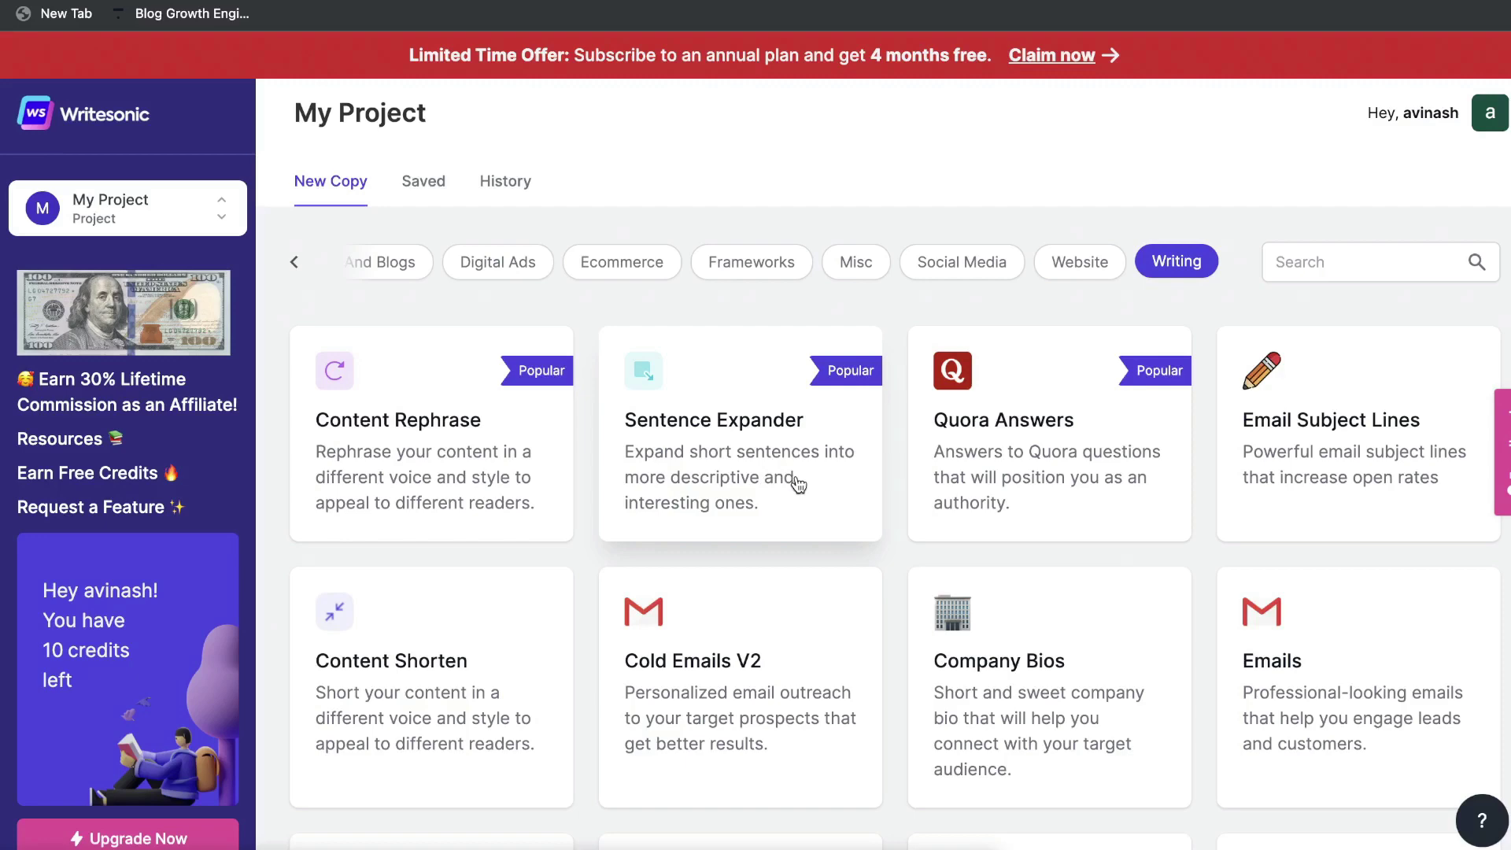
scroll(1293, 472, "down", 1)
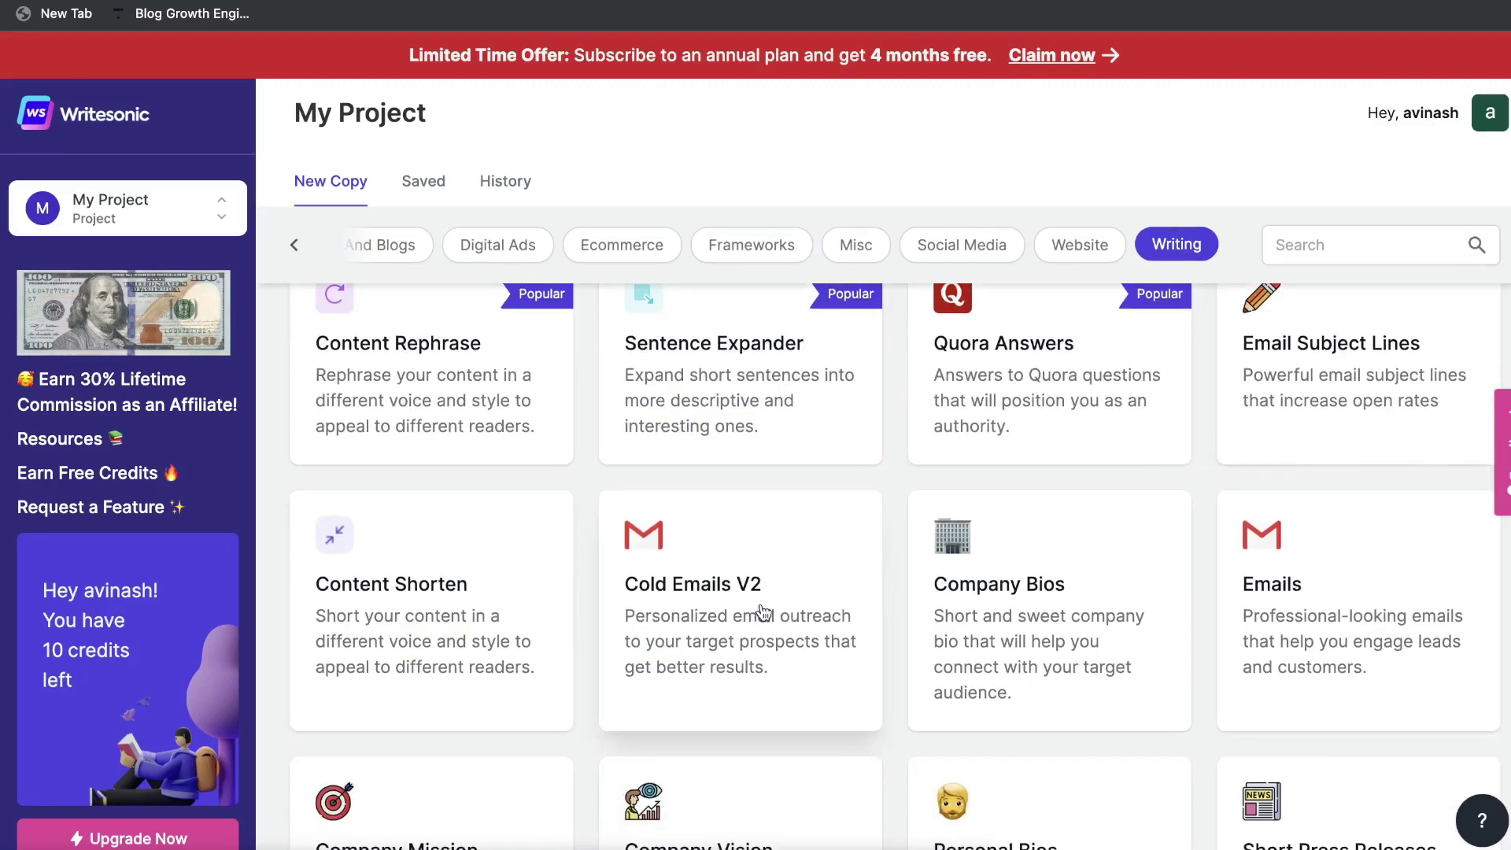
scroll(1025, 595, "down", 2)
scroll(1025, 595, "down", 1)
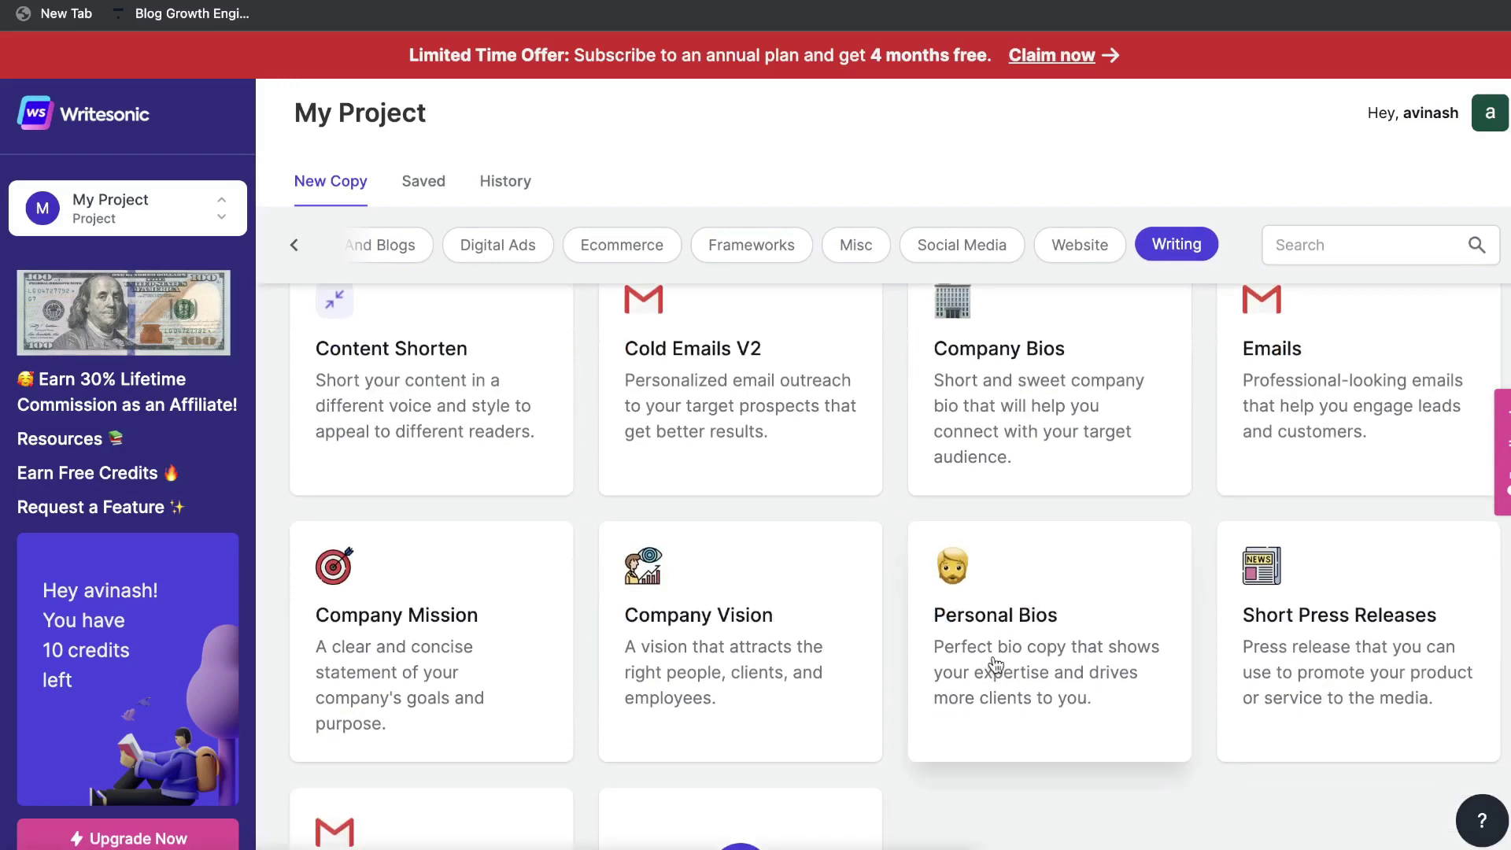
scroll(996, 665, "down", 1)
scroll(600, 627, "down", 2)
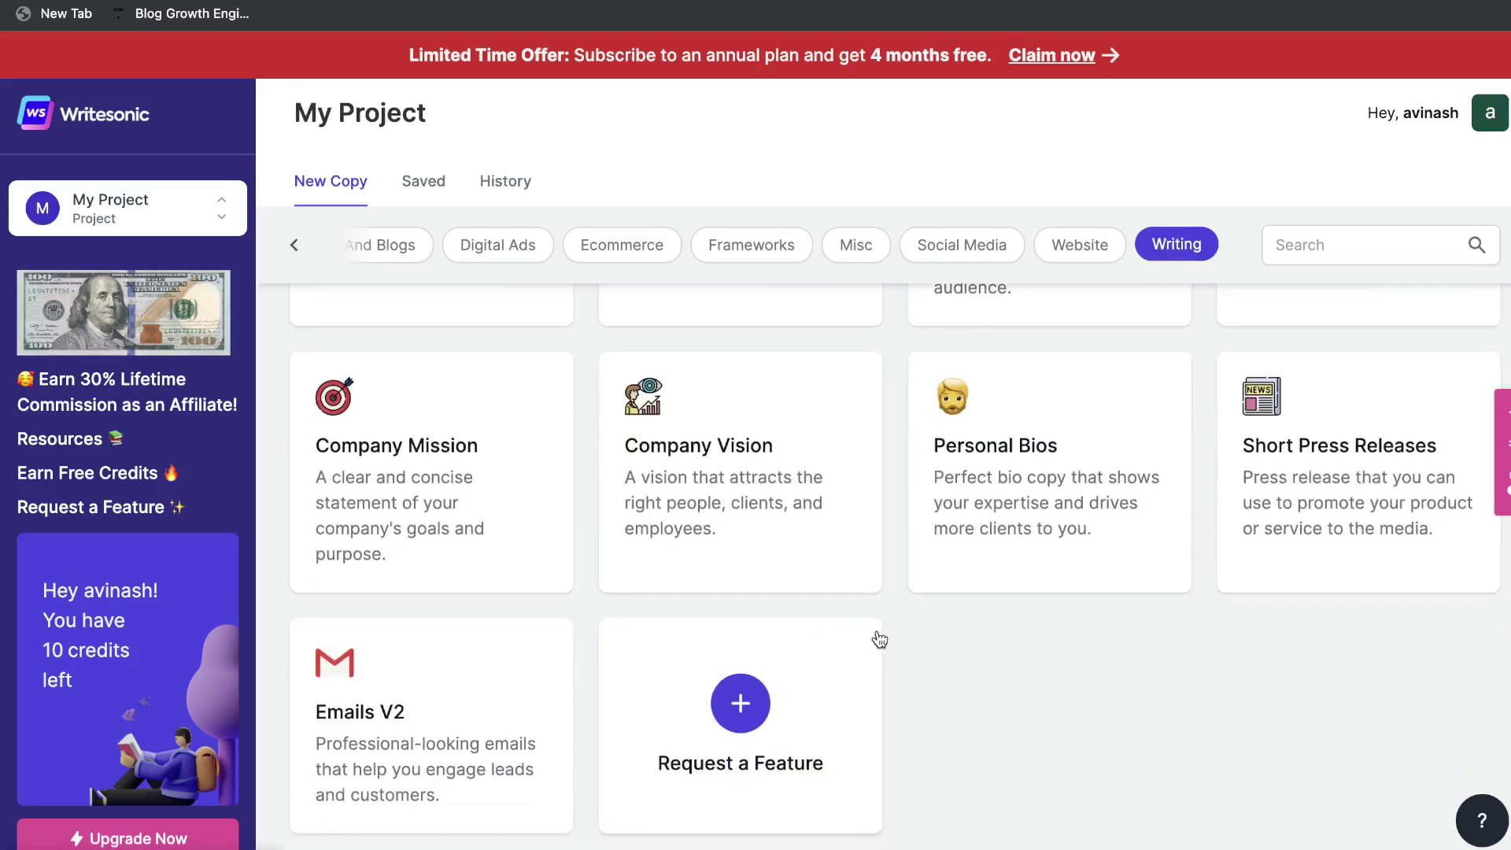
scroll(1127, 602, "up", 8)
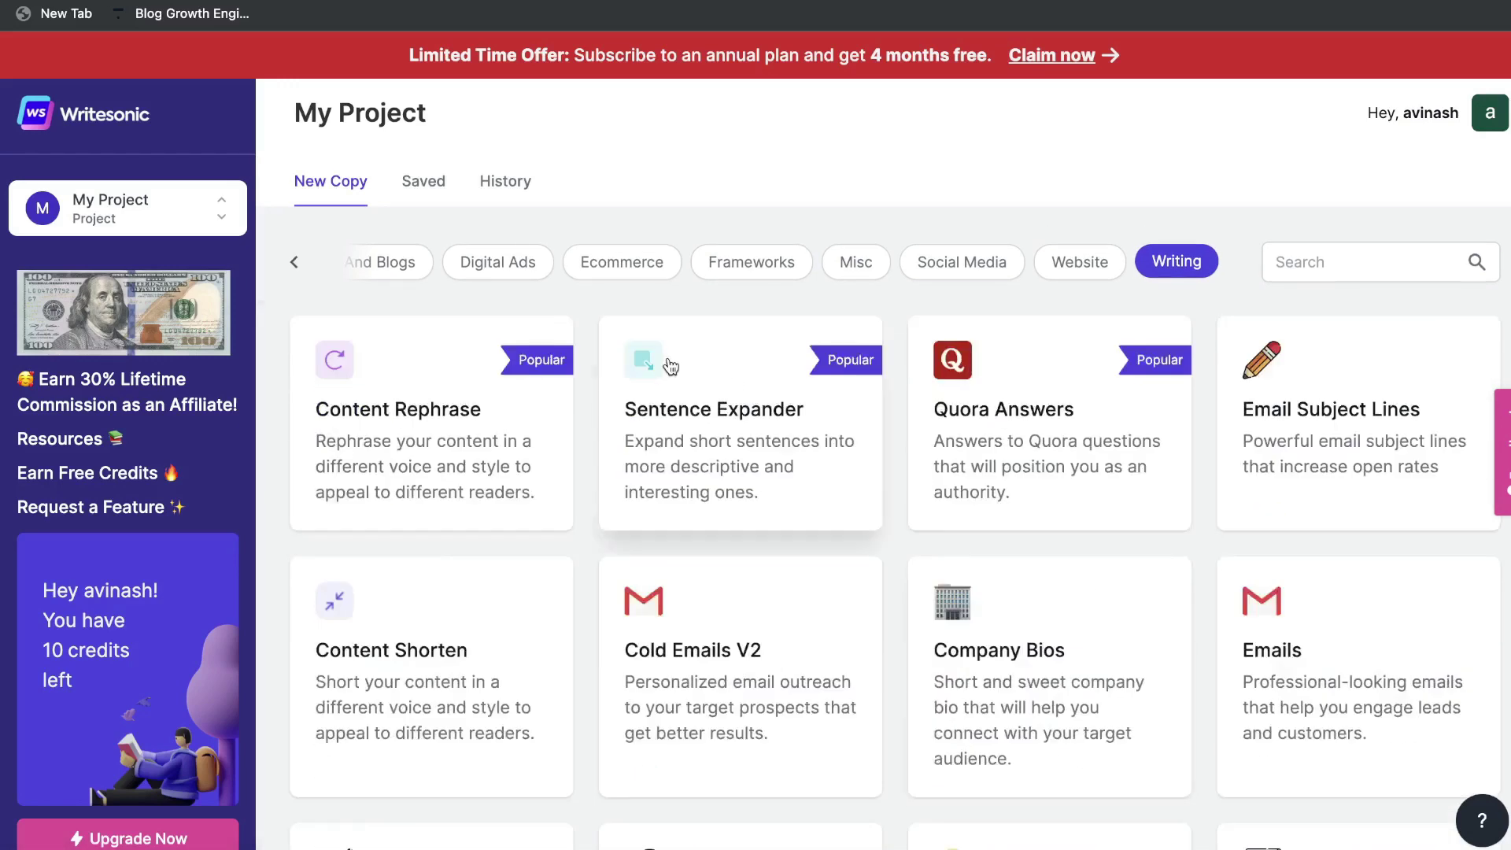
left_click(303, 264)
left_click(405, 267)
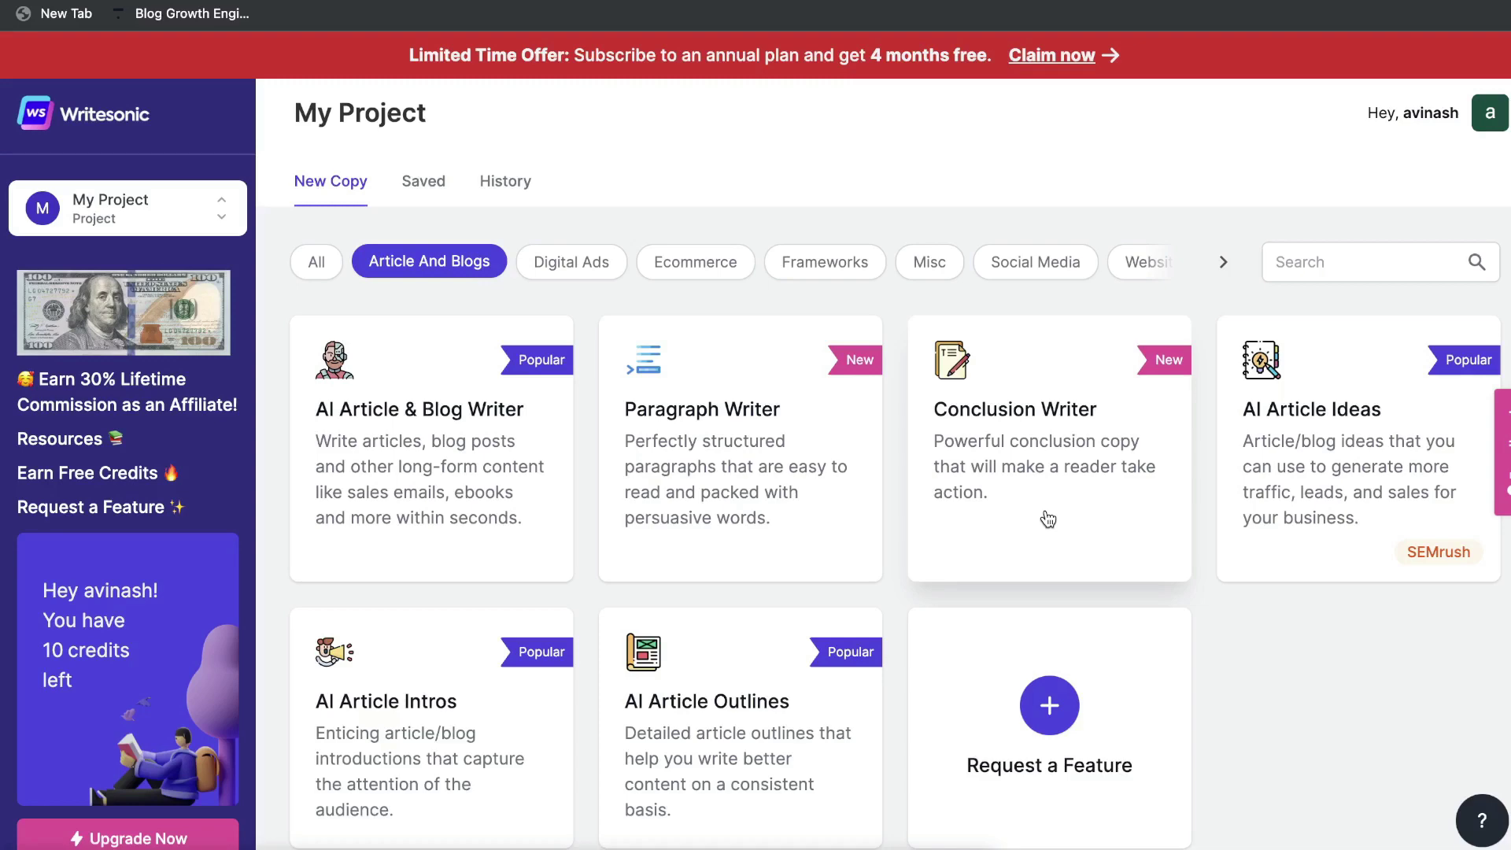
Step: Launch AI Article Writer 3.0 from the AI Article & Blog Writer card
left_click(528, 408)
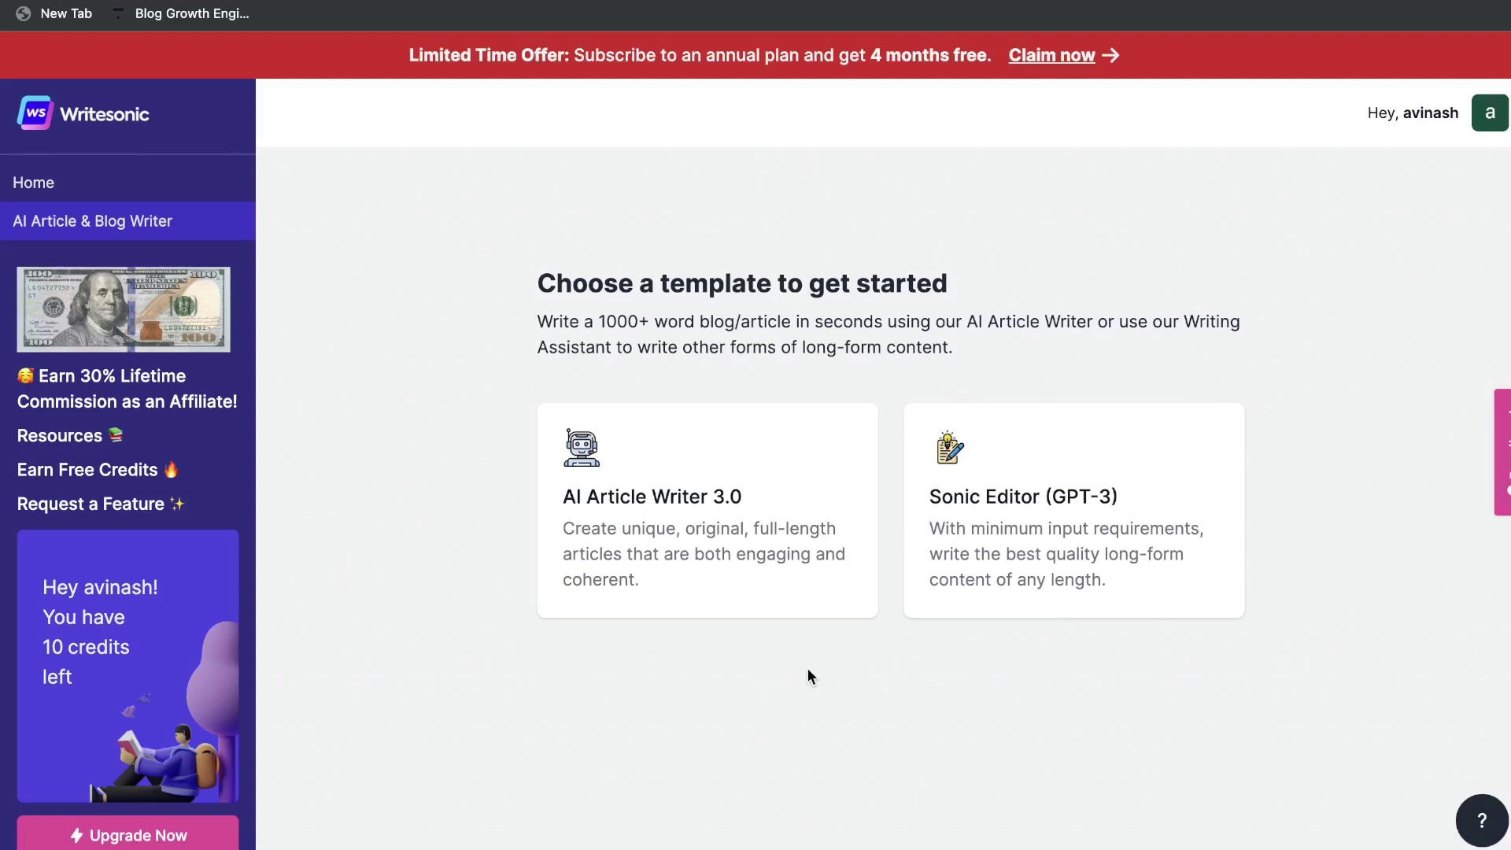
left_click(788, 558)
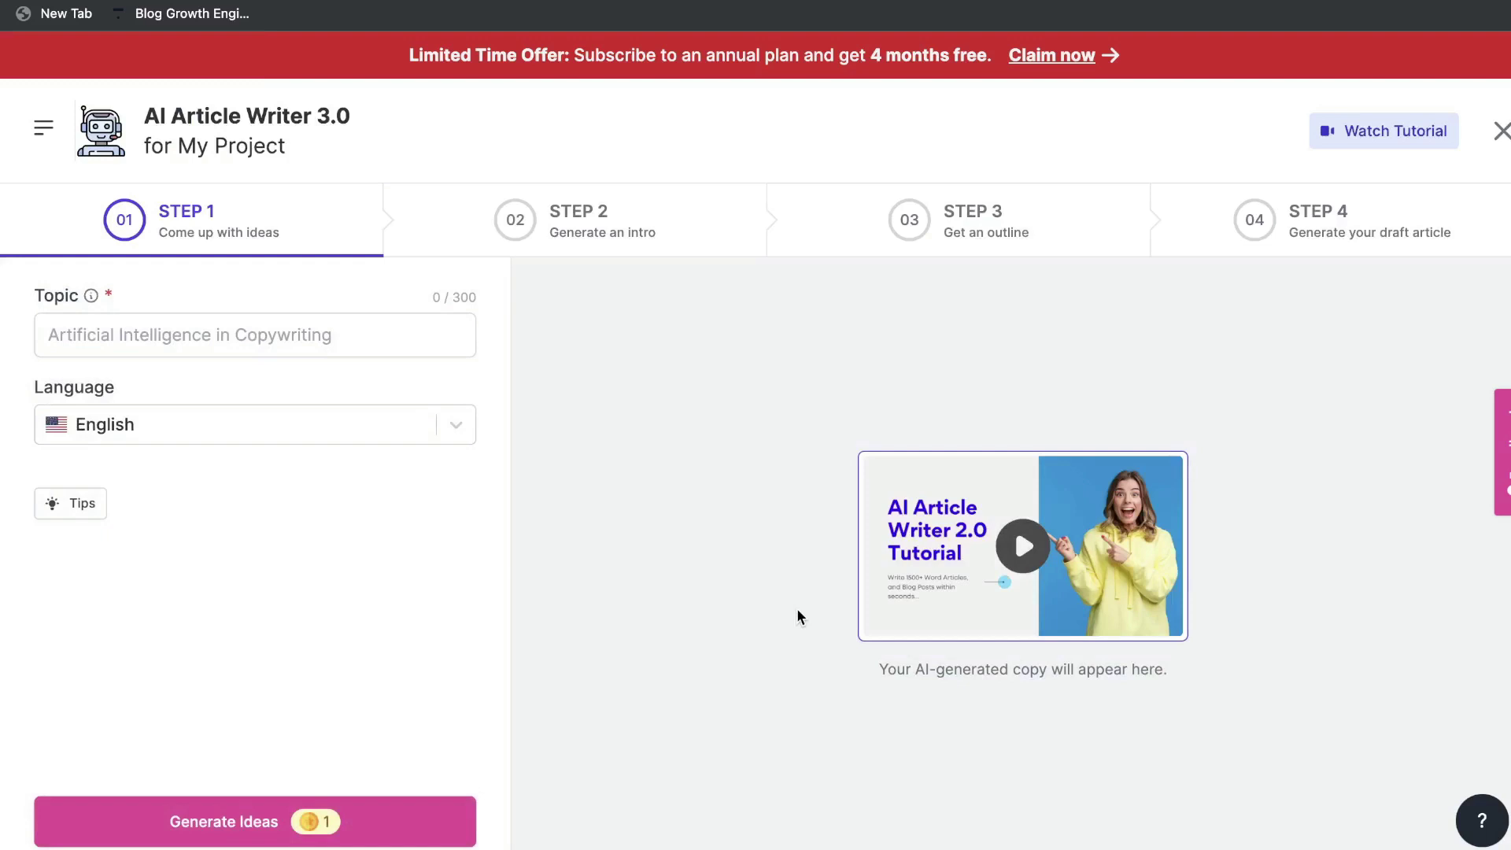
Step: Enter the topic 'the 5 best credit card for travellers' and review the generated title ideas
left_click(111, 327)
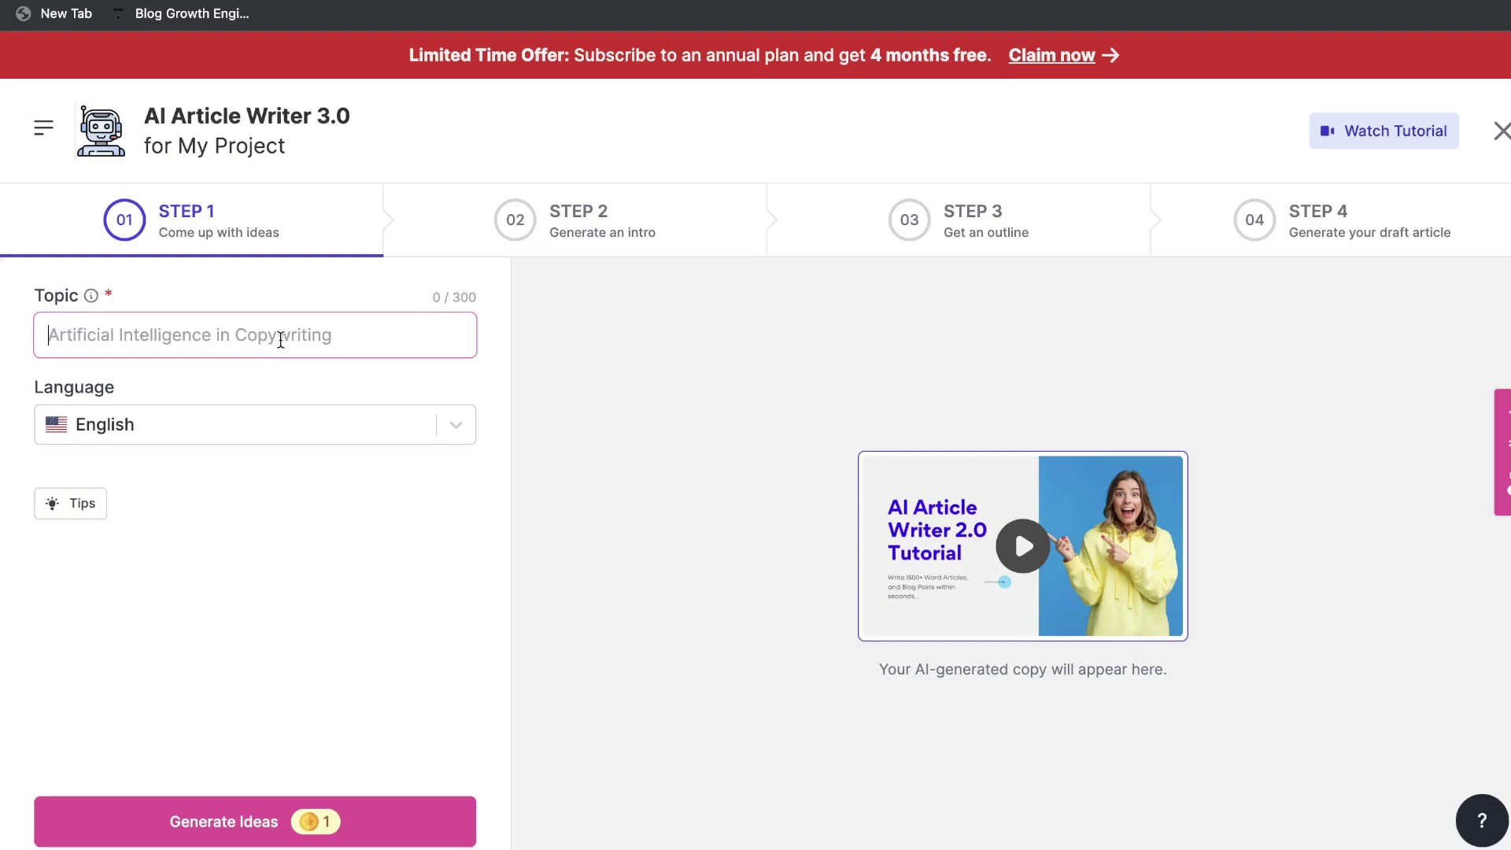
type("the best credit card for travellers")
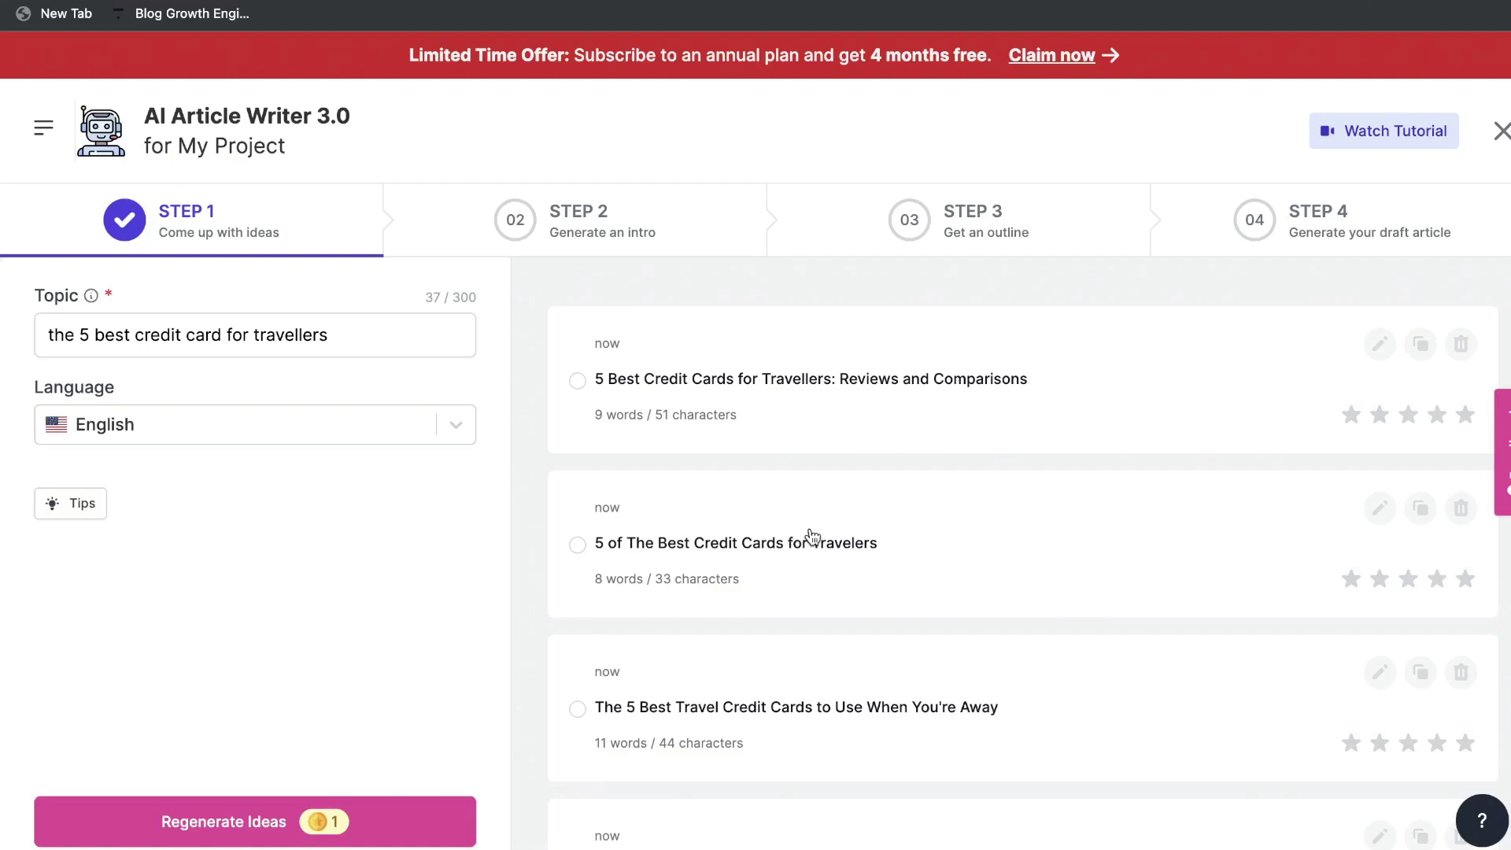
scroll(853, 529, "down", 1)
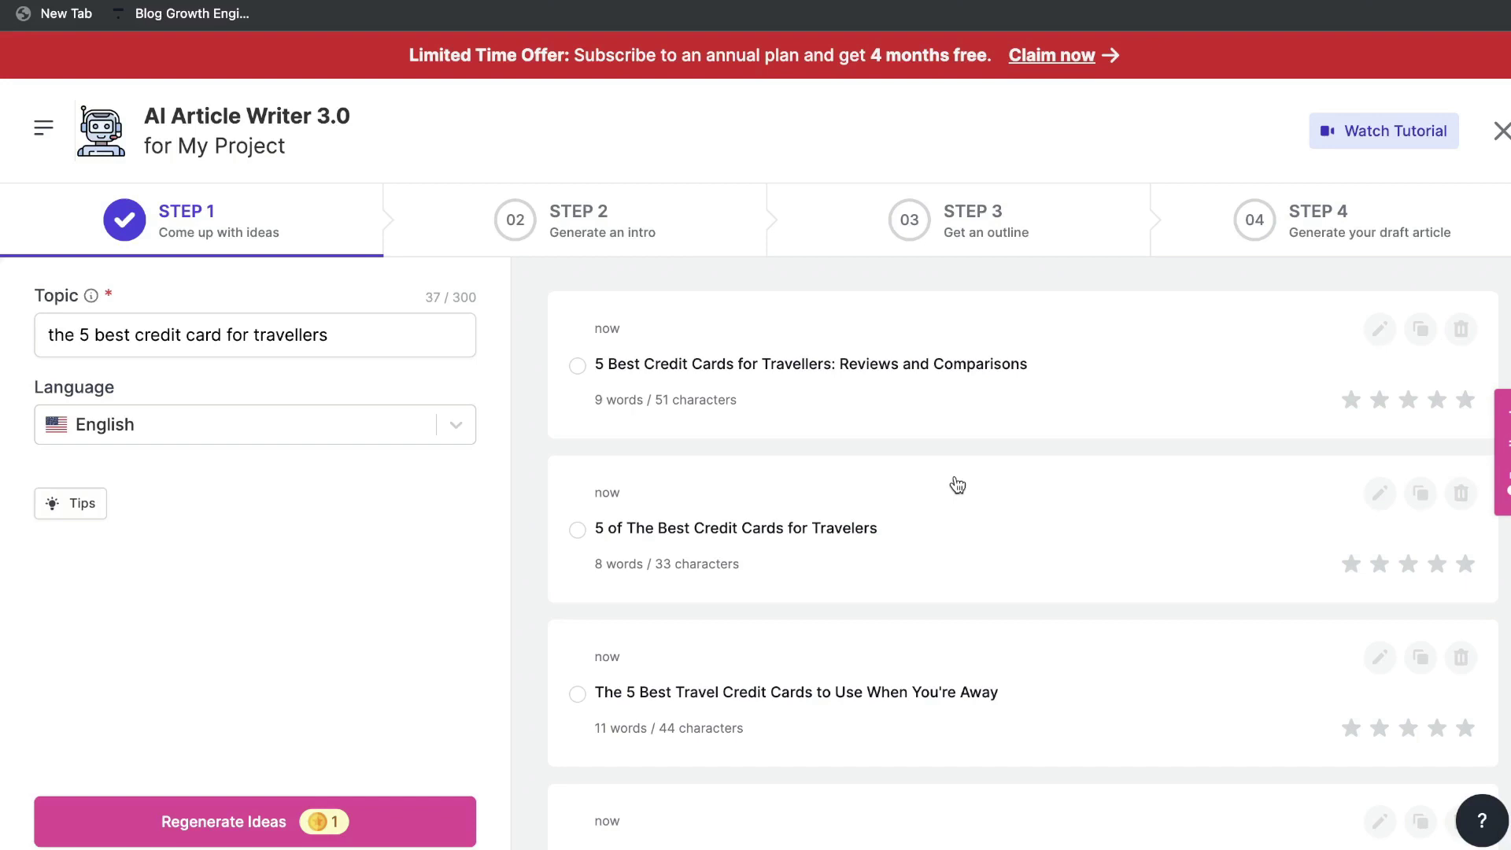
scroll(957, 484, "down", 3)
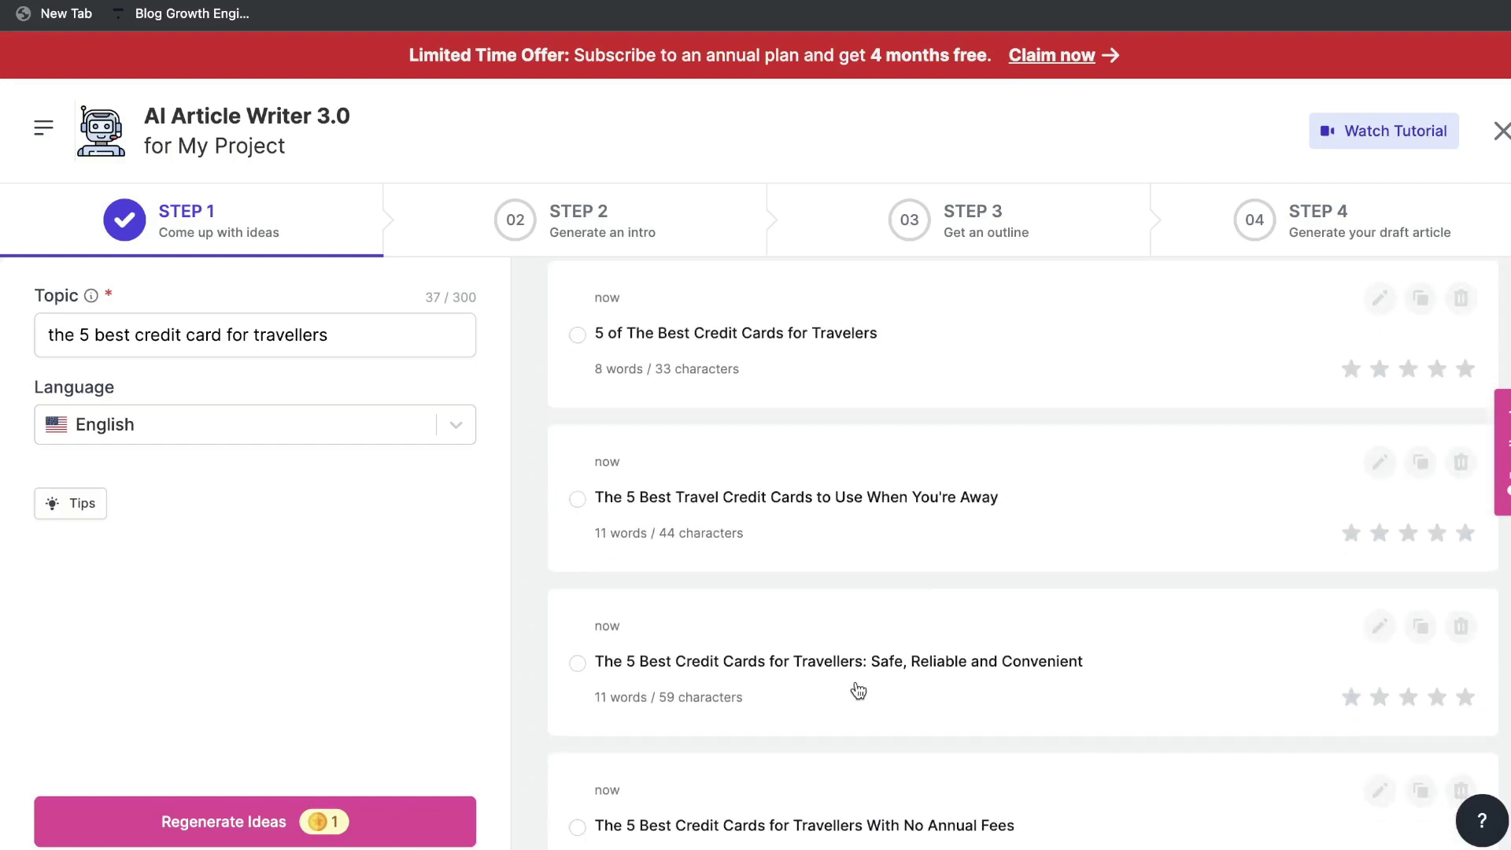
scroll(973, 673, "down", 1)
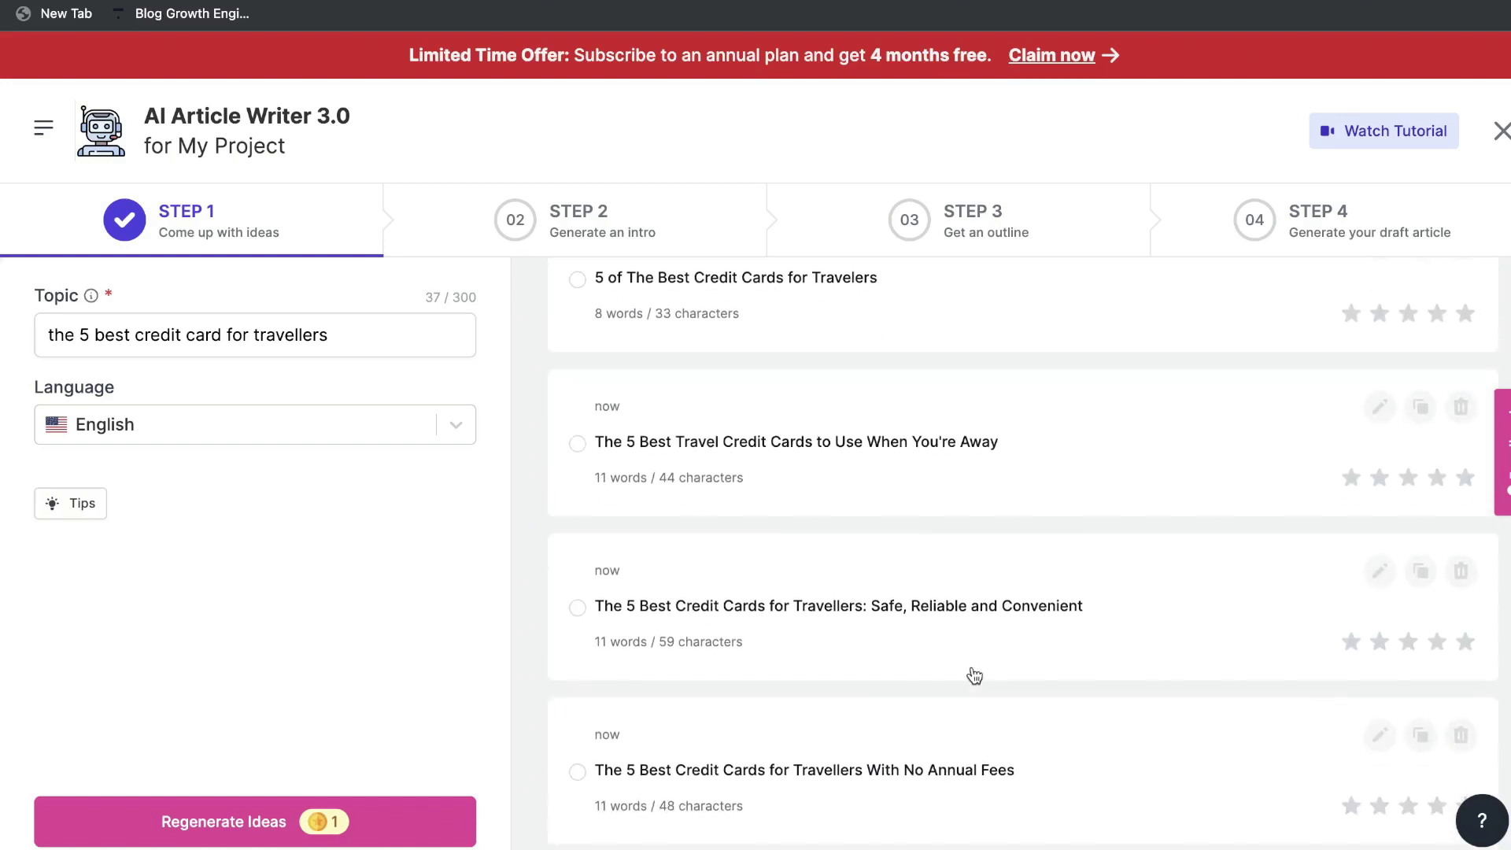
scroll(973, 674, "down", 1)
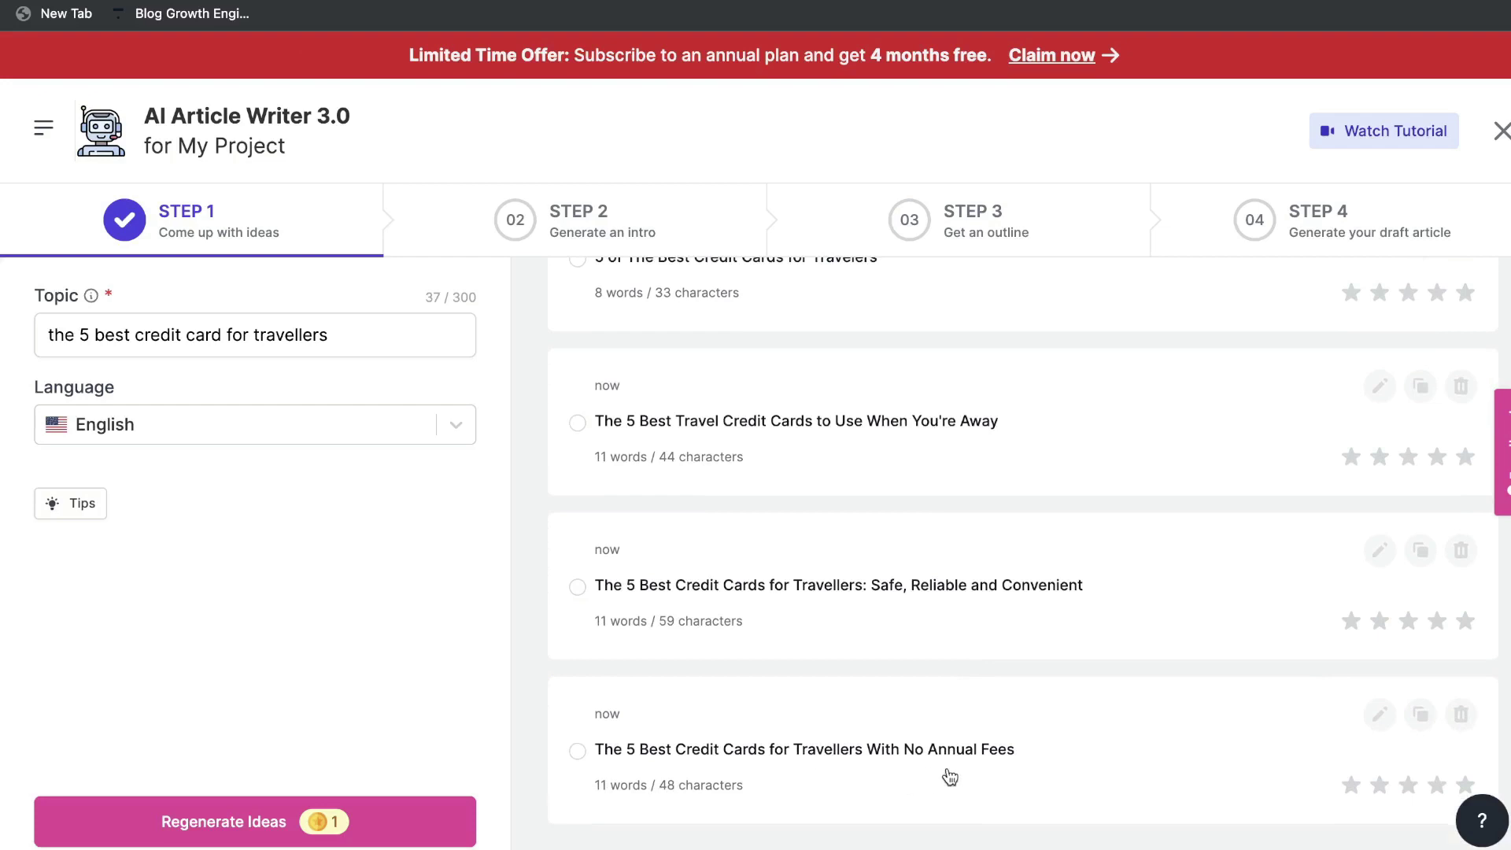
scroll(988, 771, "up", 3)
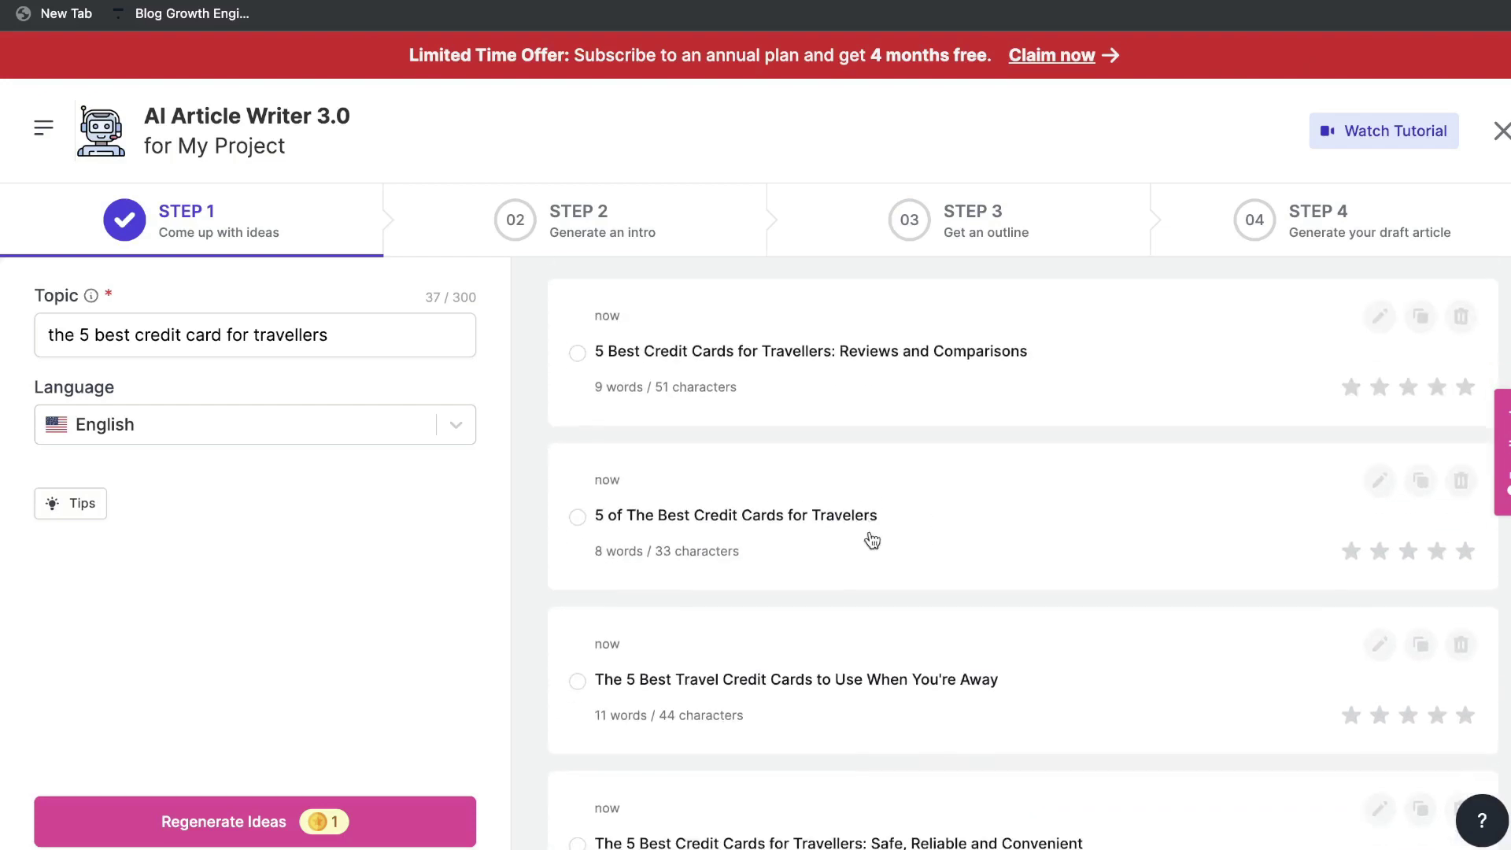
scroll(872, 540, "down", 1)
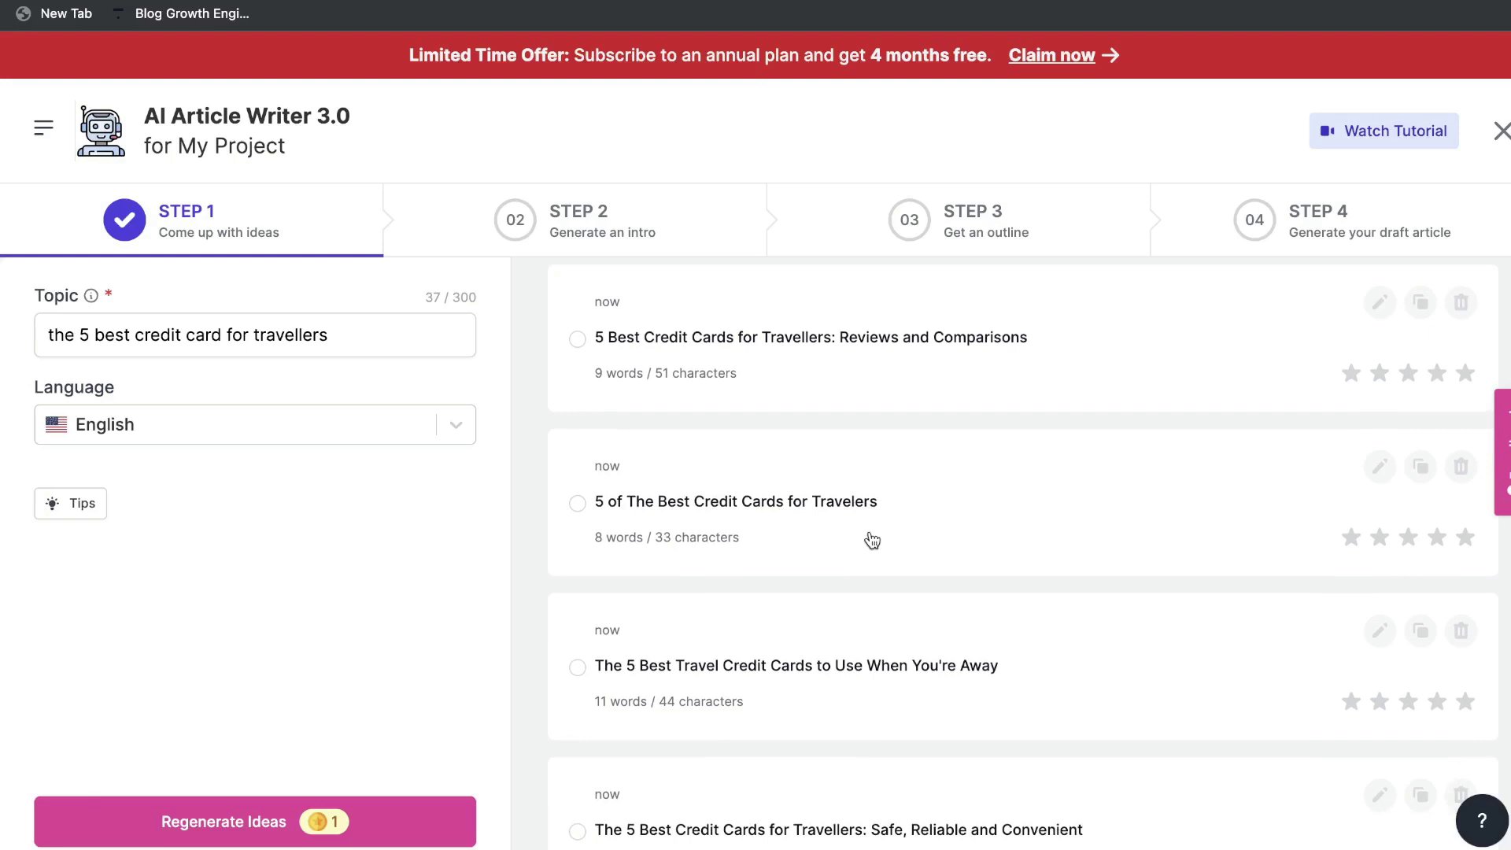
scroll(894, 428, "up", 1)
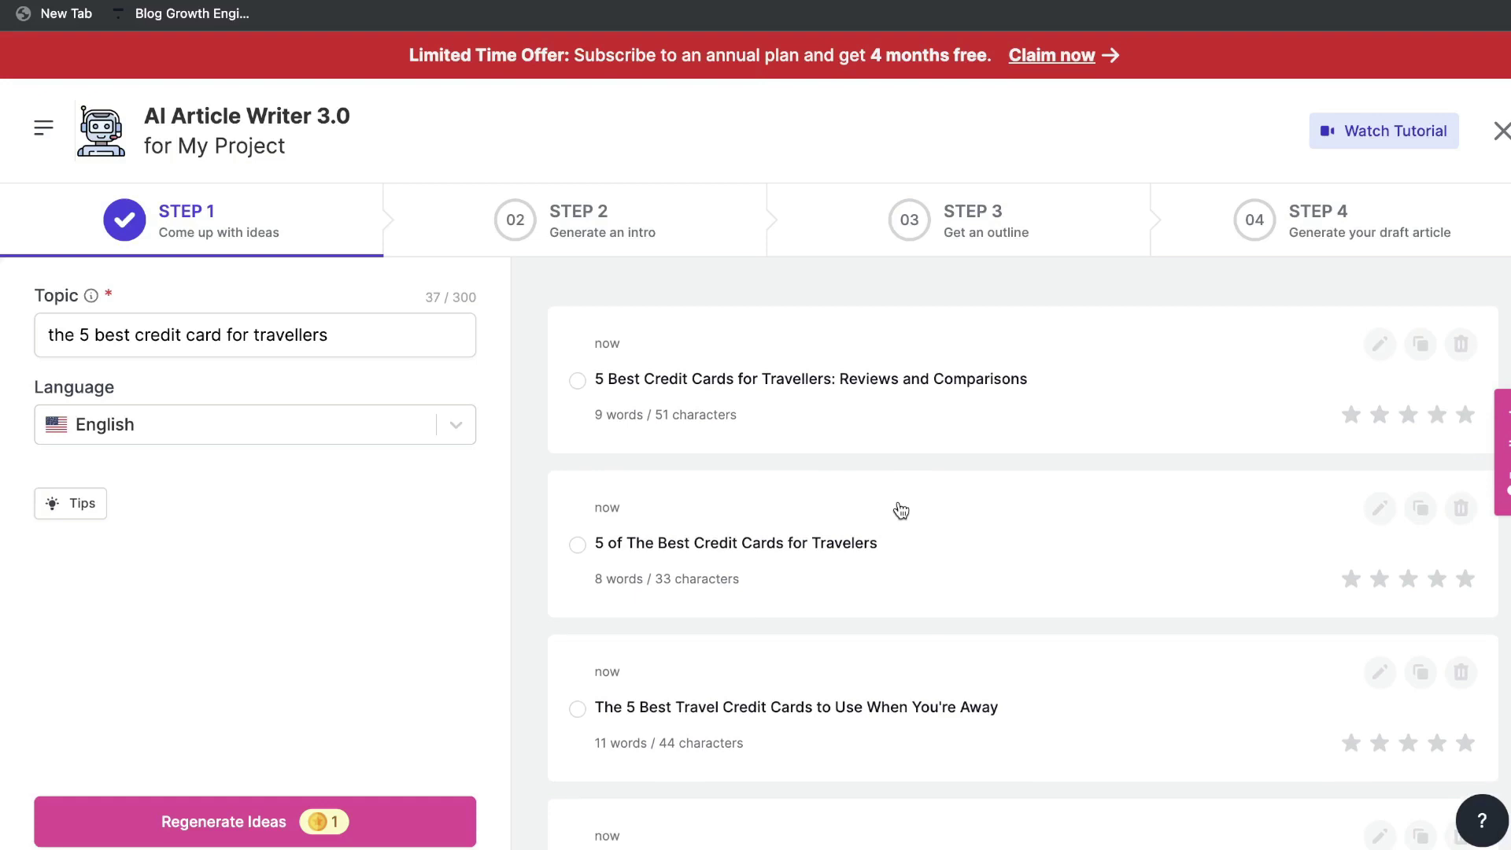
Step: Choose the 'Reviews and Comparisons' title and advance to the intro step
left_click(919, 407)
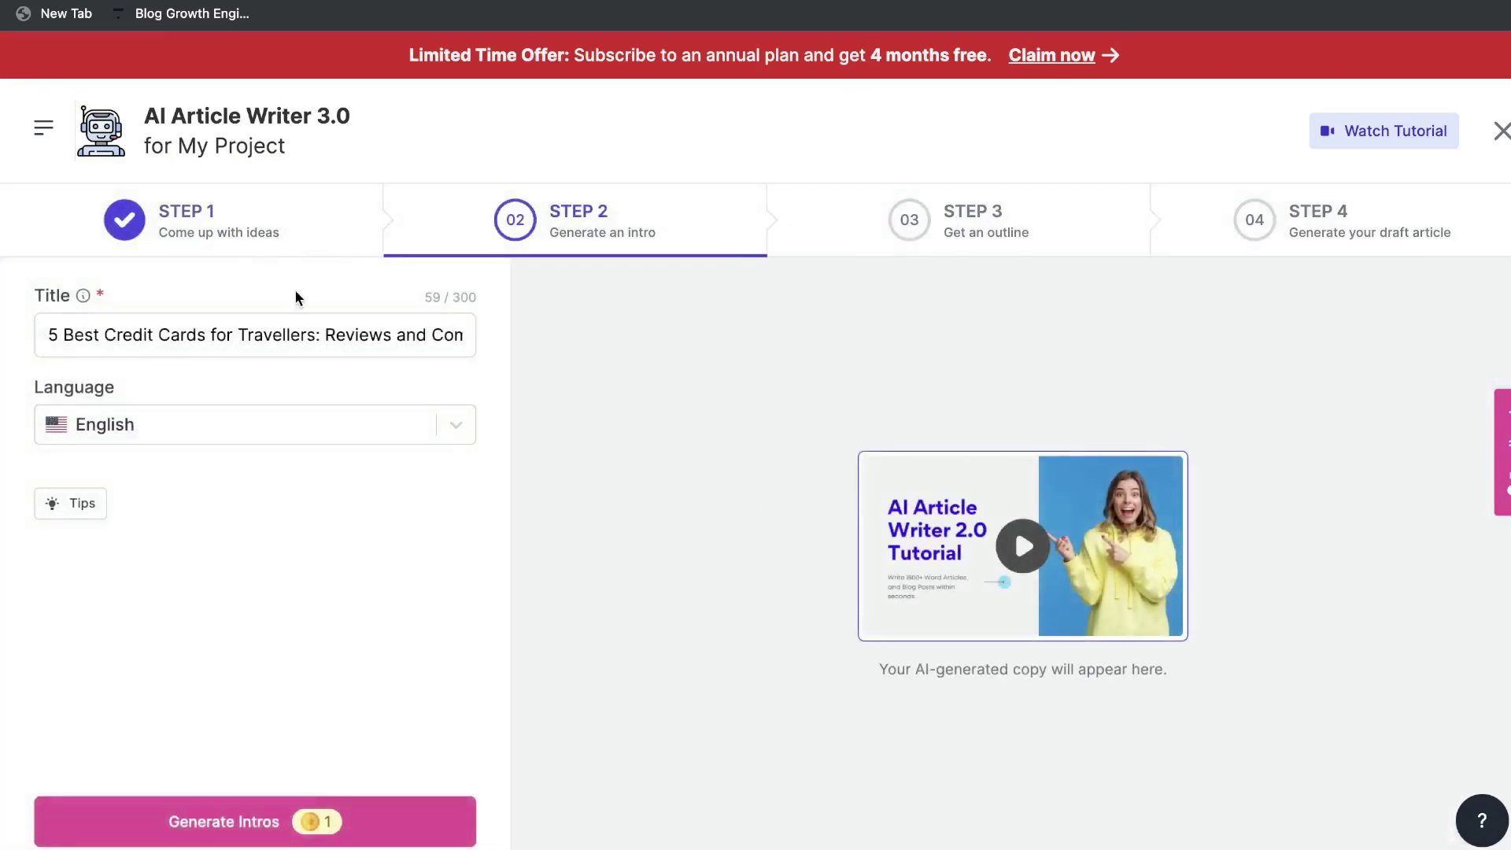
left_click(194, 228)
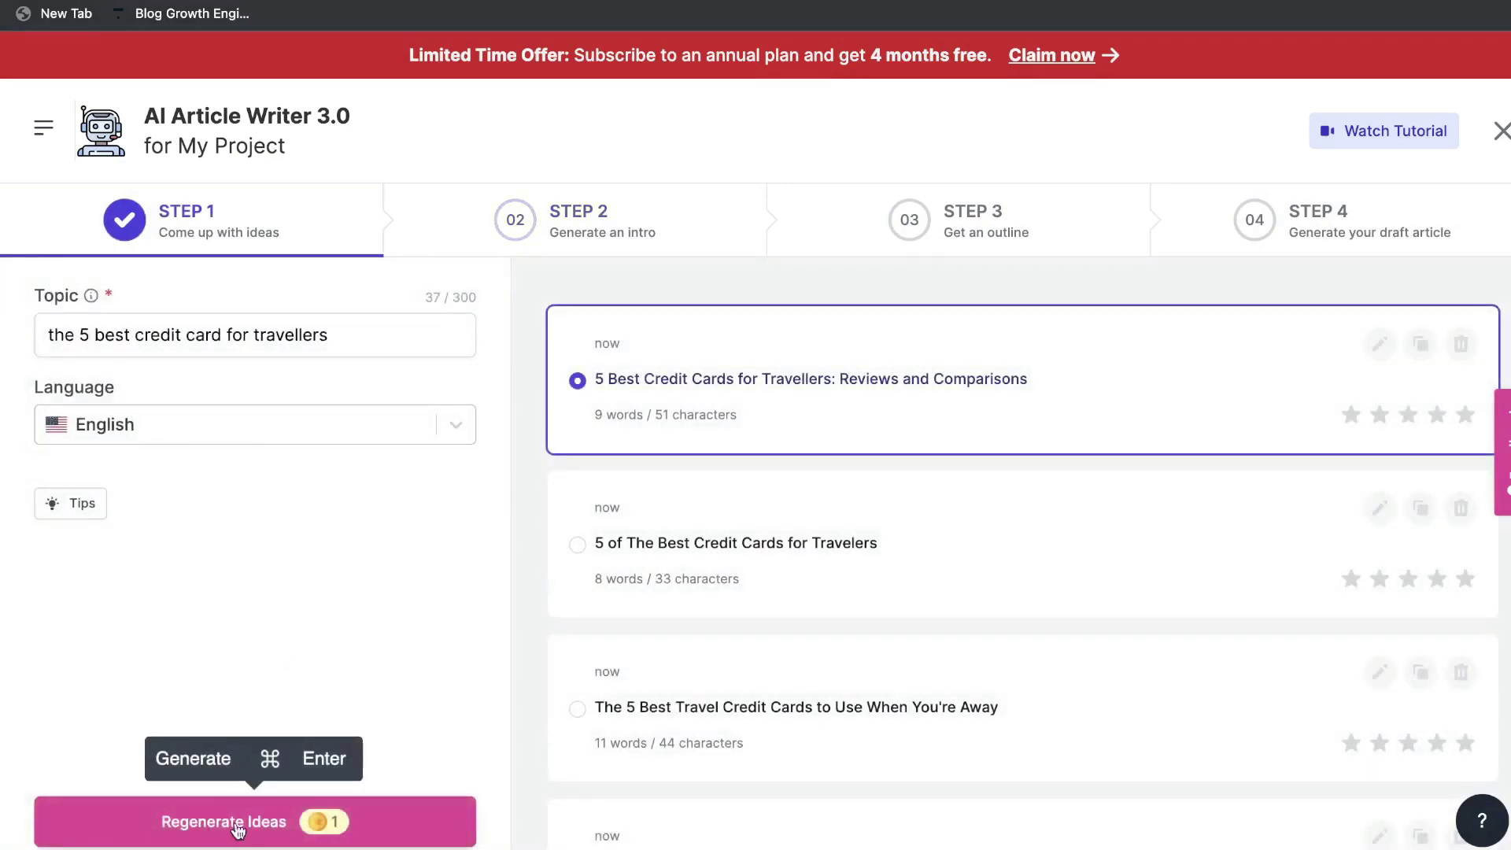
left_click(936, 441)
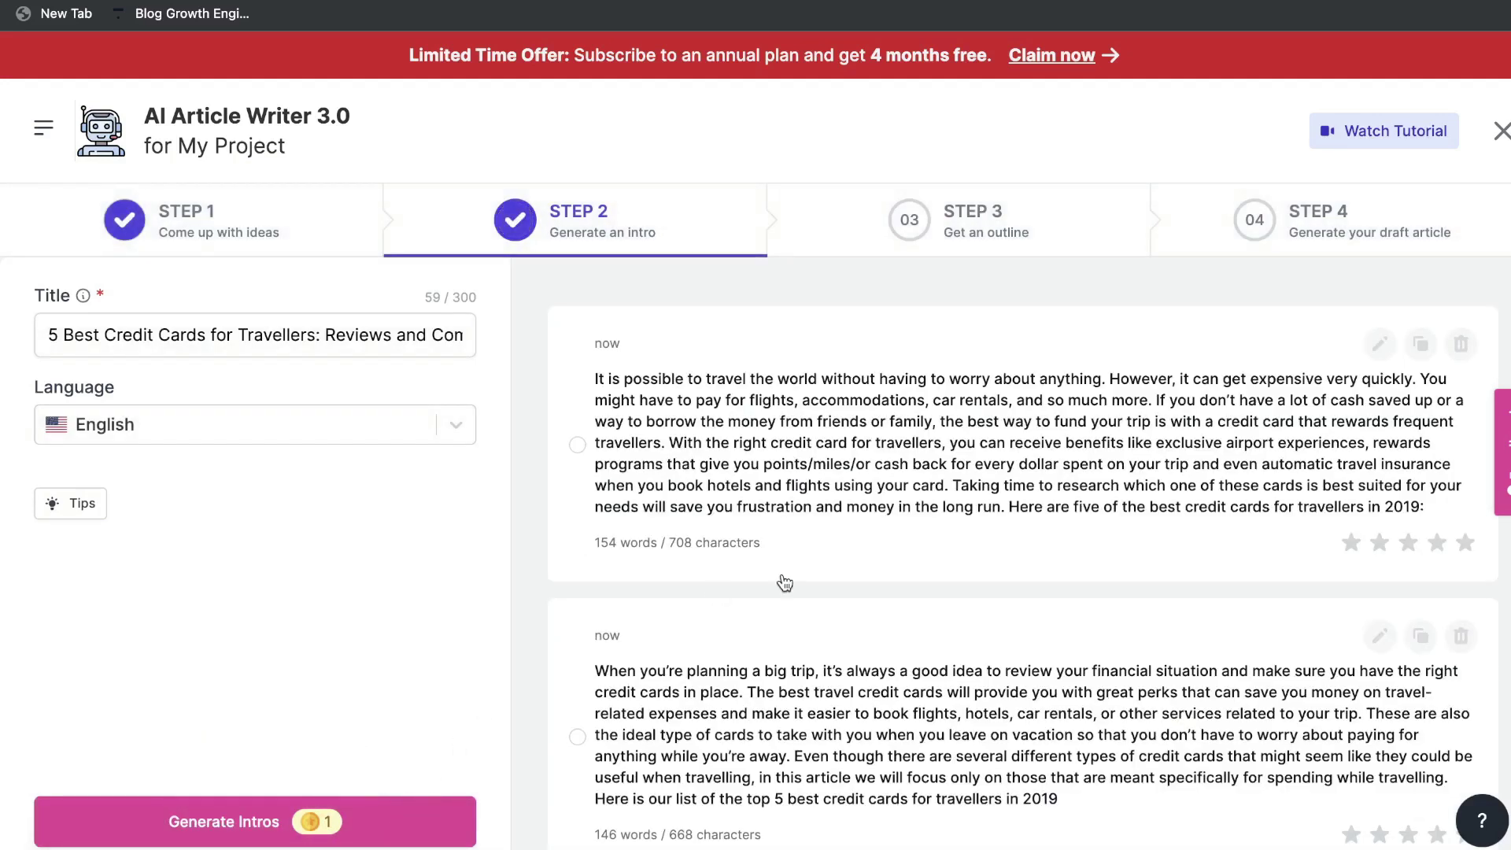
Step: Scroll through the generated intro drafts to compare them
scroll(923, 605, "down", 1)
scroll(923, 605, "down", 2)
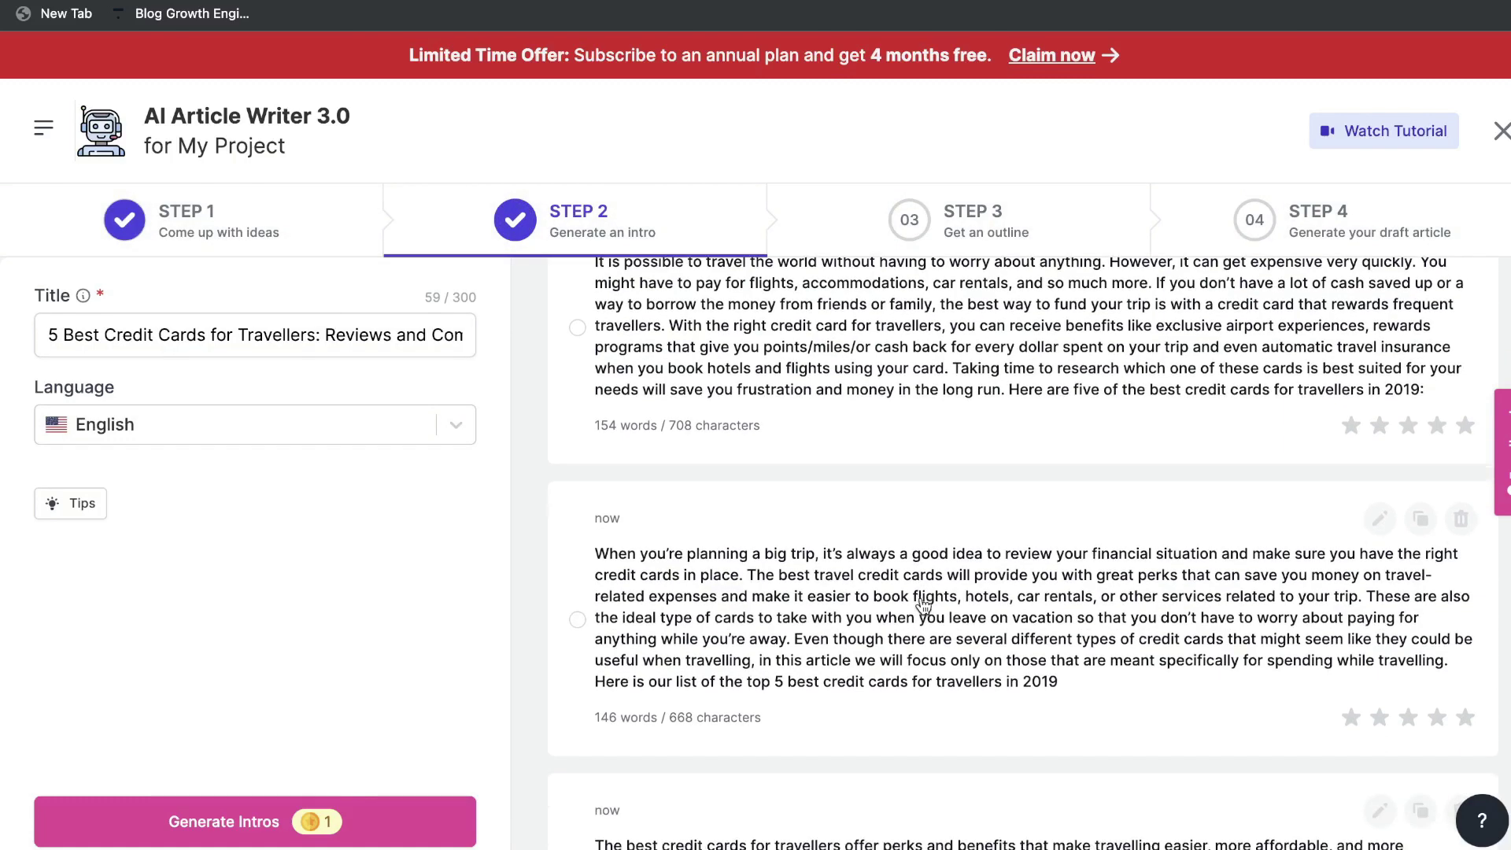
scroll(1031, 602, "up", 3)
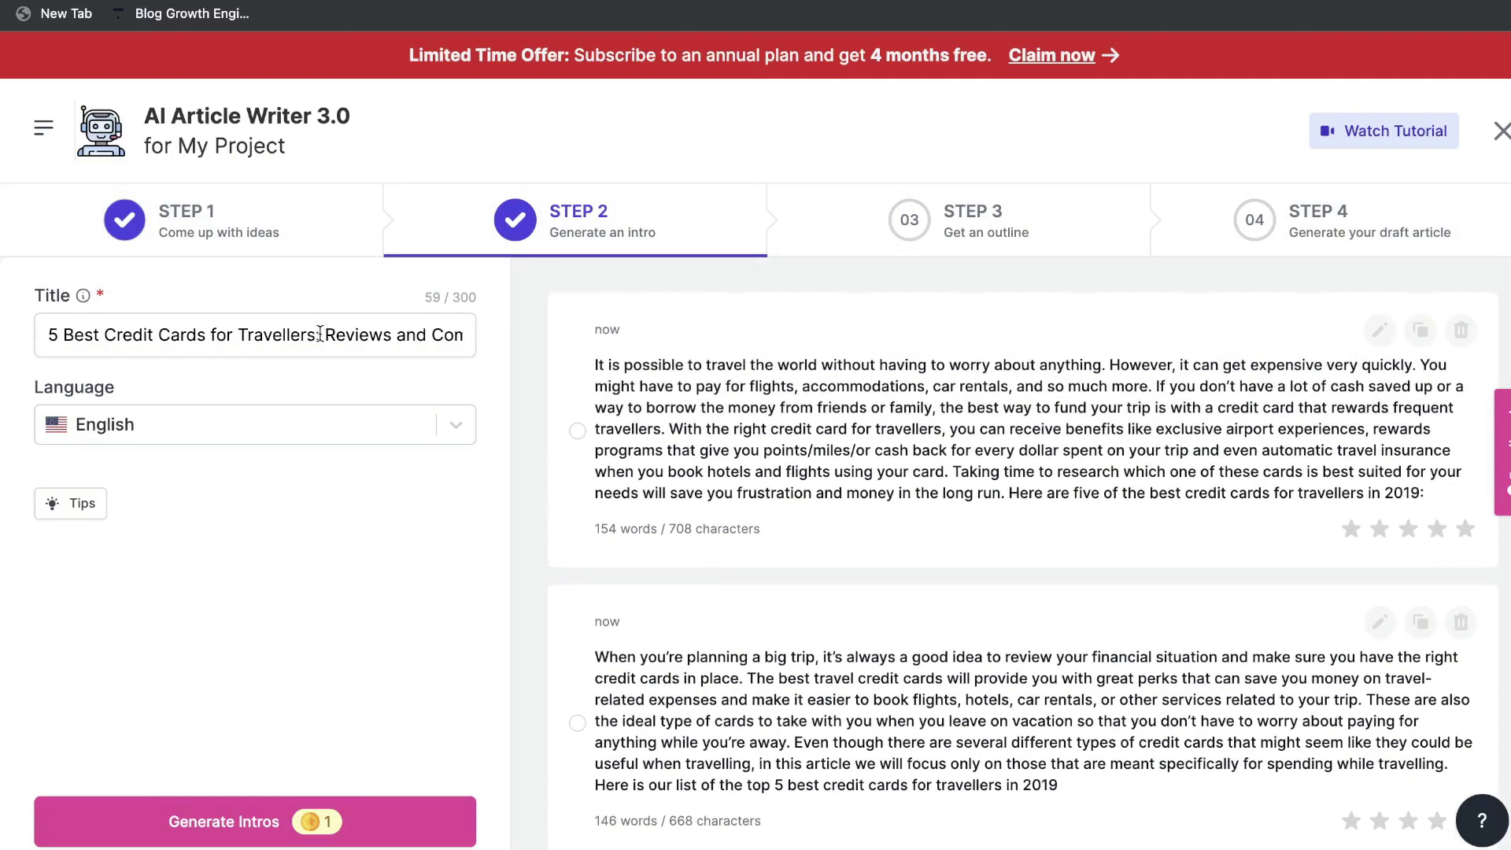
scroll(1038, 690, "up", 1)
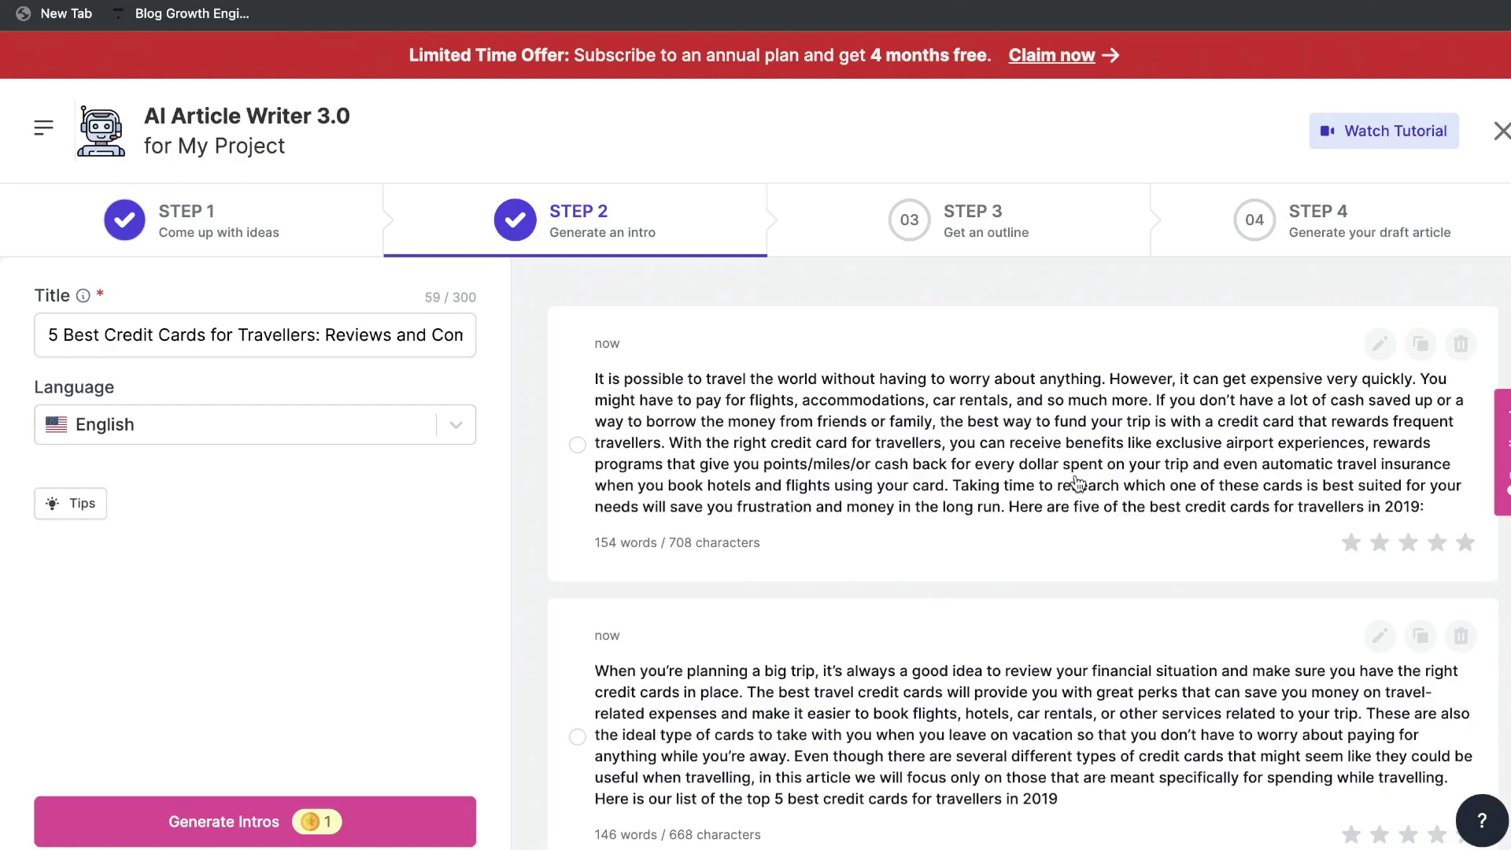
scroll(952, 568, "down", 2)
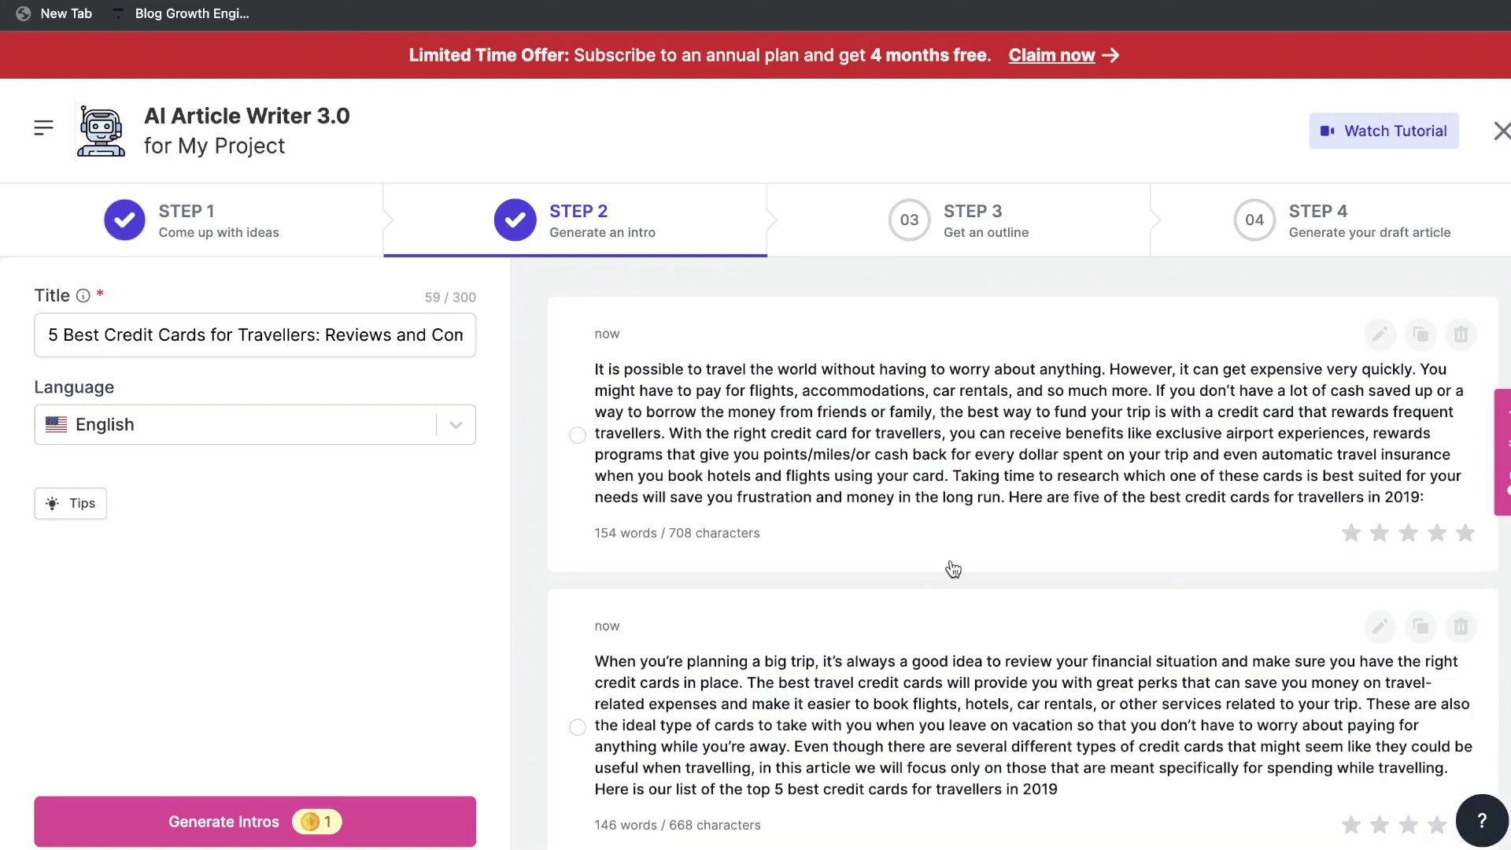
scroll(967, 572, "down", 2)
scroll(968, 572, "up", 2)
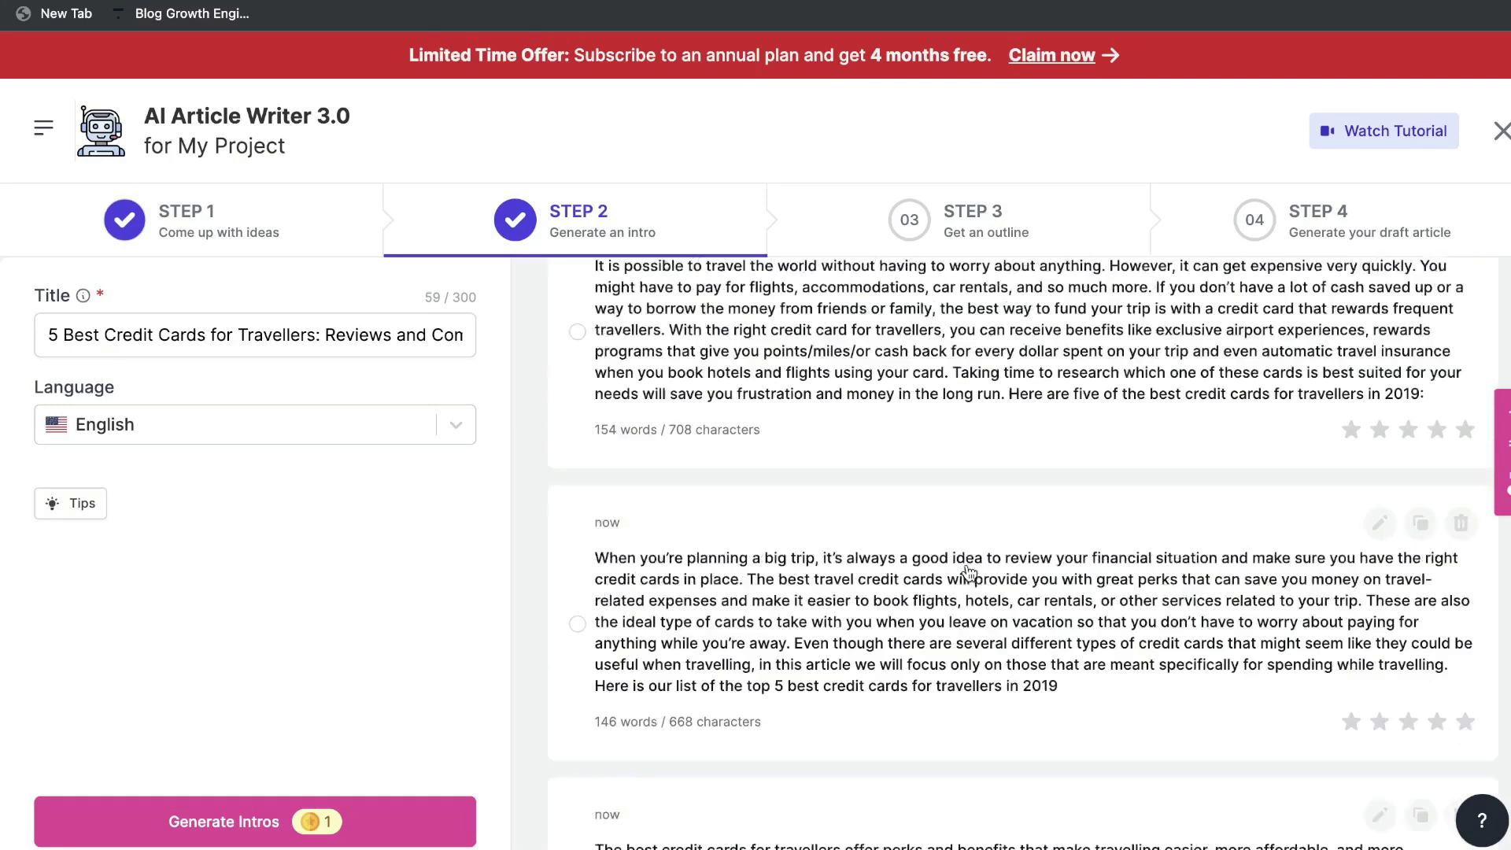
scroll(866, 598, "up", 2)
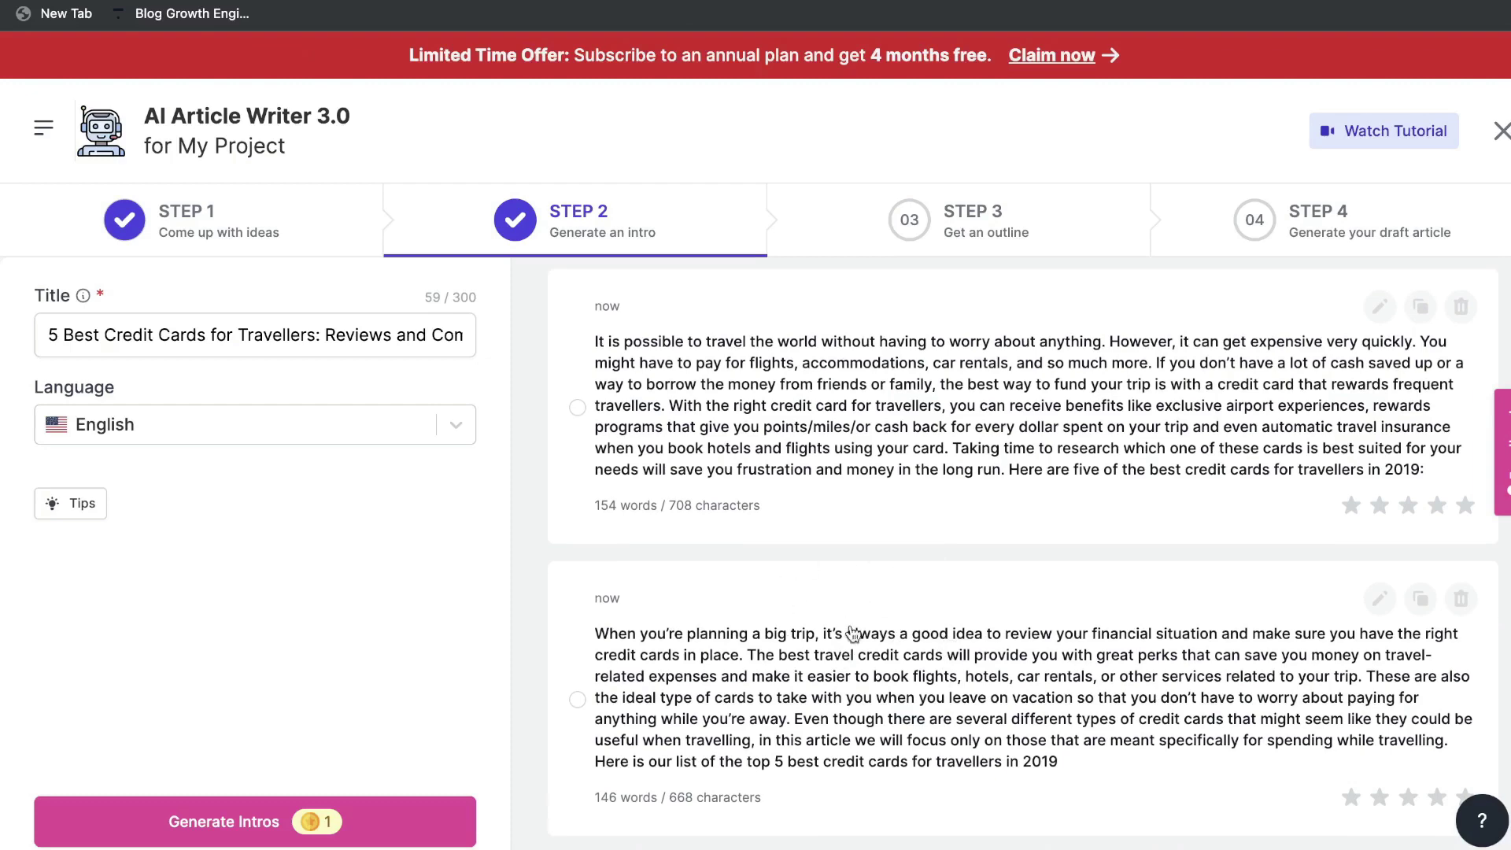
scroll(887, 599, "up", 1)
scroll(887, 600, "down", 2)
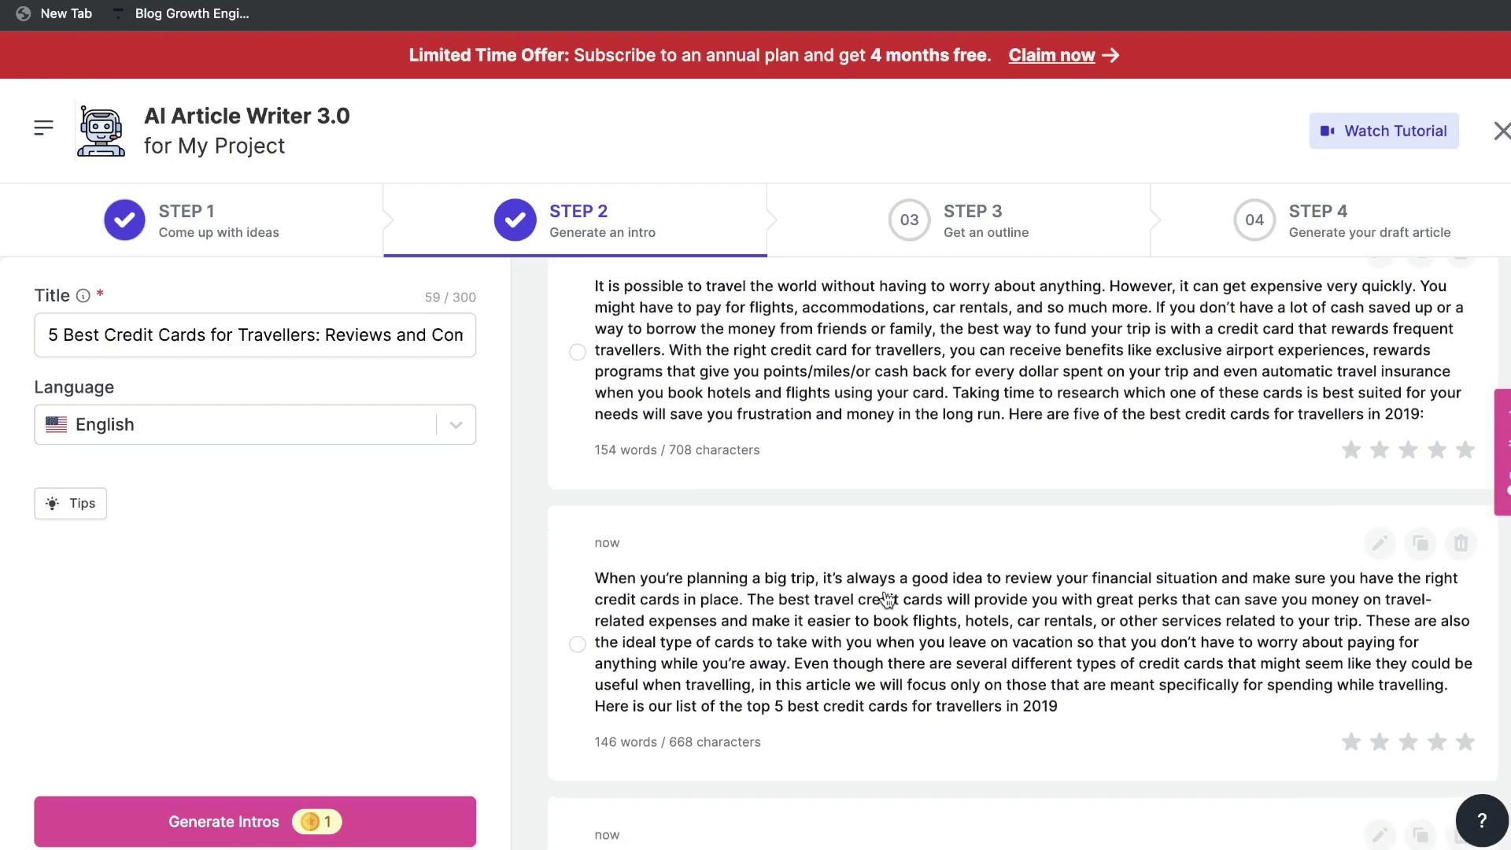
scroll(890, 601, "down", 1)
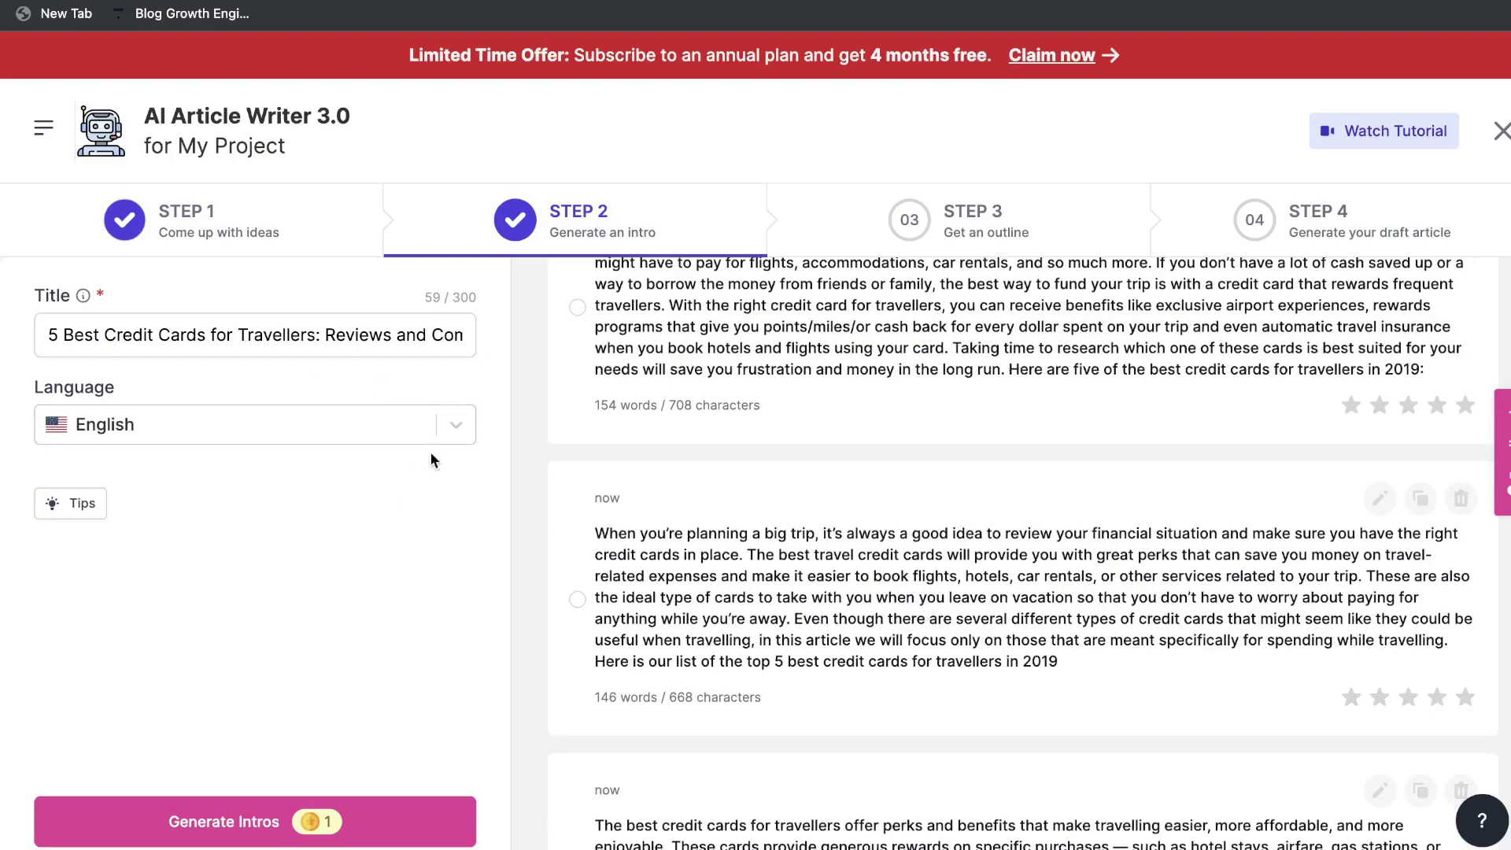
scroll(936, 441, "up", 3)
Step: Choose the first generated intro and advance to the outline step
left_click(904, 438)
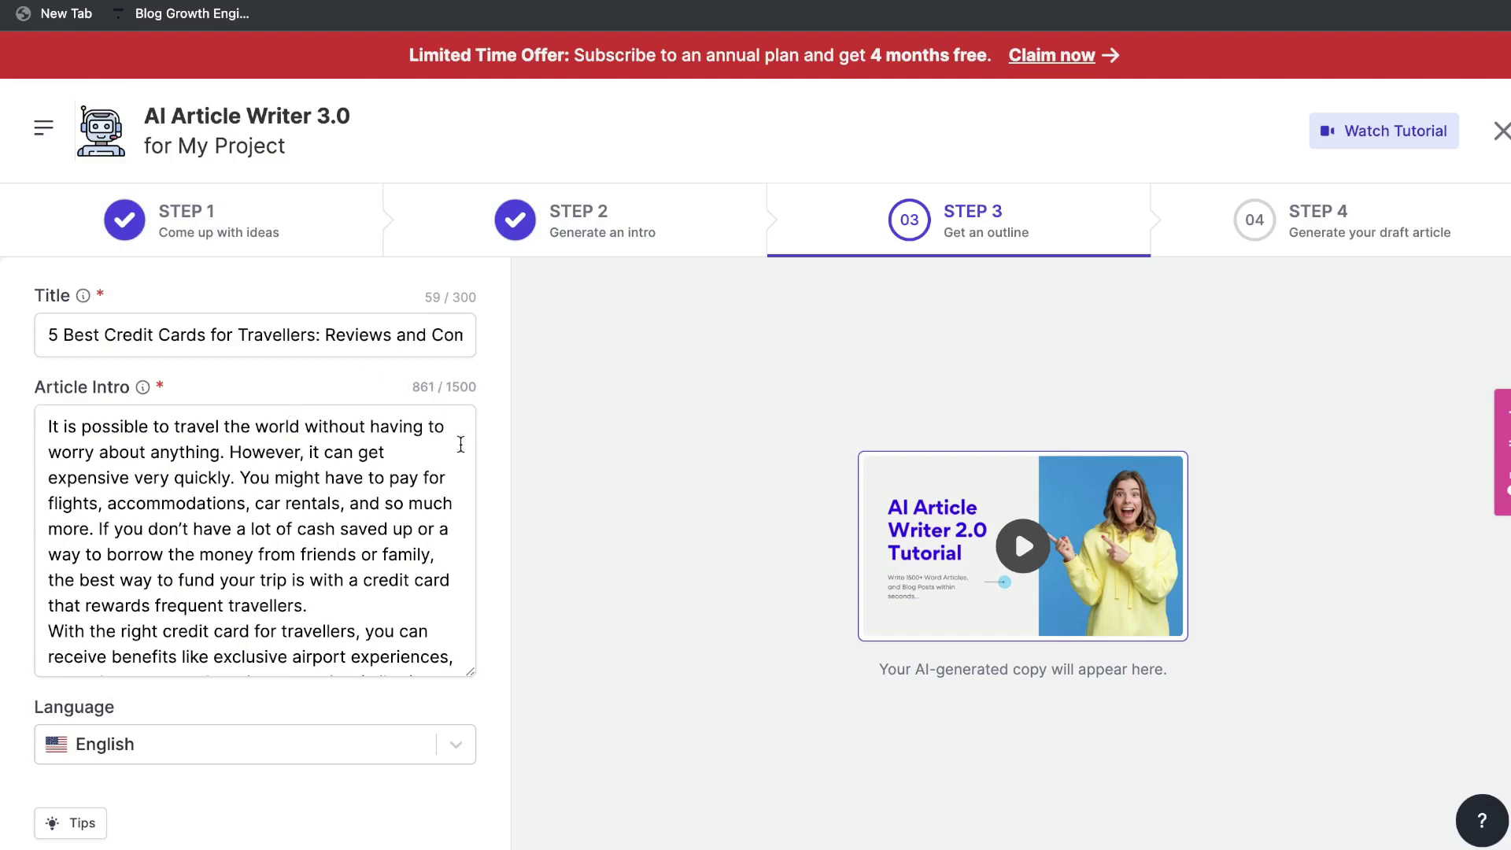
scroll(460, 567, "down", 3)
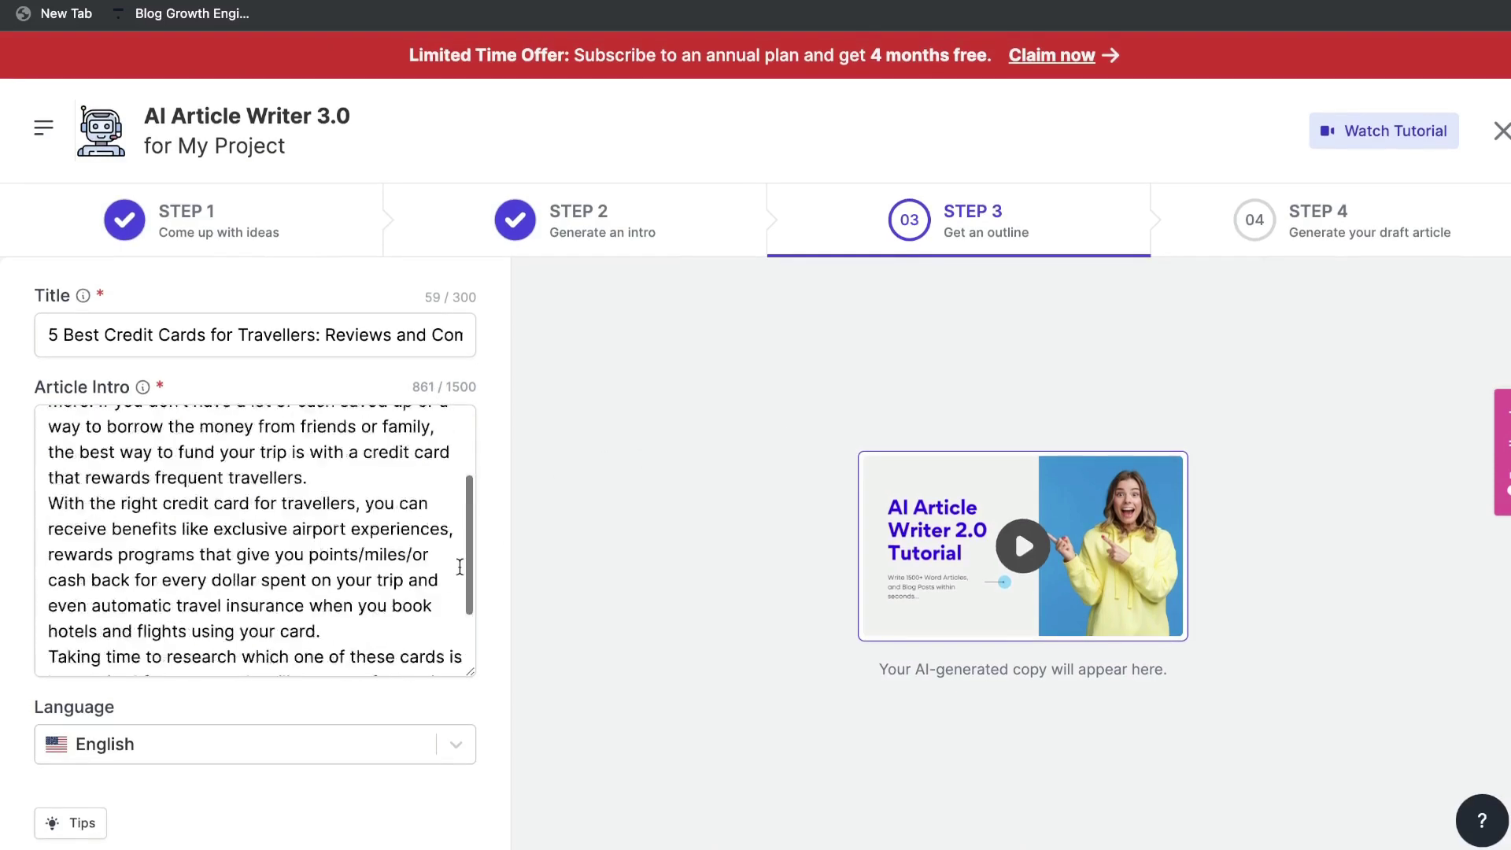
scroll(460, 567, "down", 3)
scroll(265, 443, "up", 5)
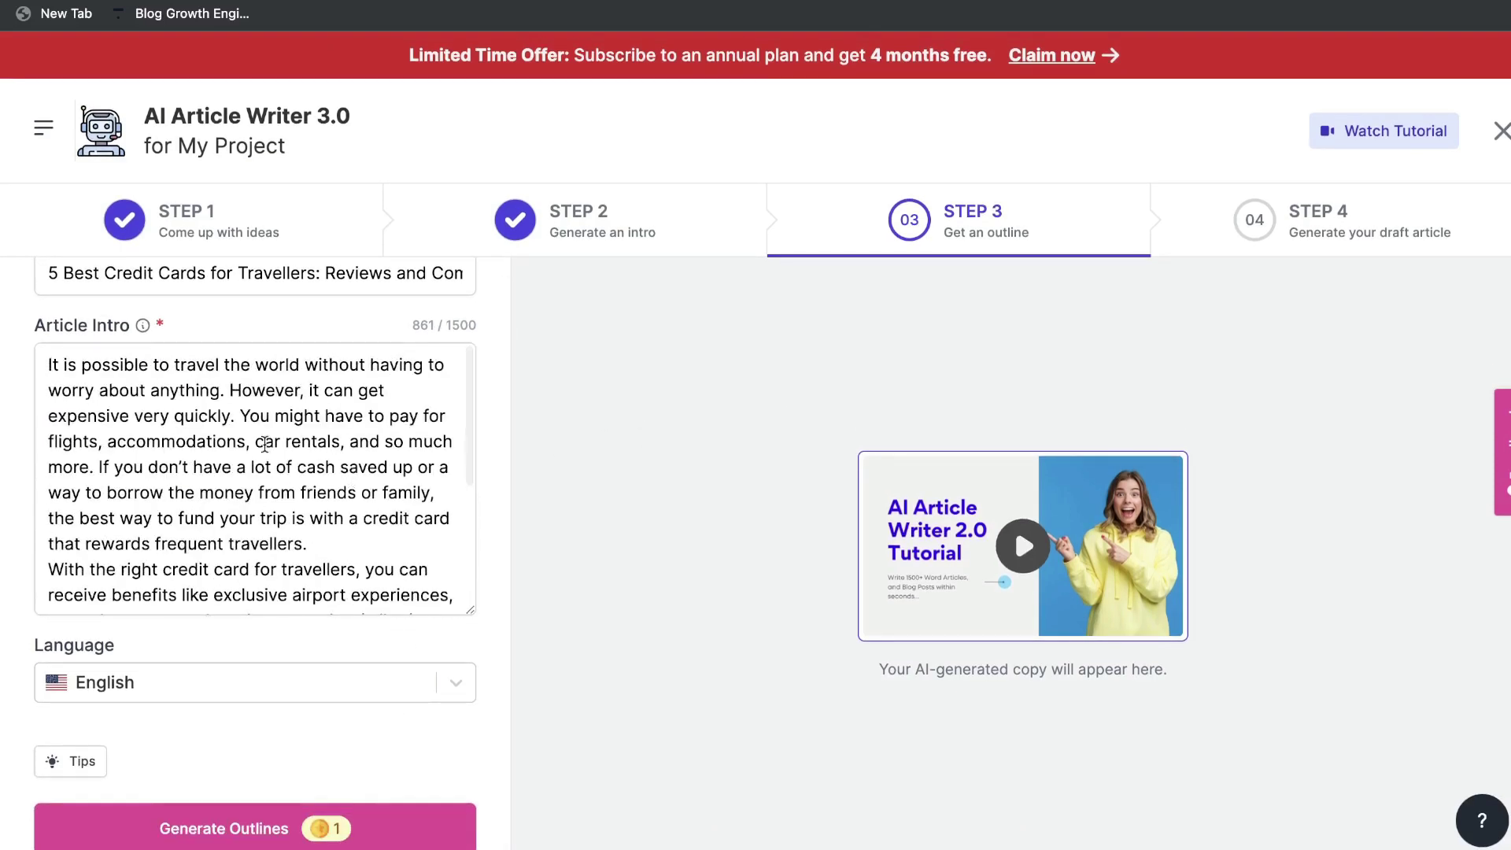
Step: Generate outlines and review them, the first running from CIBC Visa Infinite Card to Bottom Line
left_click(246, 815)
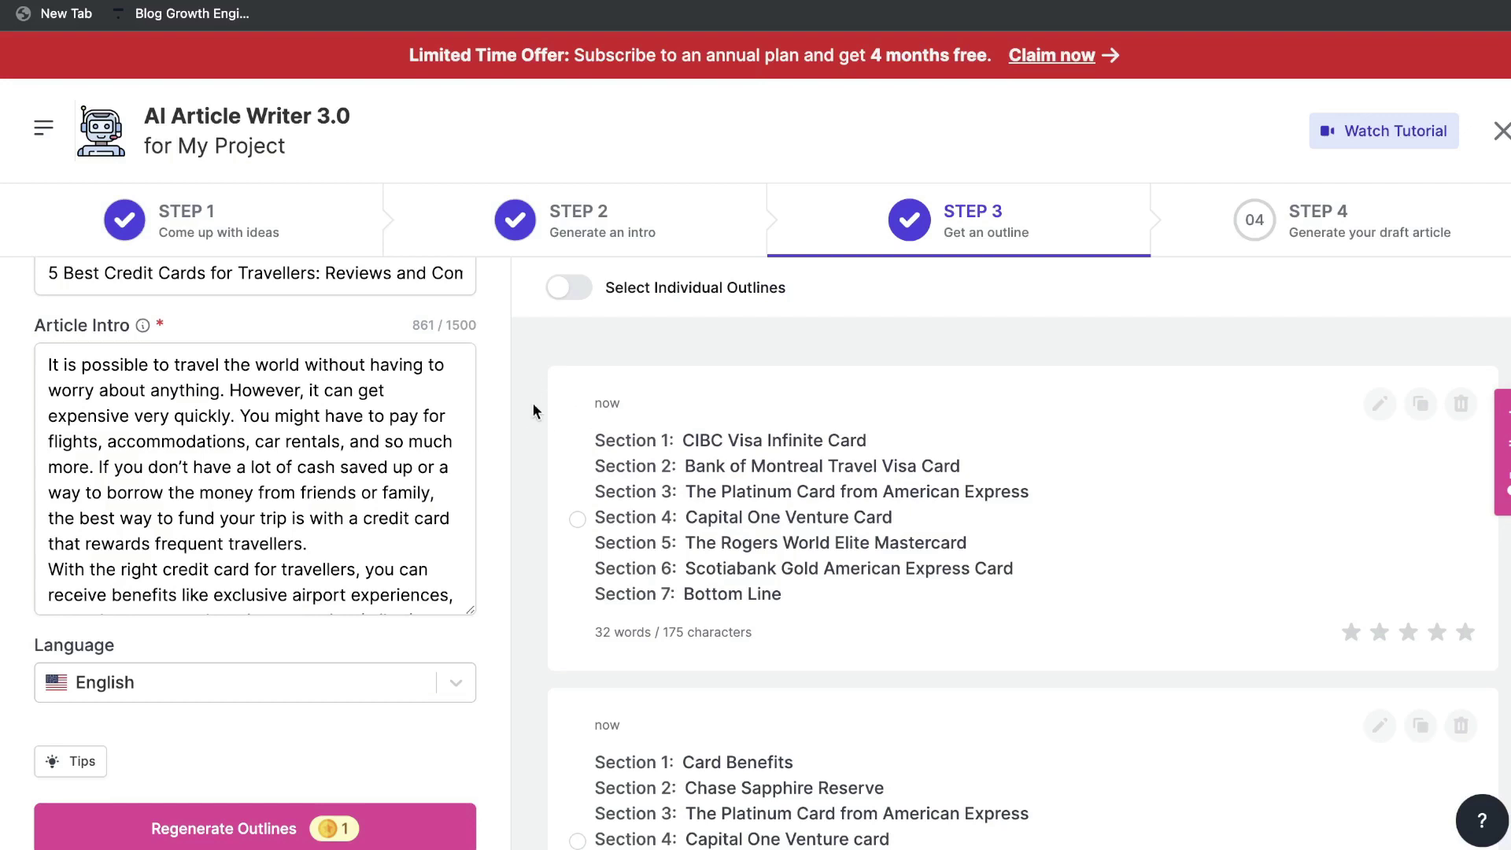
scroll(527, 520, "down", 1)
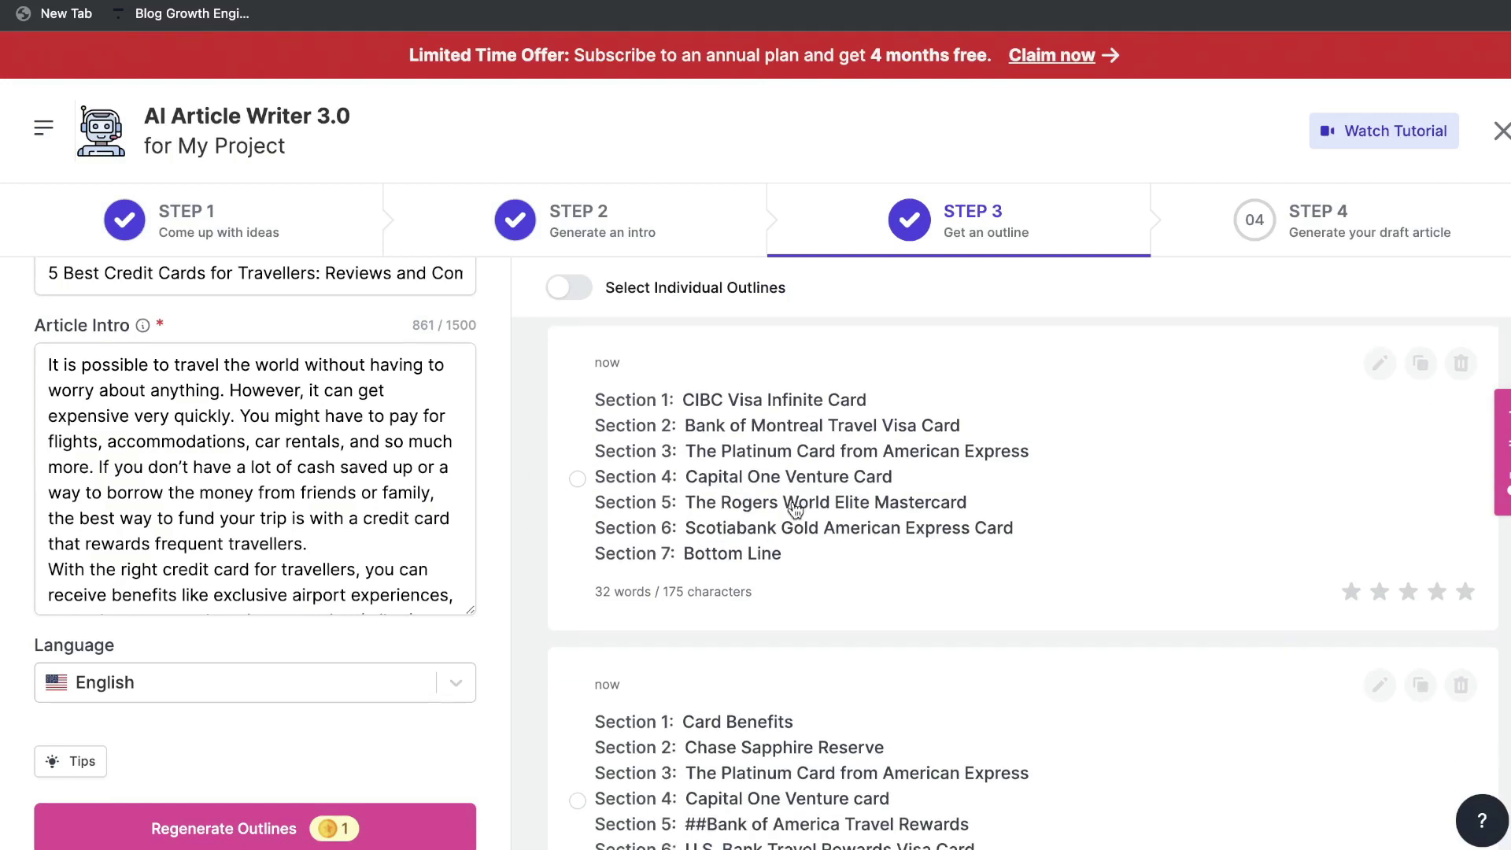
scroll(795, 510, "up", 1)
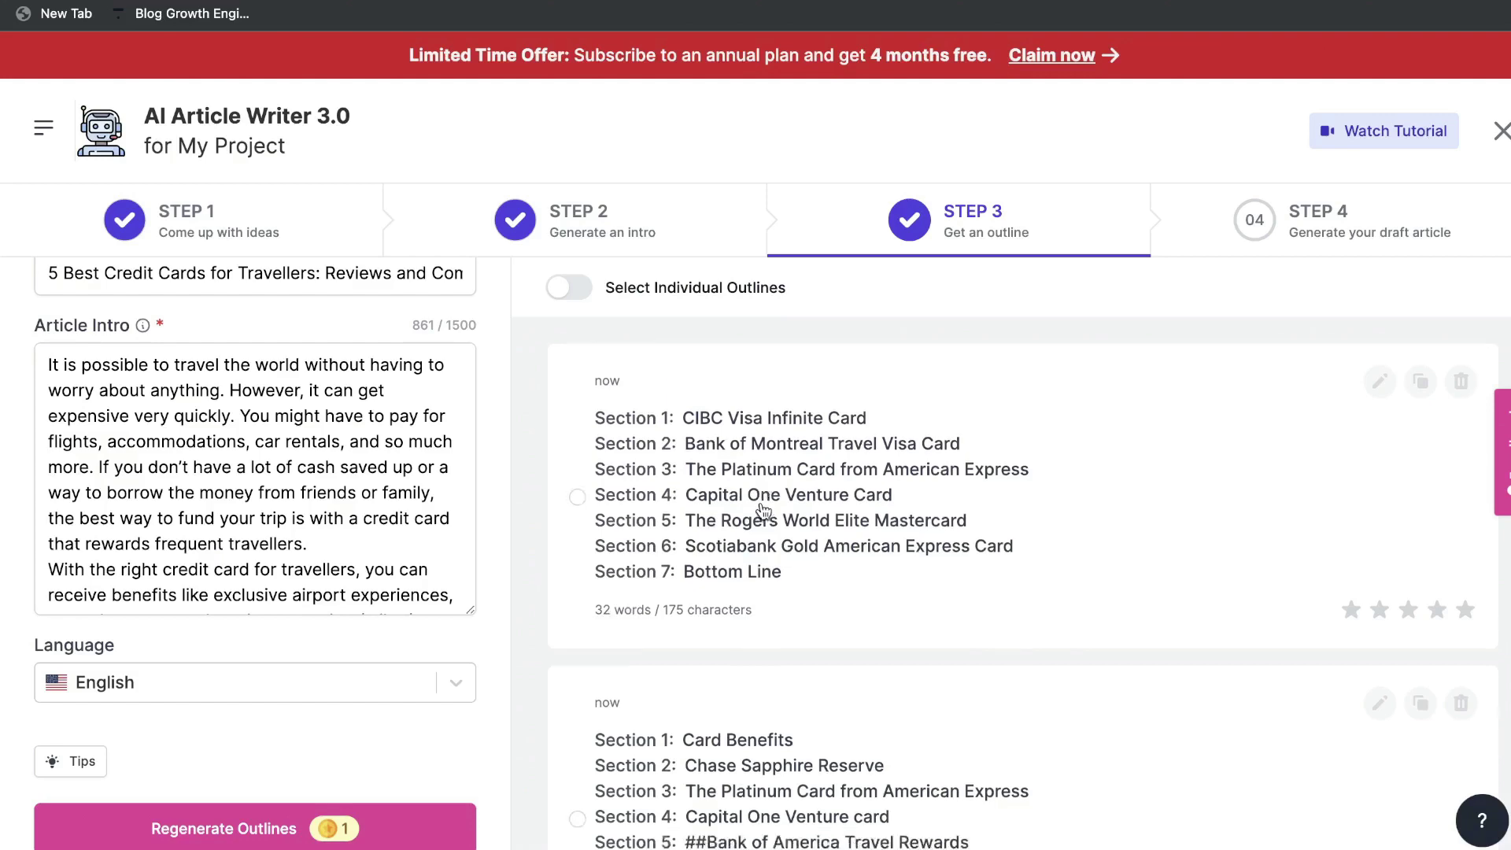
scroll(767, 511, "down", 10)
scroll(767, 511, "up", 10)
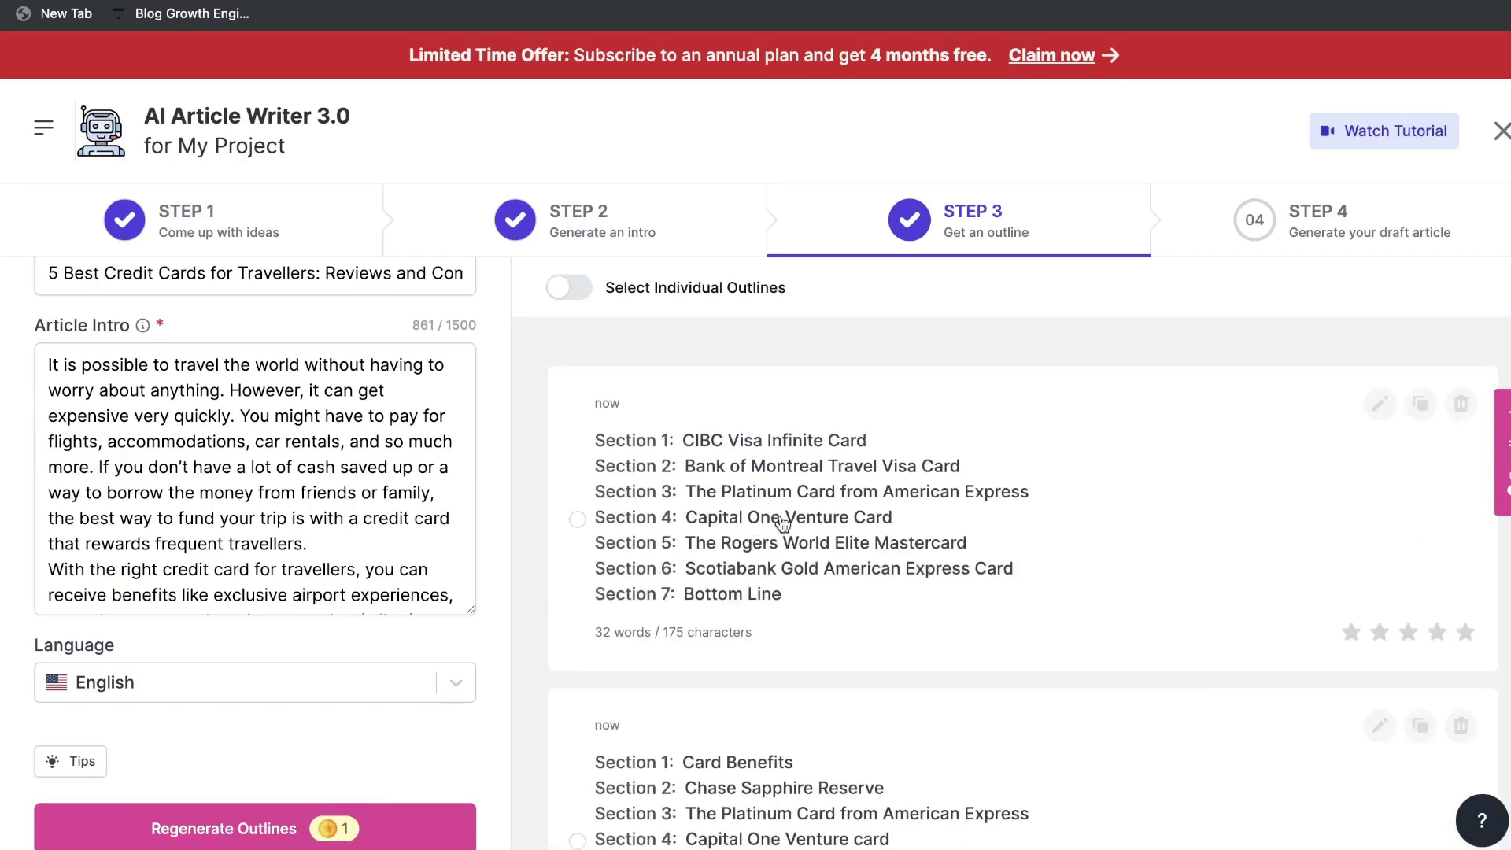
Step: Pick the first outline and review the title, intro and outline in the draft step
left_click(782, 519)
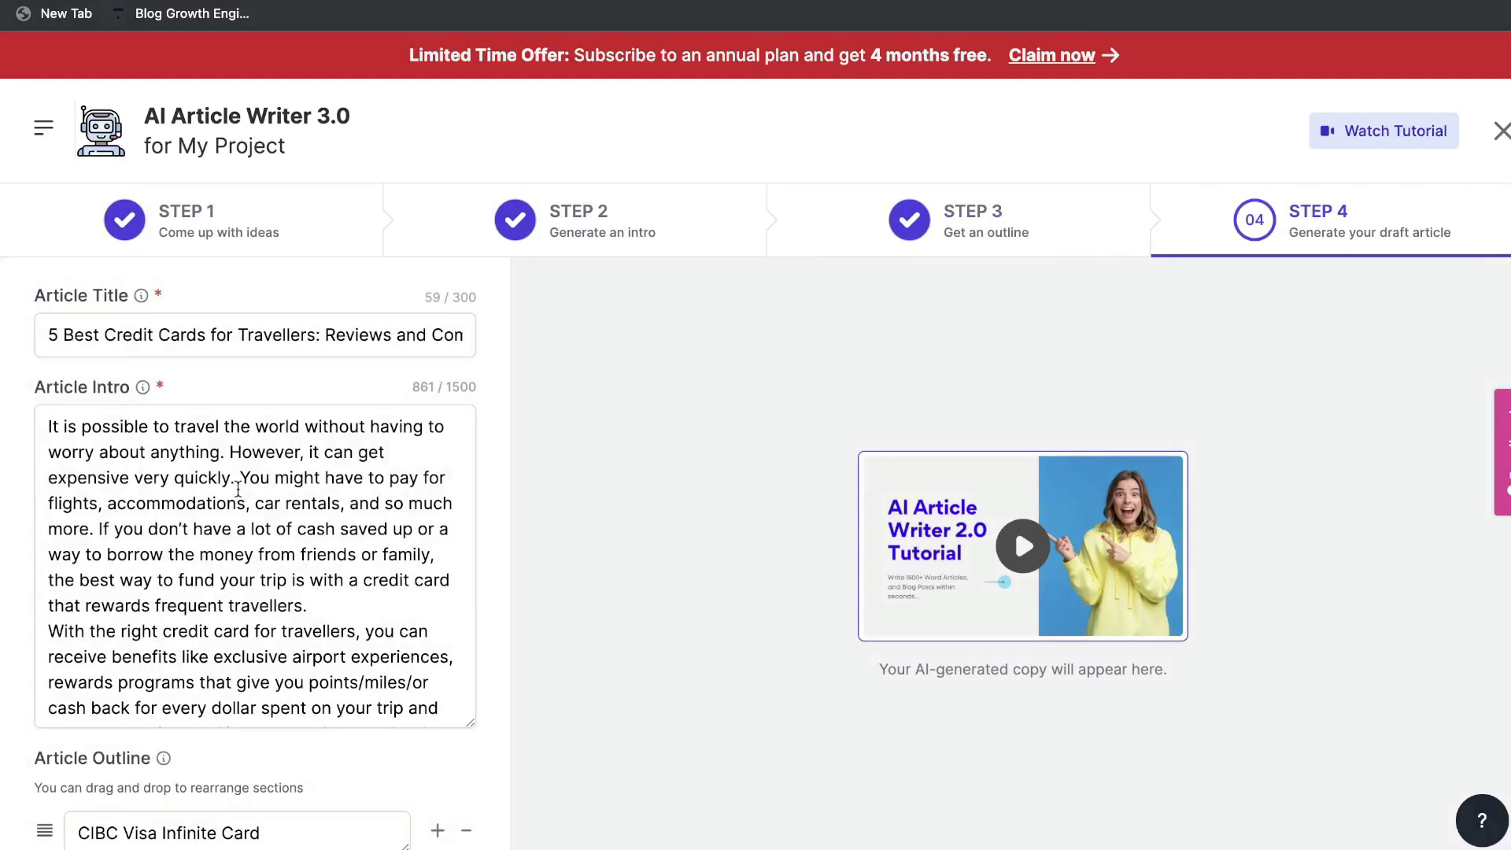
scroll(311, 591, "down", 5)
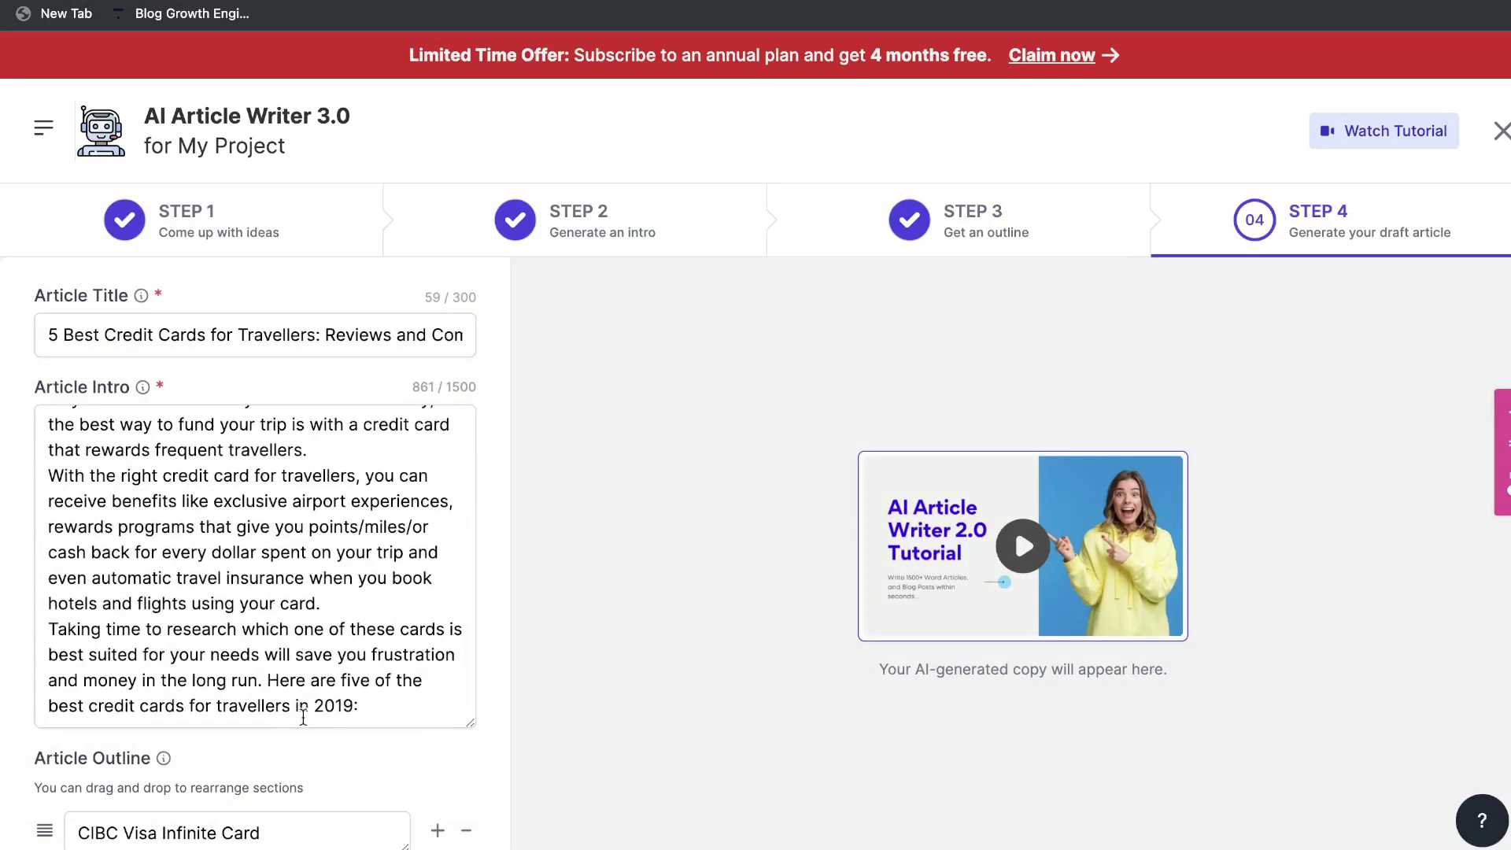
scroll(303, 712, "down", 3)
scroll(285, 633, "down", 1)
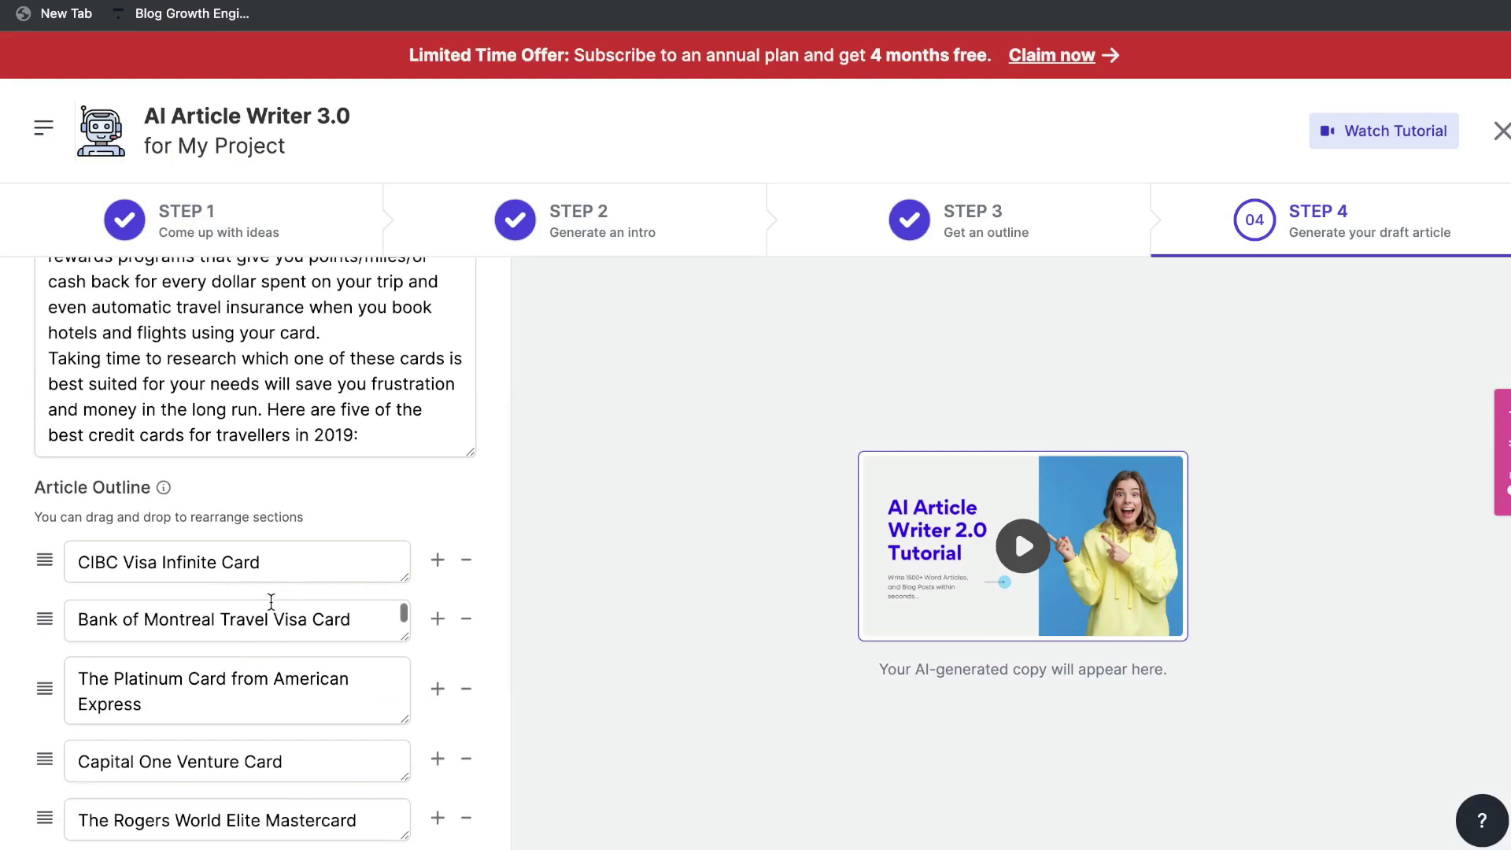
scroll(369, 521, "down", 1)
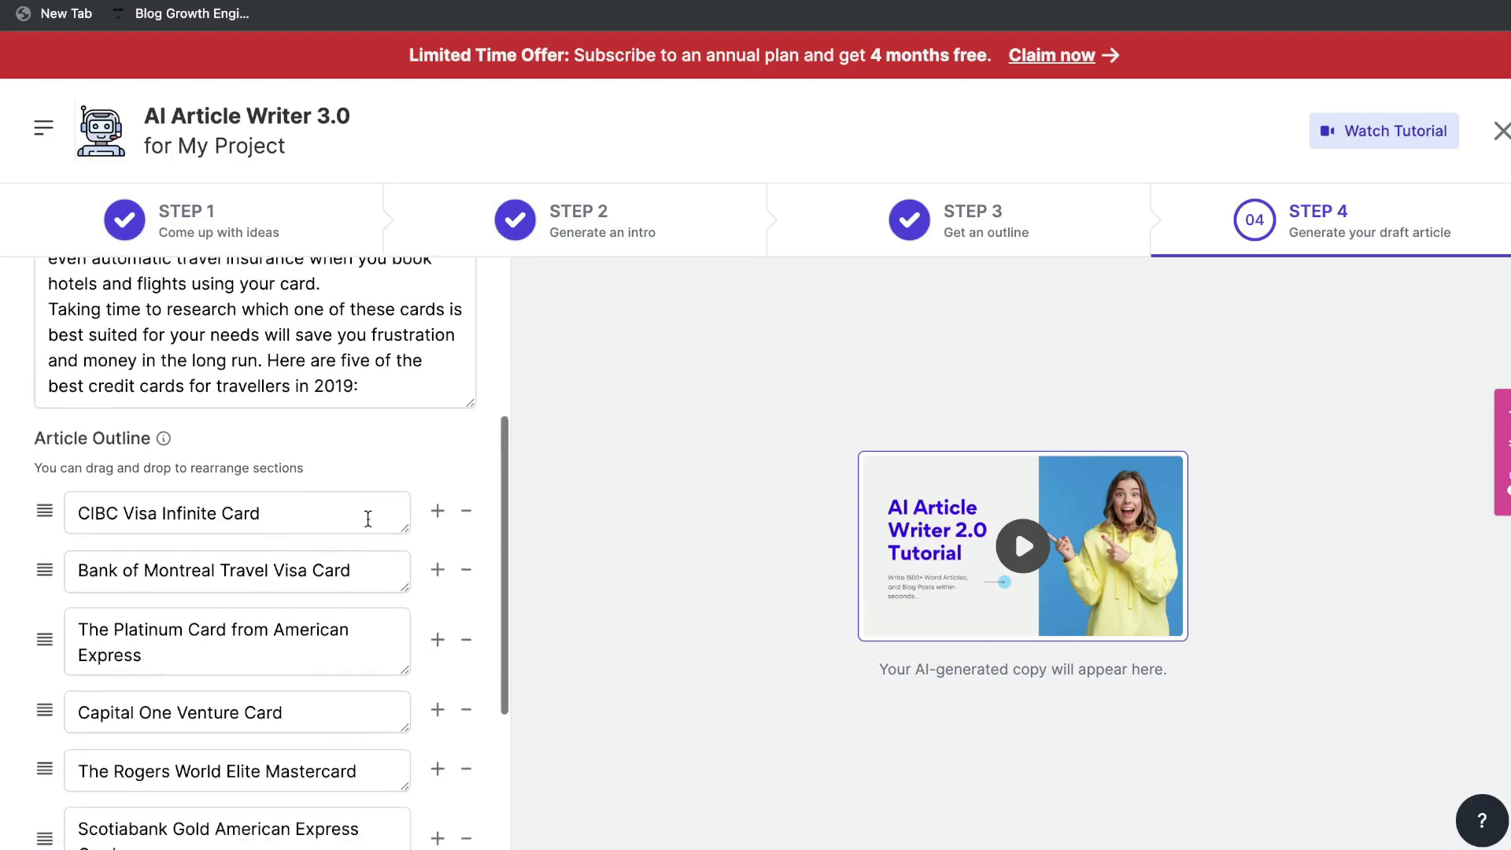
scroll(367, 512, "down", 1)
scroll(421, 402, "up", 5)
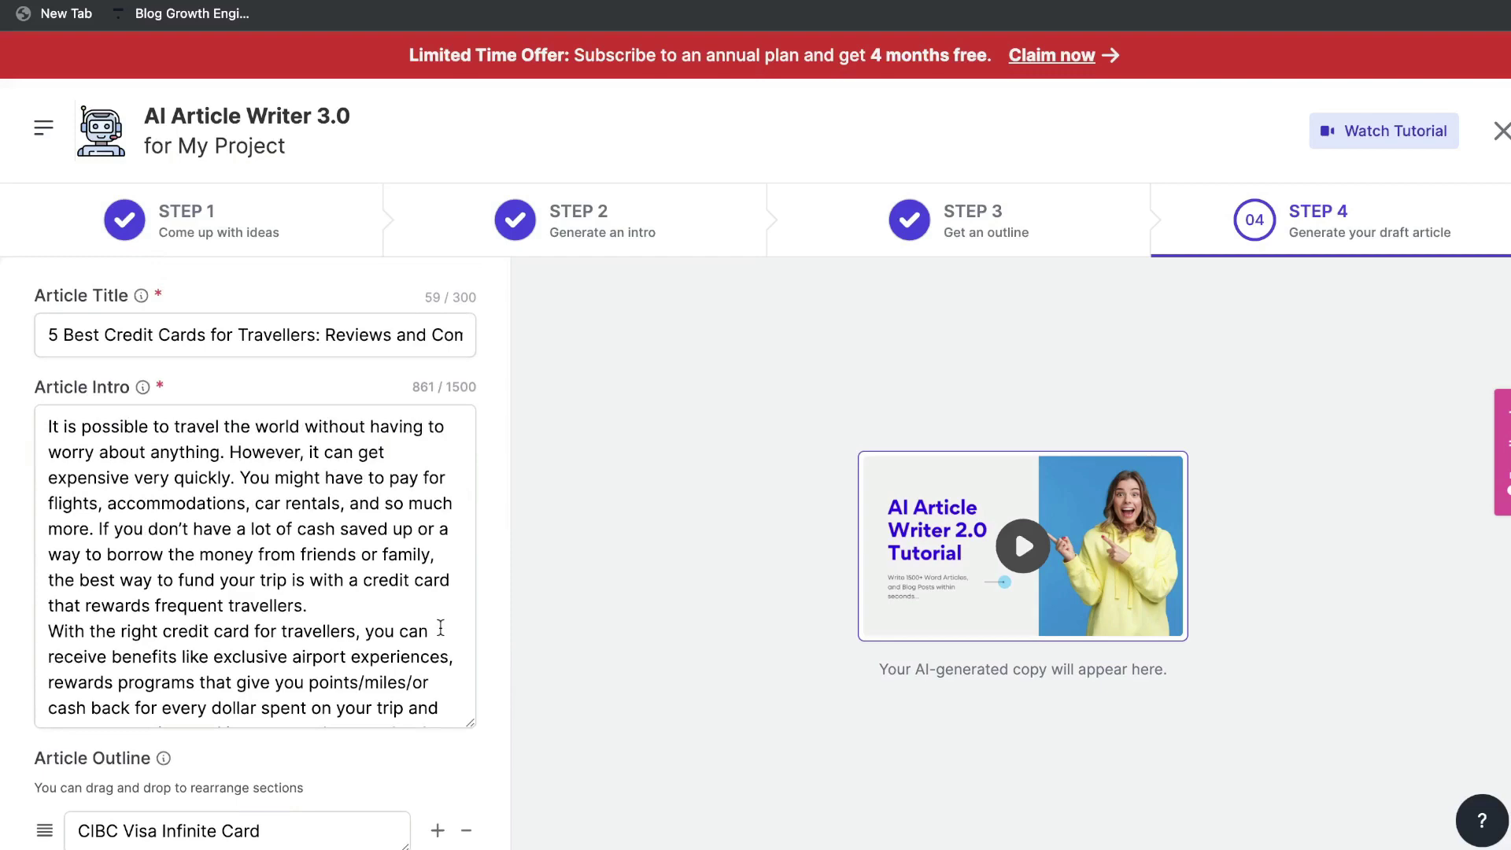
scroll(441, 627, "down", 5)
scroll(413, 768, "down", 10)
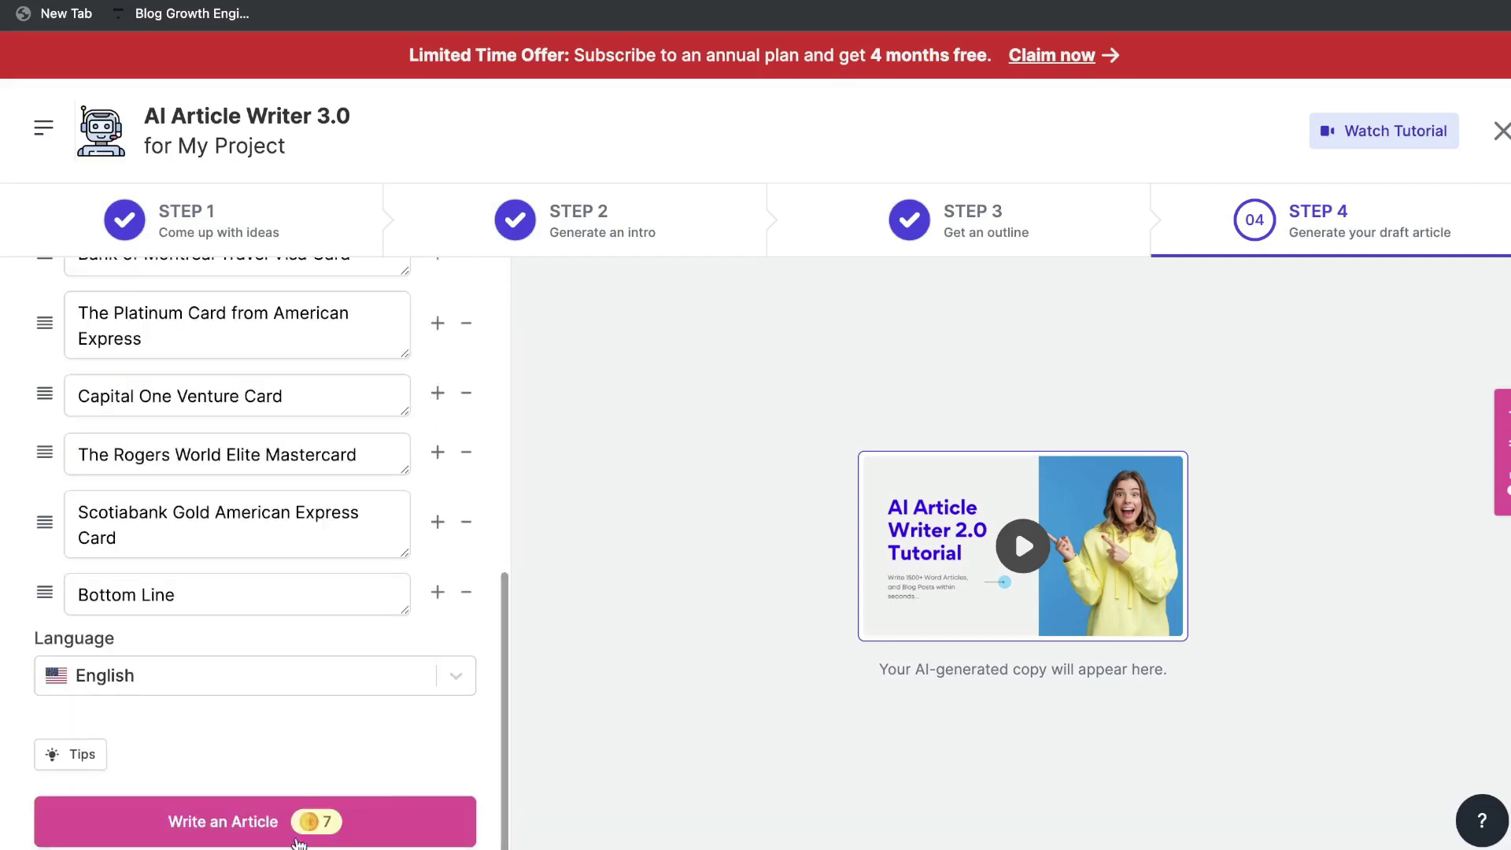
scroll(375, 692, "up", 5)
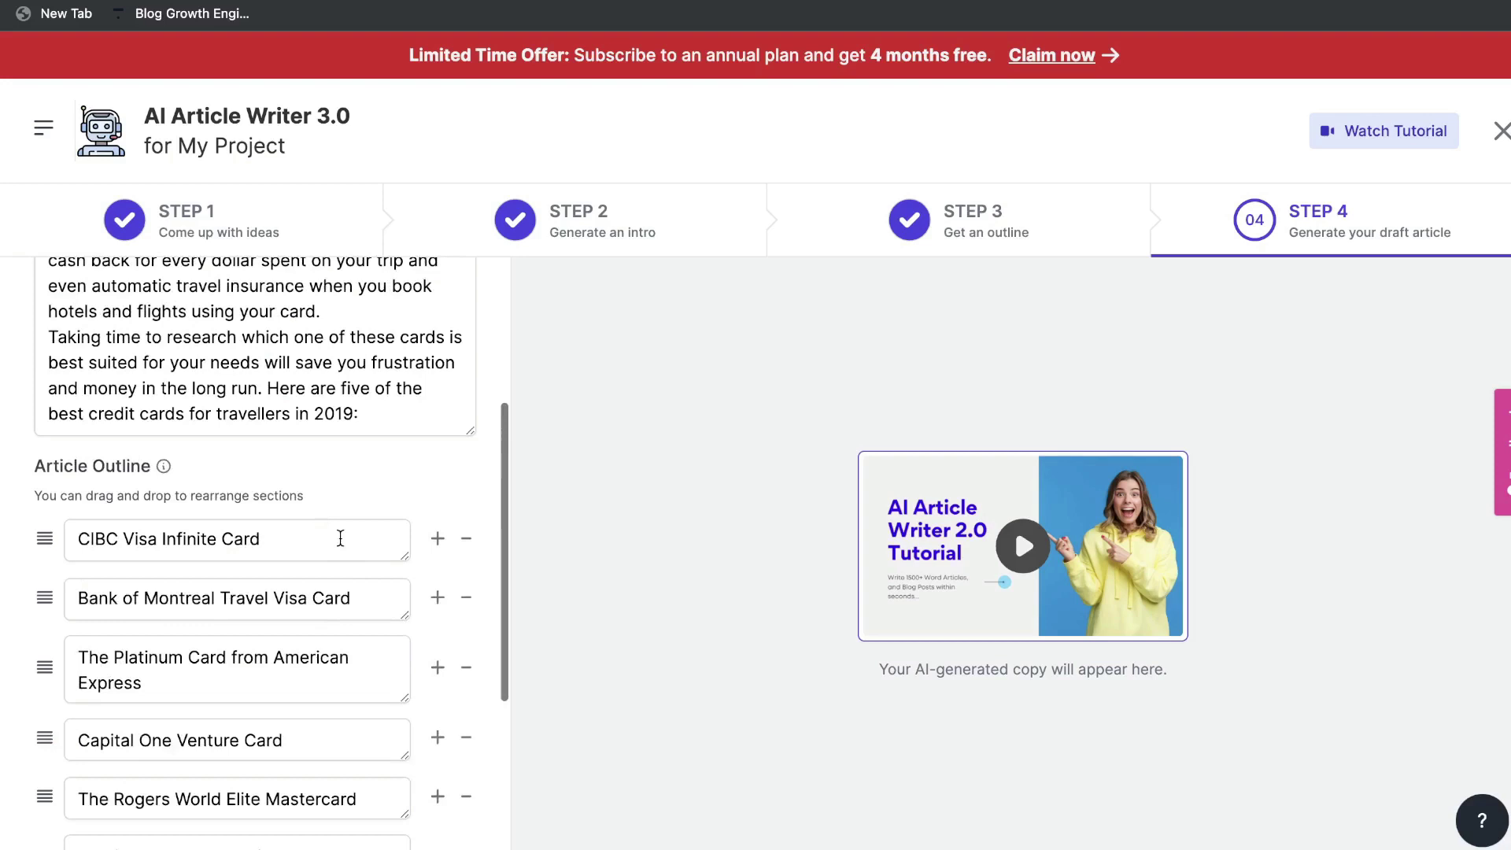
scroll(236, 581, "down", 1)
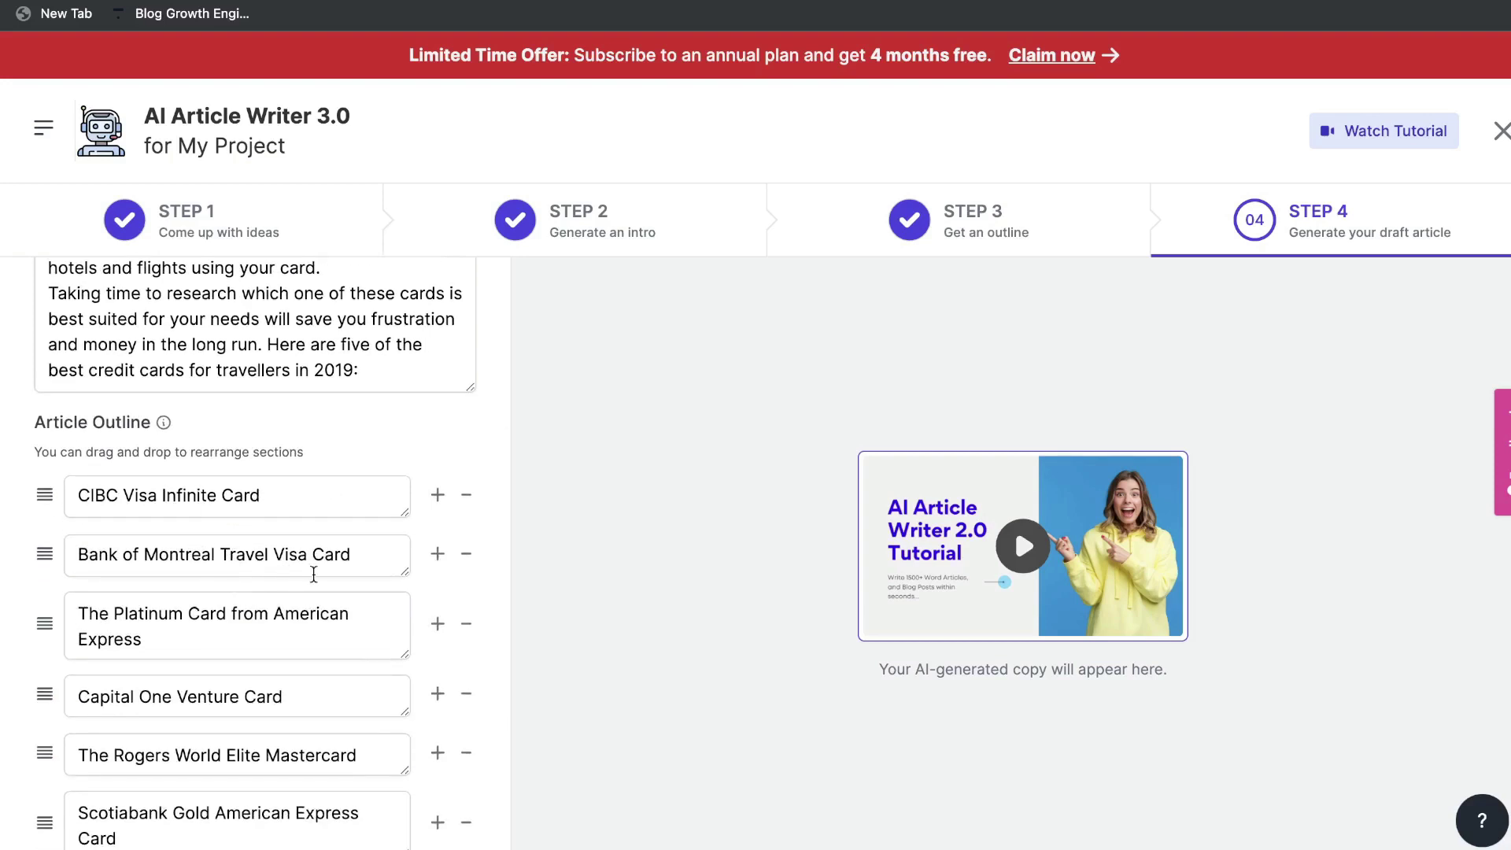
scroll(392, 501, "down", 4)
Step: Generate the full step-4 article draft from the outline
left_click(322, 821)
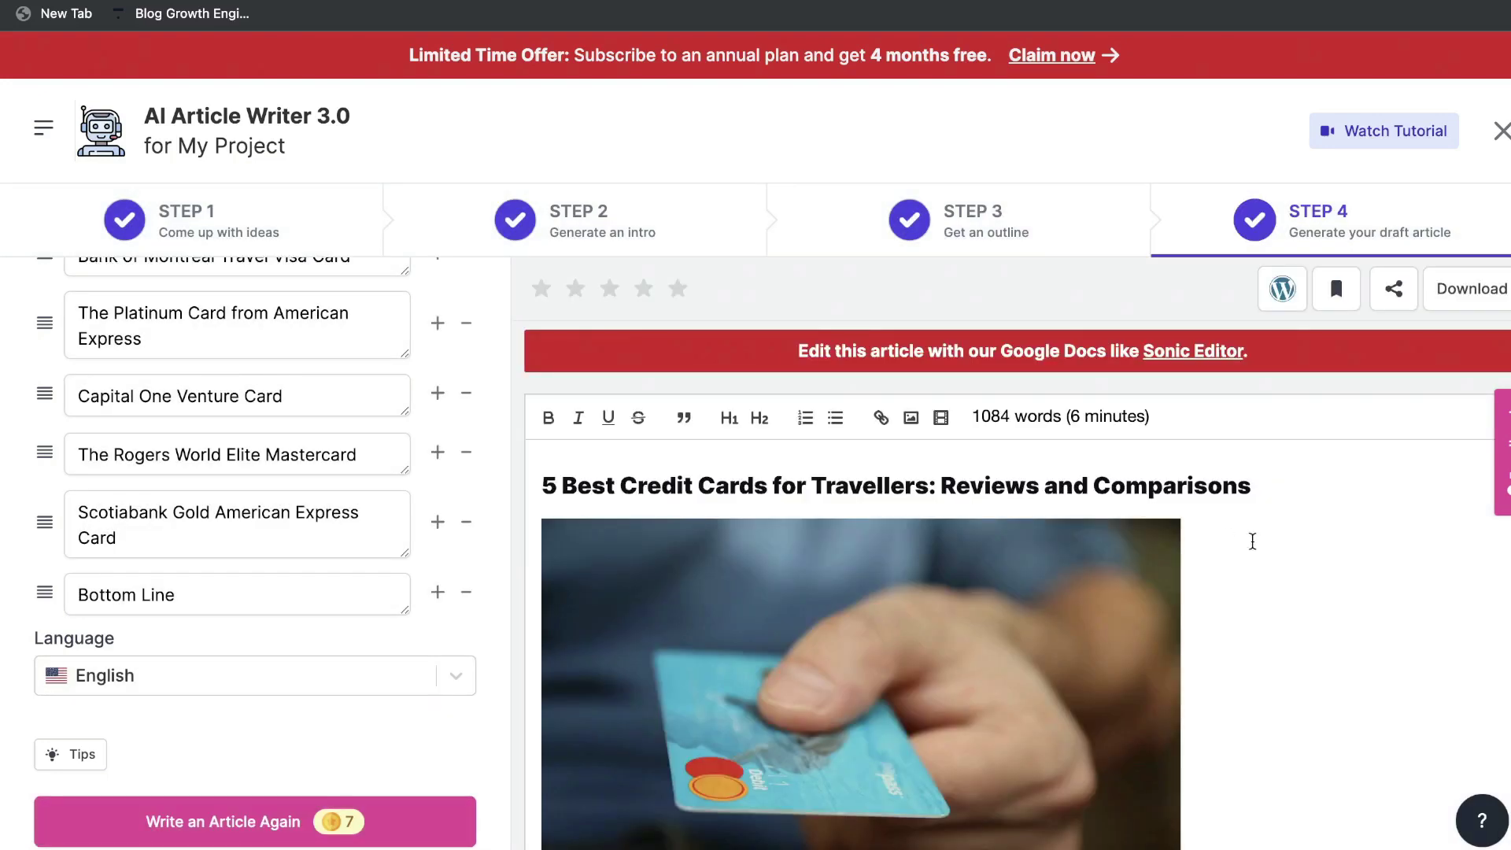
scroll(1290, 590, "down", 1)
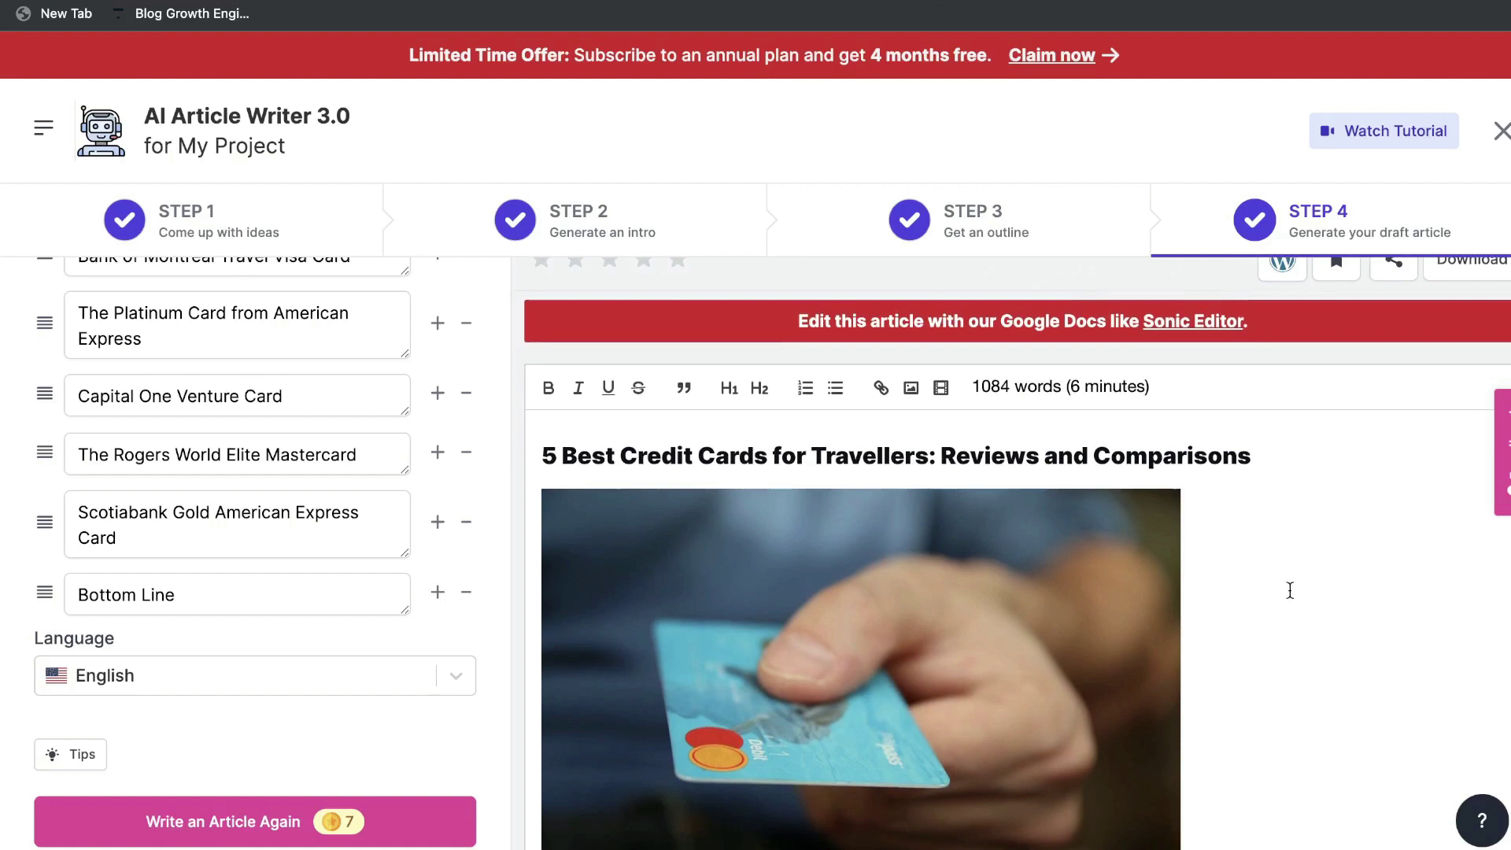
scroll(1289, 590, "down", 1)
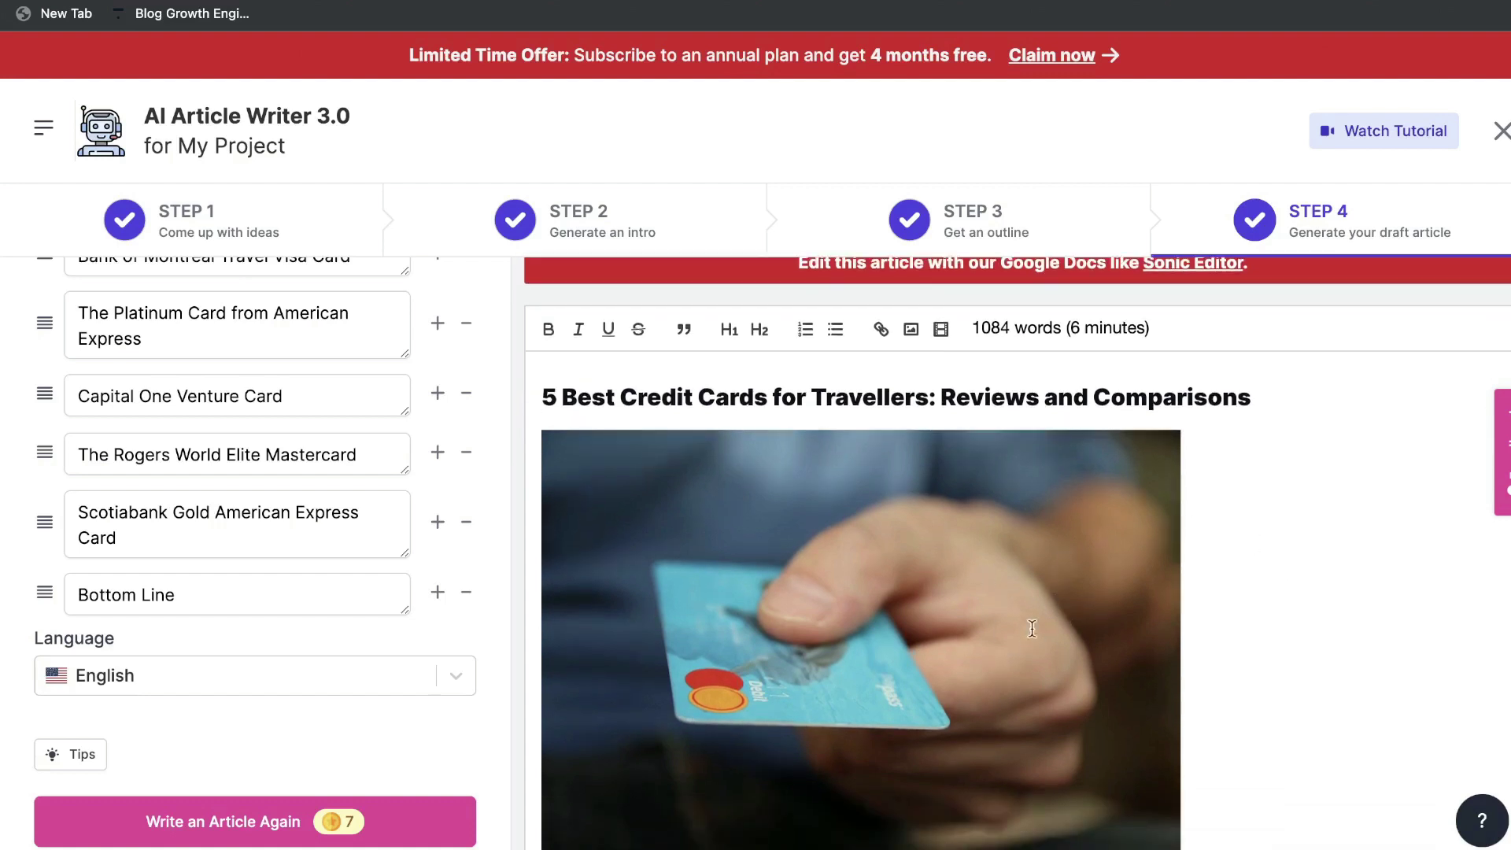
scroll(1272, 582, "down", 1)
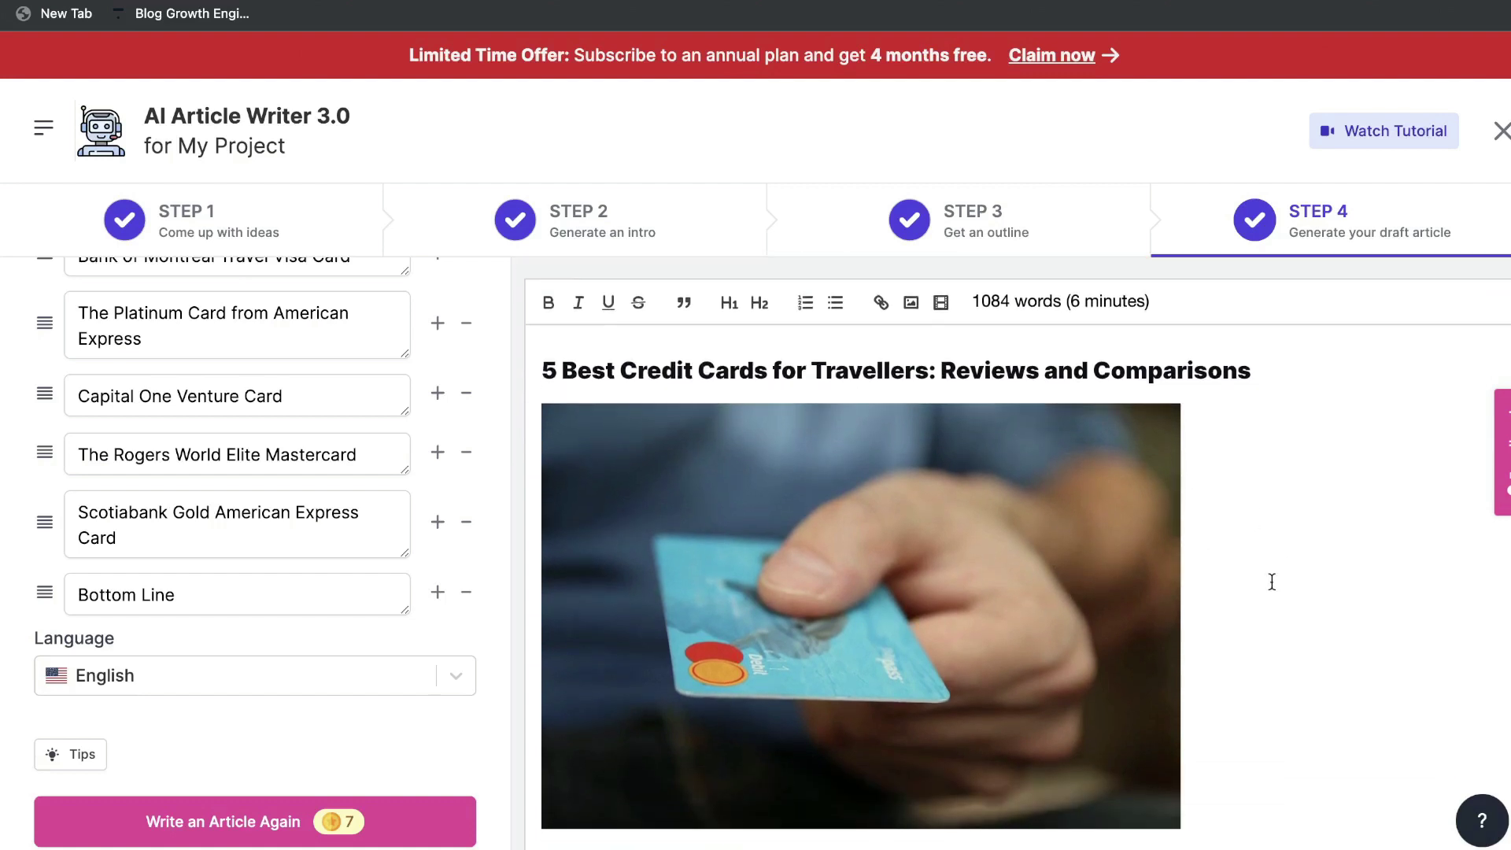
scroll(826, 742, "down", 1)
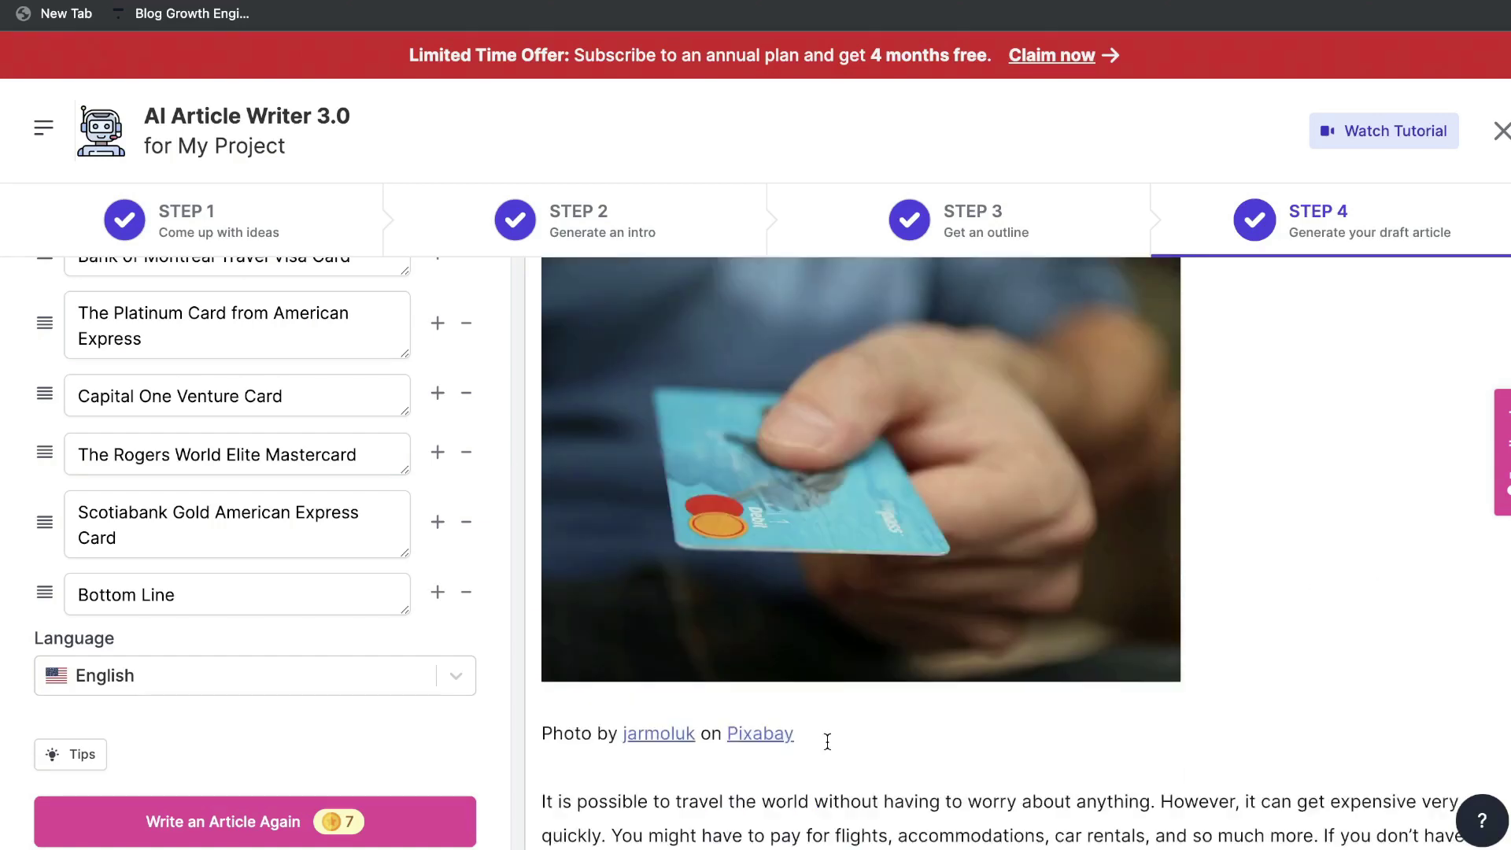
Step: Review the photo caption and intro down to the CIBC Visa Infinite Card paragraph
left_click_drag(795, 733, 551, 740)
left_click(874, 711)
scroll(1265, 520, "down", 2)
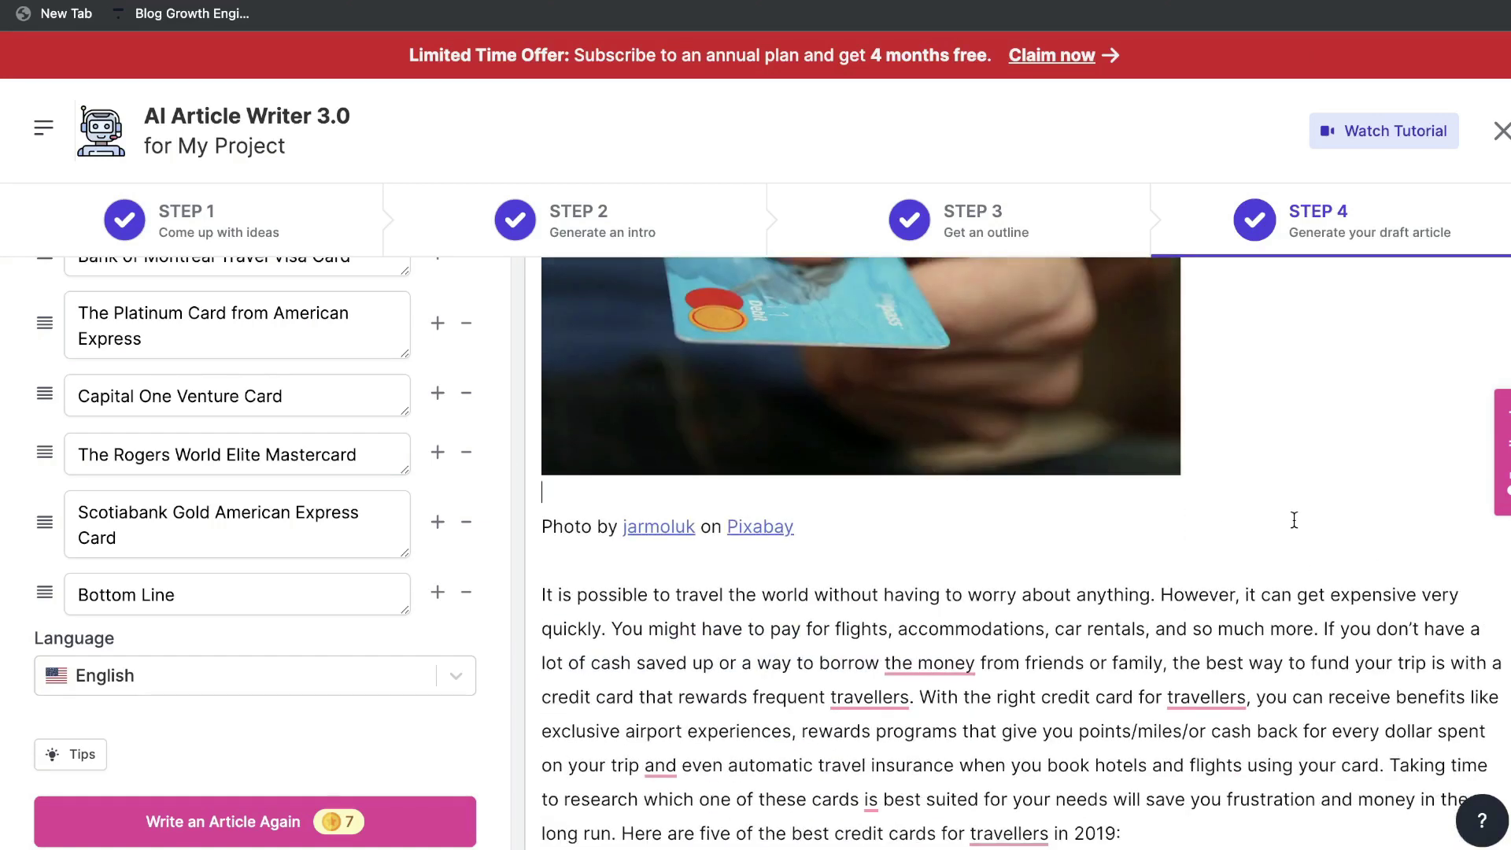
scroll(1292, 519, "down", 2)
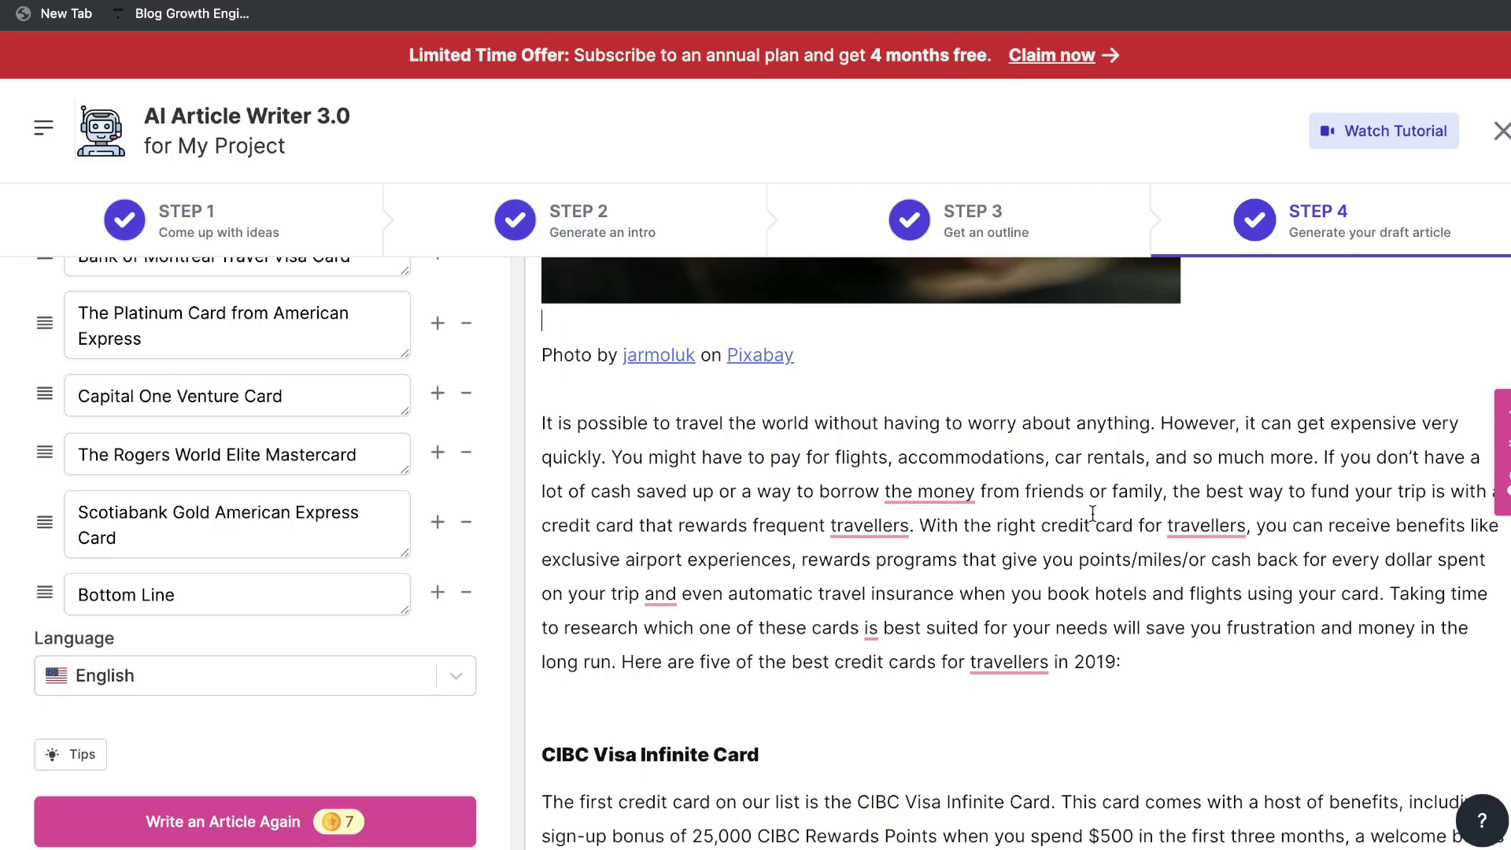
scroll(1109, 541, "down", 1)
scroll(1099, 543, "down", 2)
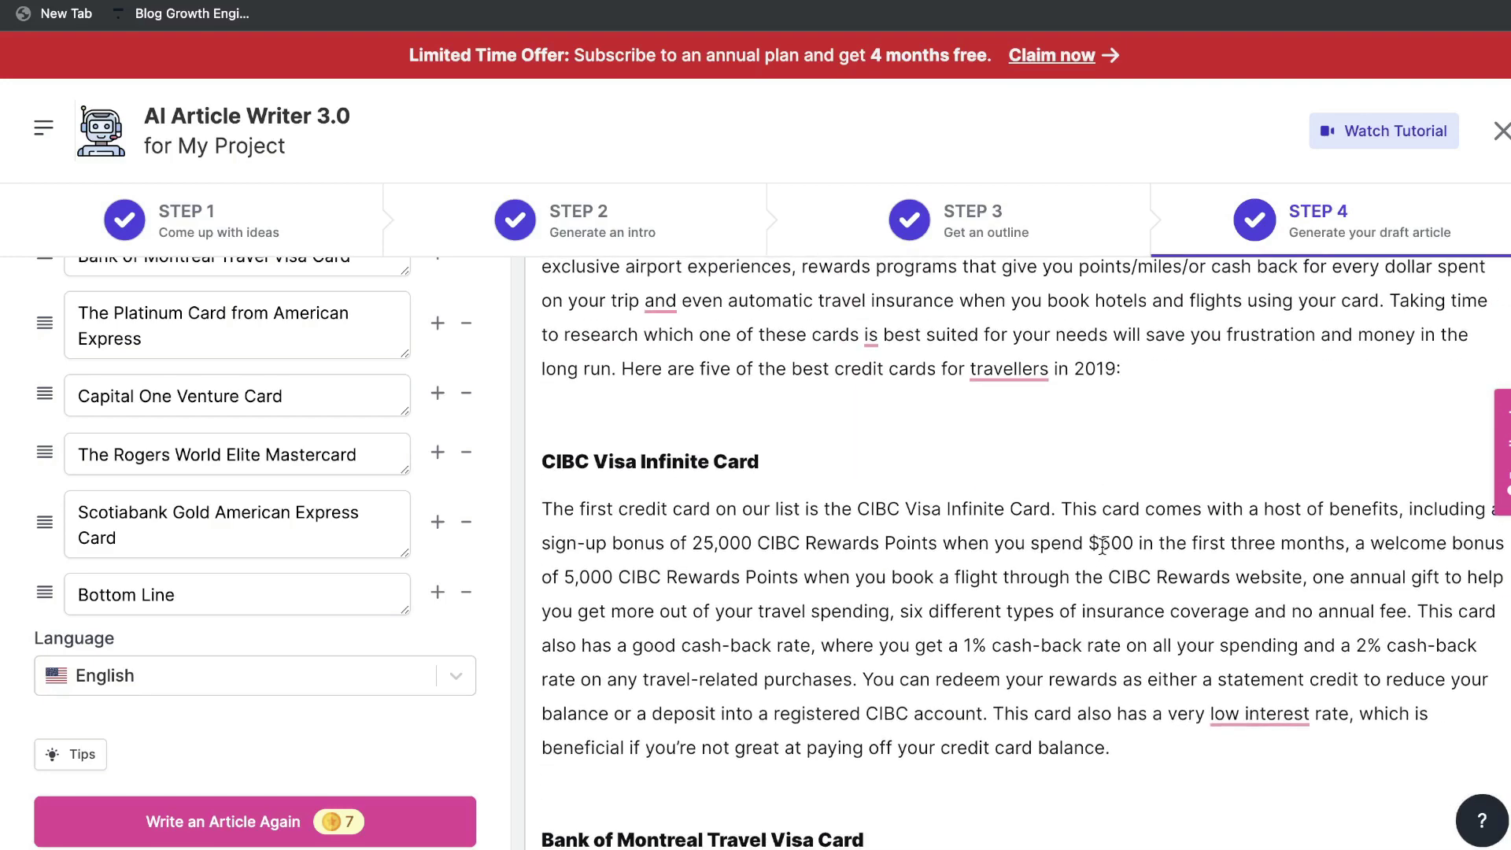
scroll(1082, 599, "down", 2)
scroll(981, 573, "down", 1)
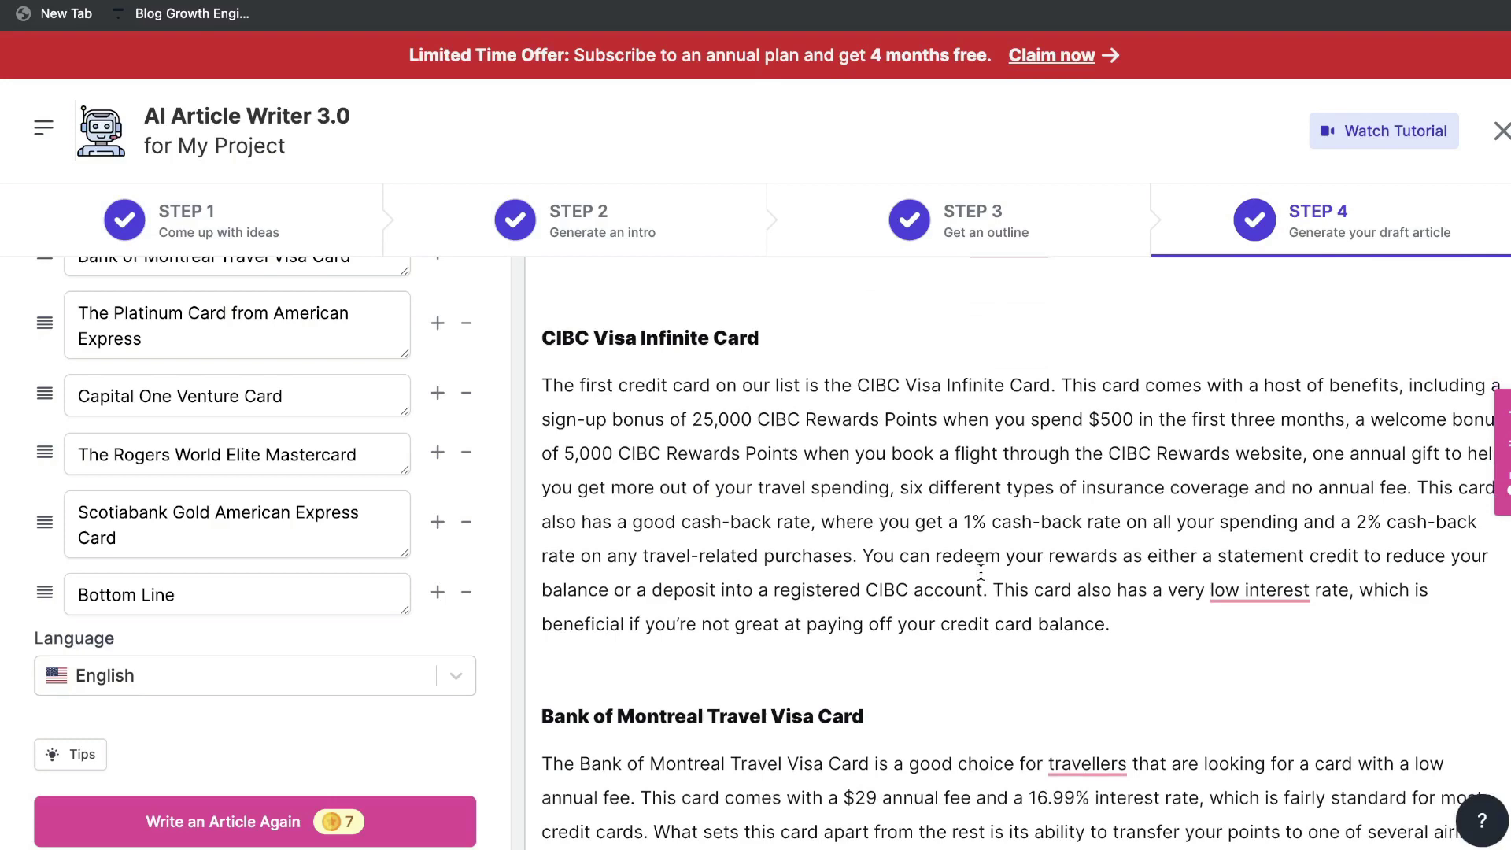
triple_click(884, 458)
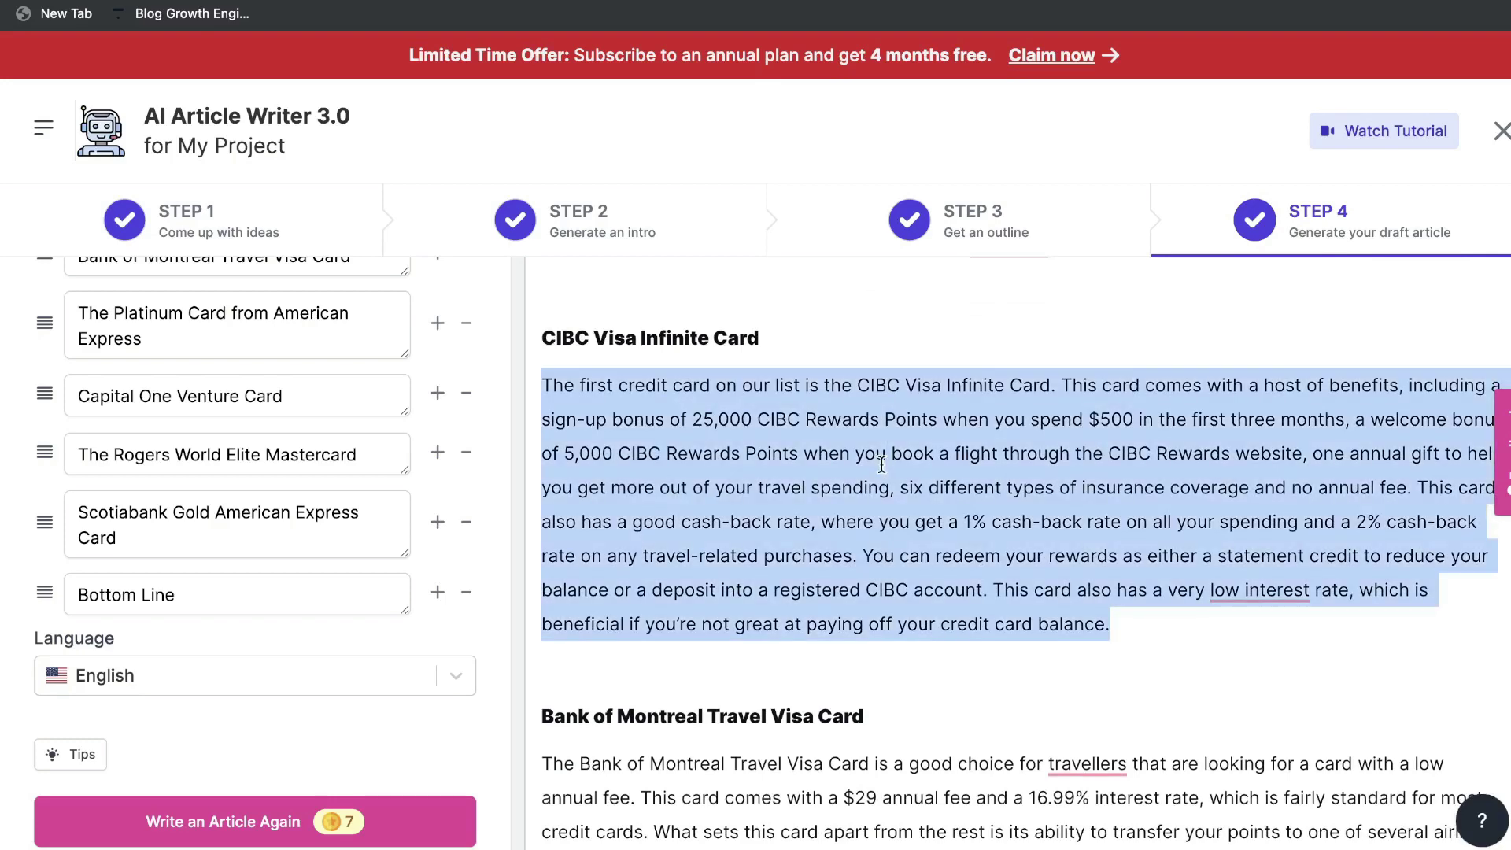
left_click(1179, 671)
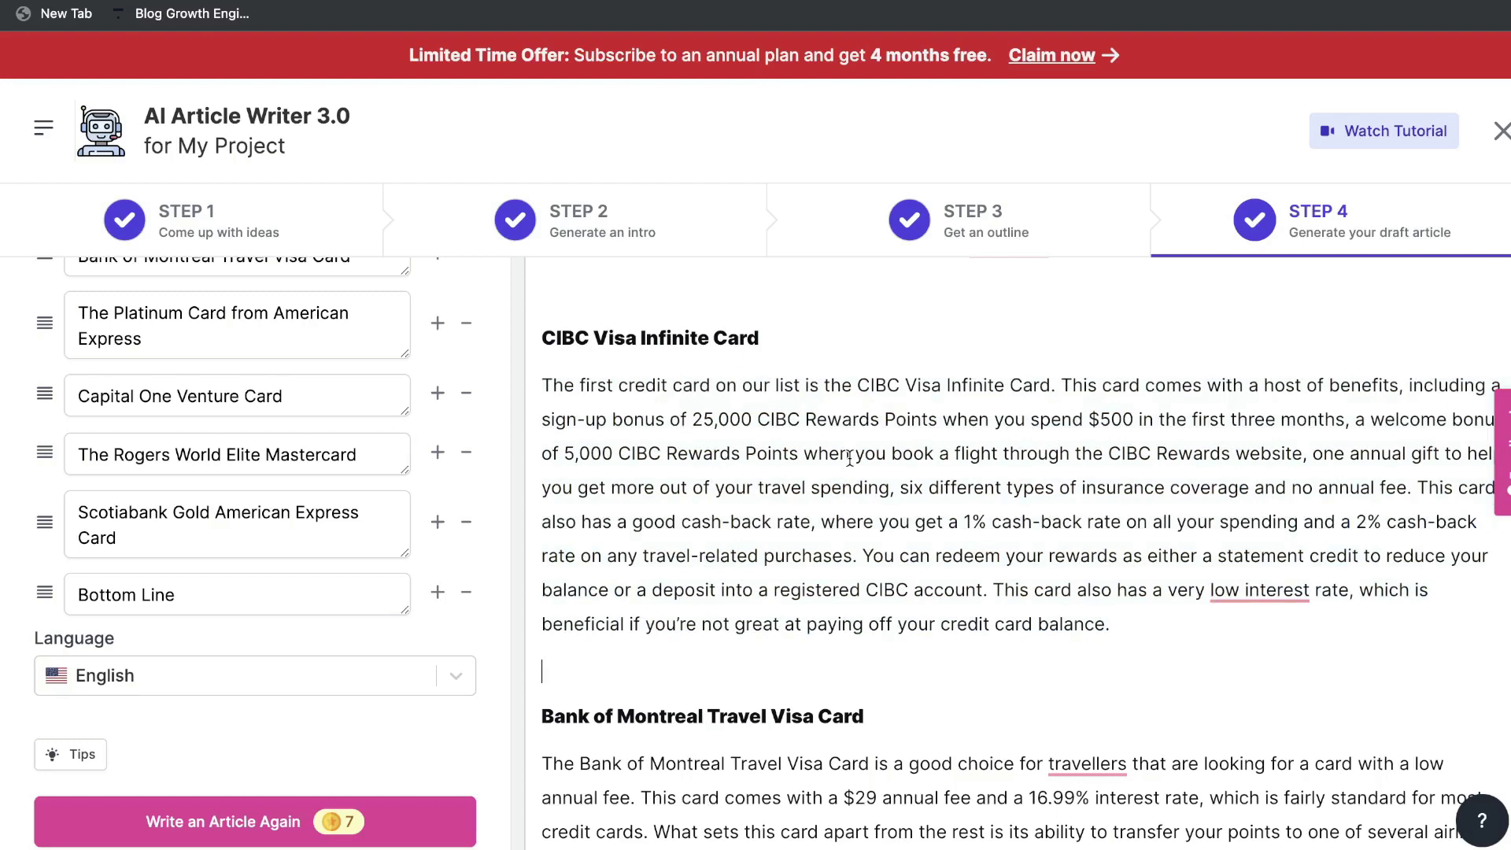
Step: Read the CIBC Visa Infinite Card section through the Platinum Card from American Express paragraph
scroll(849, 458, "down", 1)
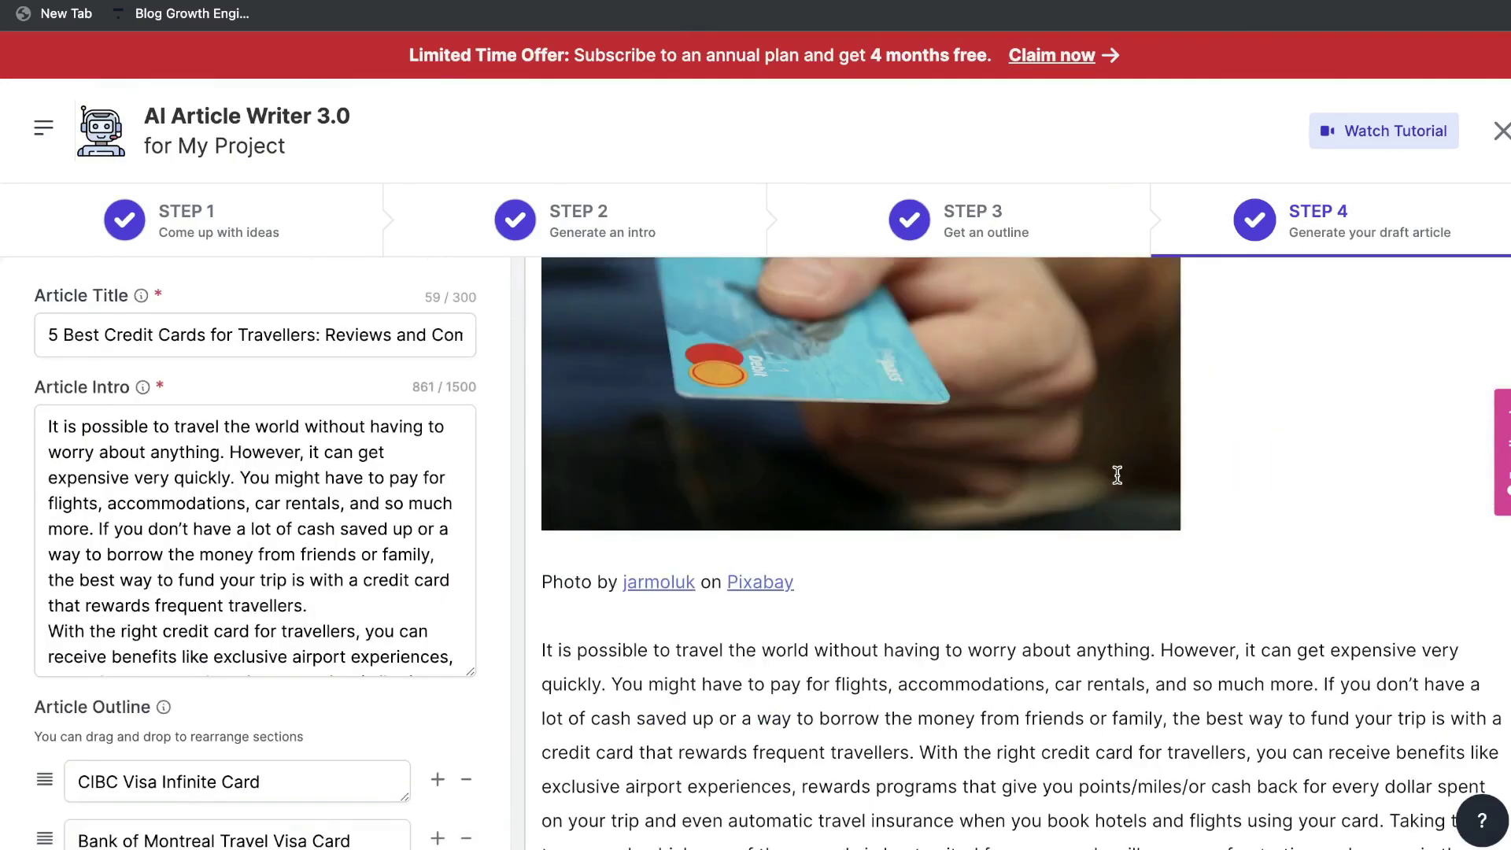
scroll(1118, 475, "down", 1)
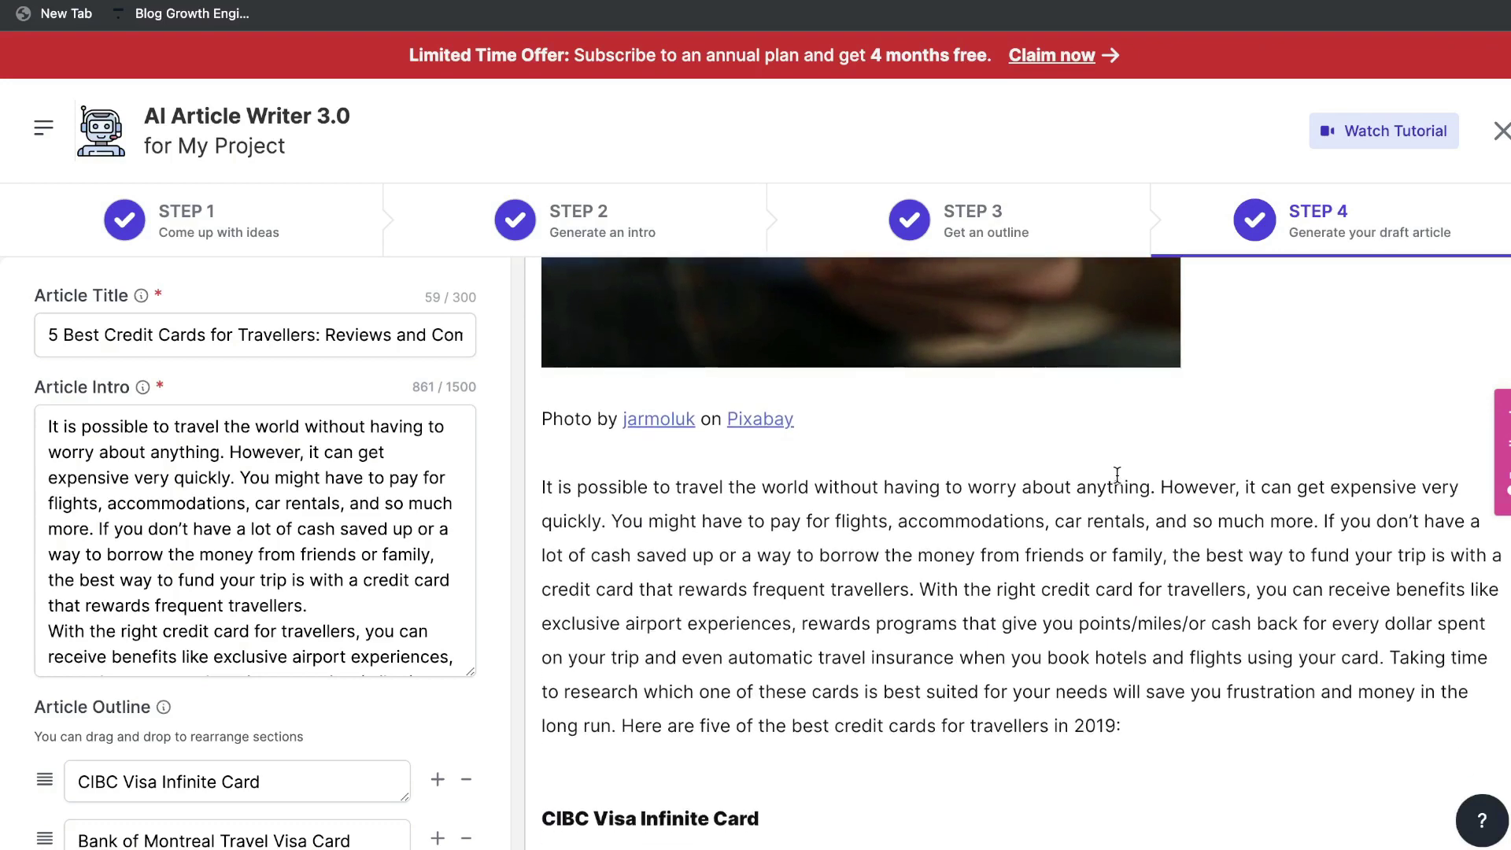
scroll(1117, 475, "down", 2)
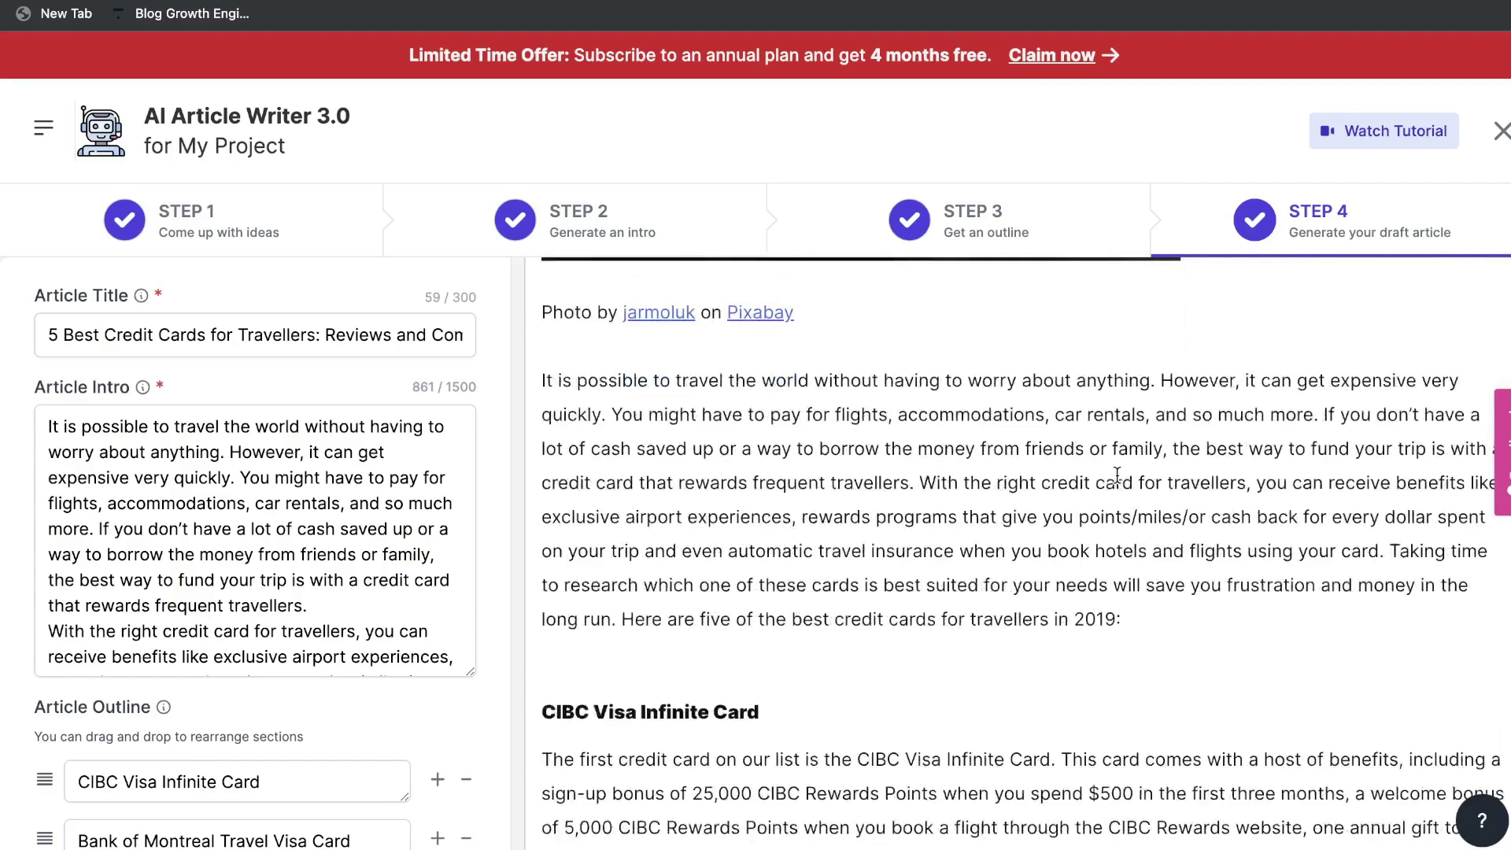
scroll(844, 422, "down", 3)
scroll(767, 432, "down", 1)
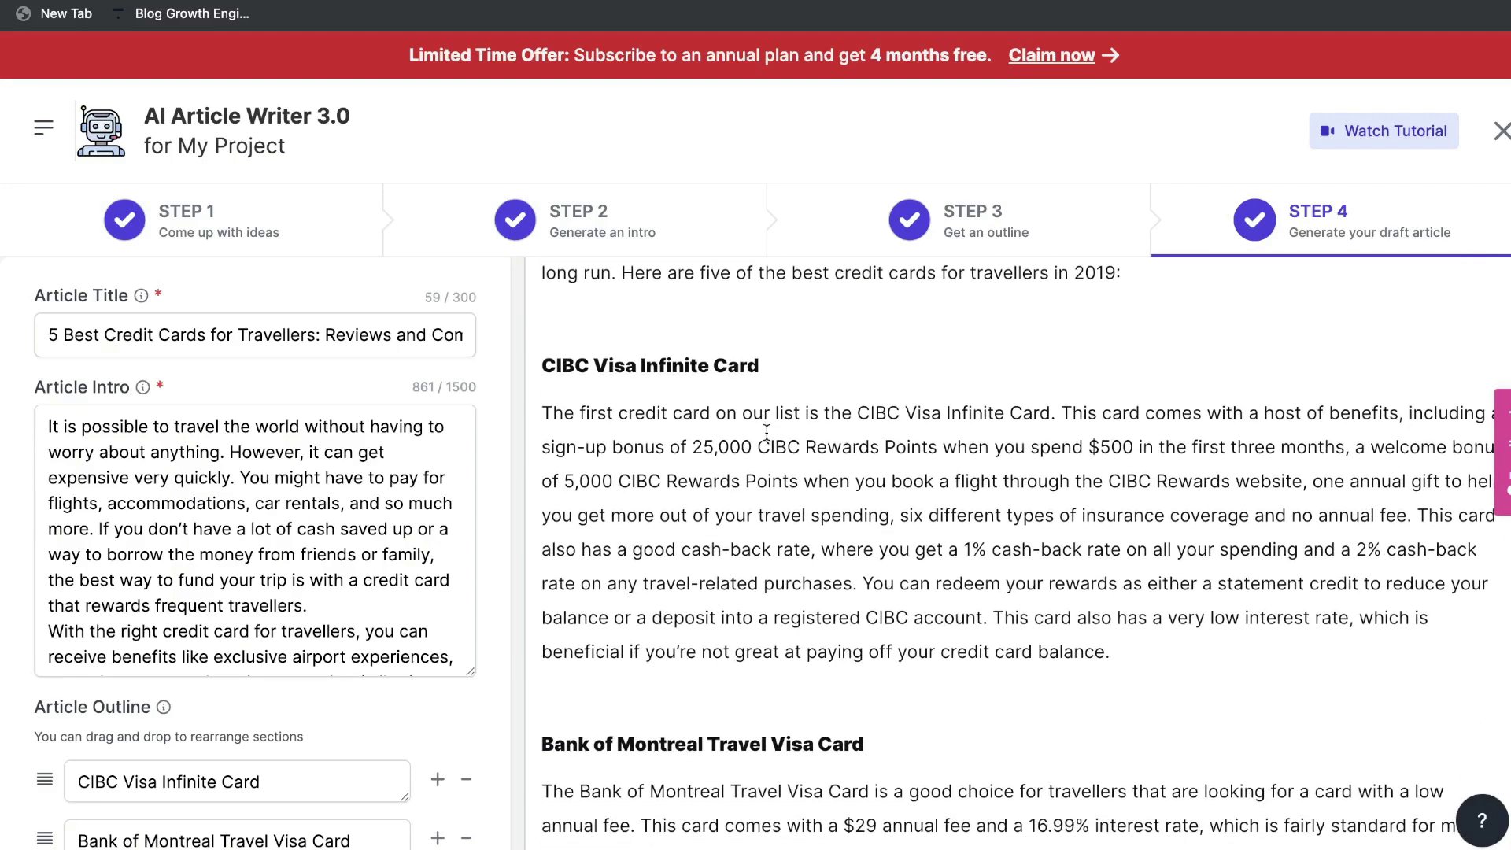
triple_click(647, 365)
scroll(703, 452, "down", 3)
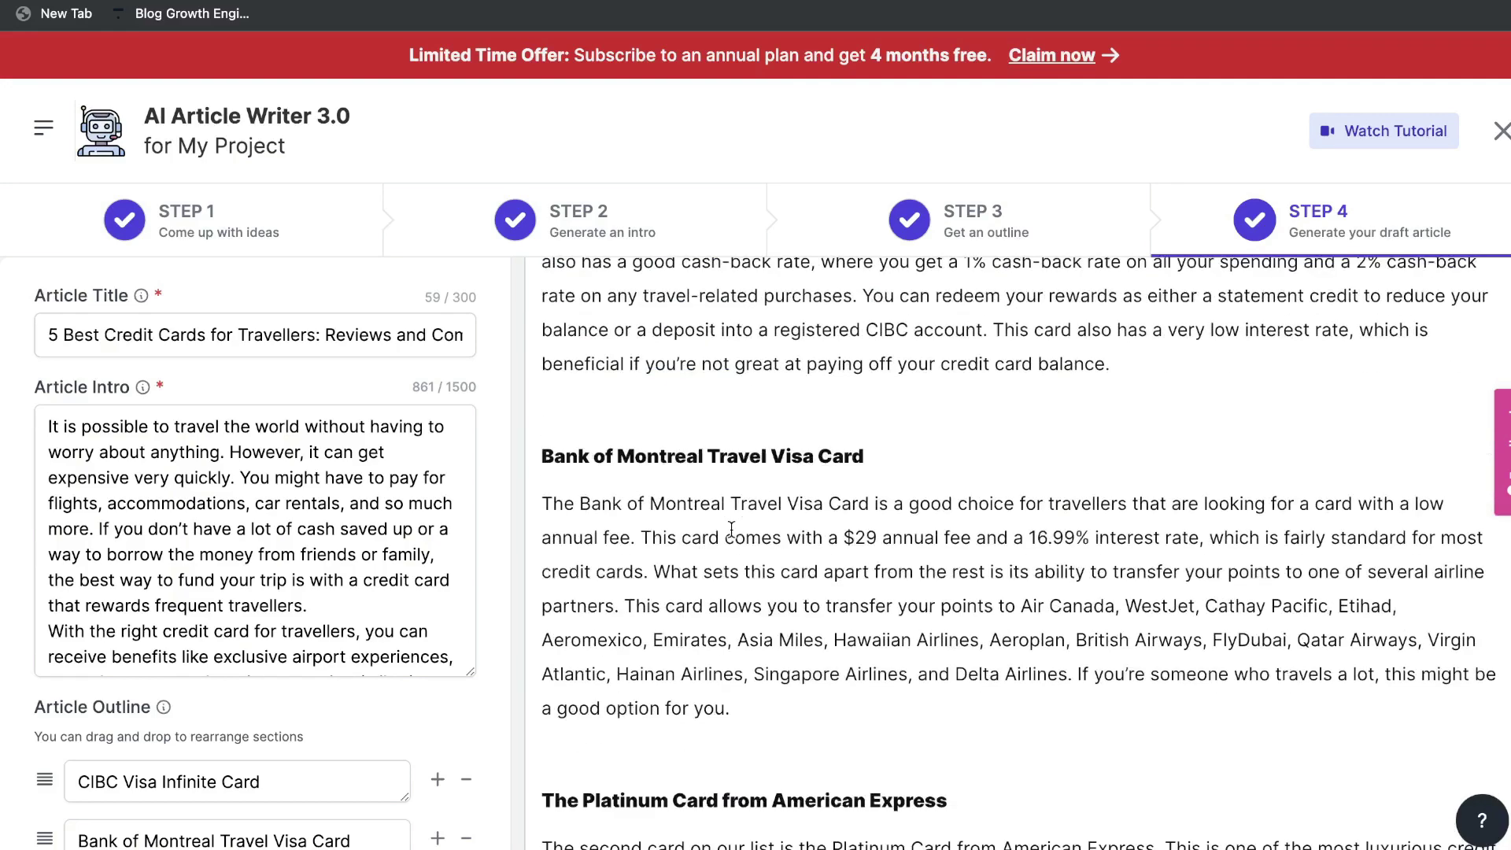
scroll(786, 582, "down", 3)
scroll(785, 582, "down", 1)
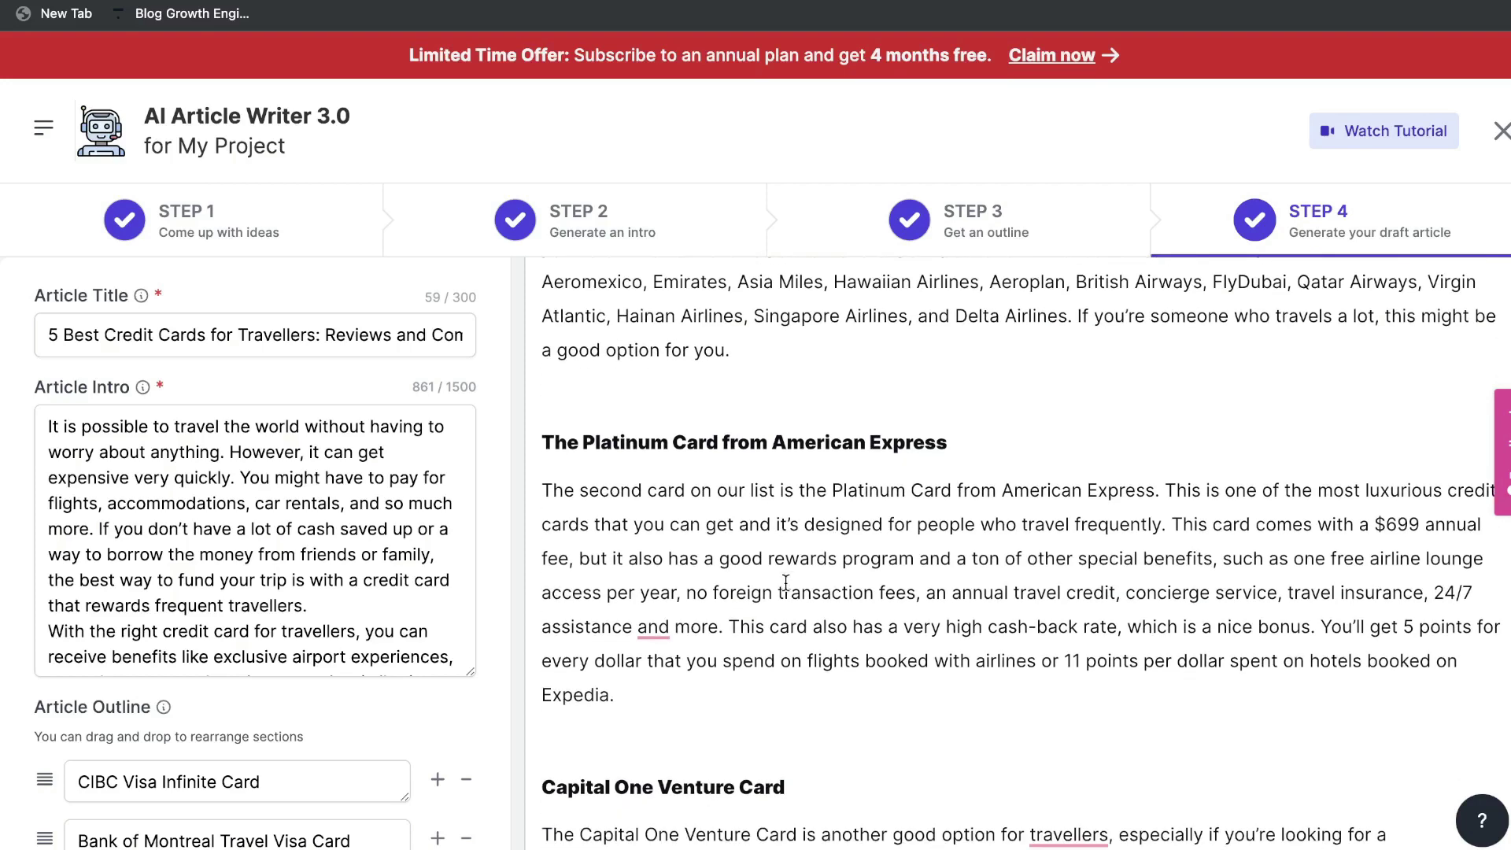
triple_click(786, 582)
Step: Continue reading past the Platinum Card review toward the Capital One Venture Card
scroll(786, 583, "down", 1)
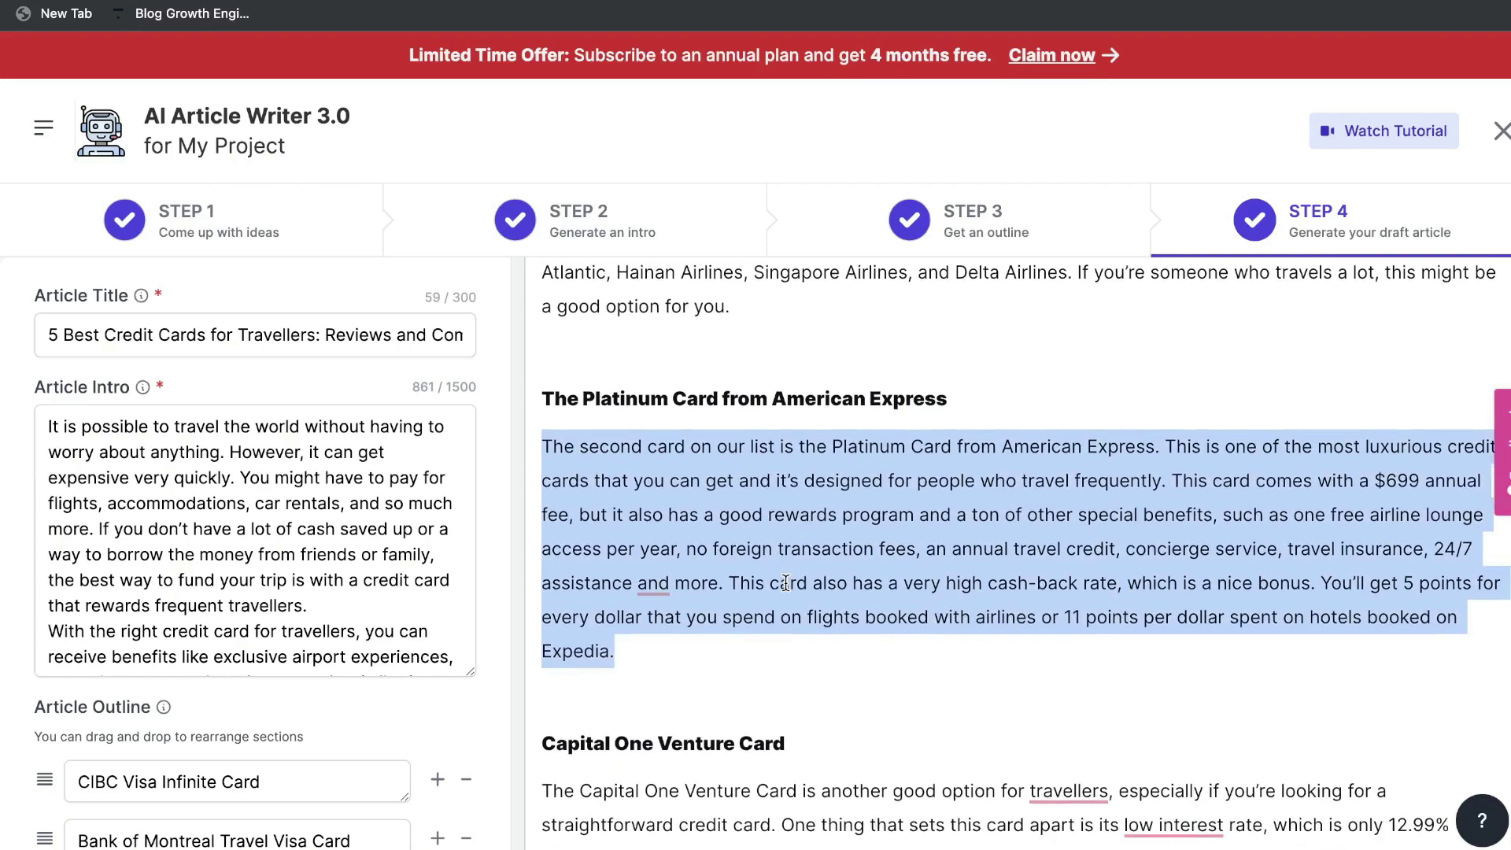
scroll(785, 582, "down", 2)
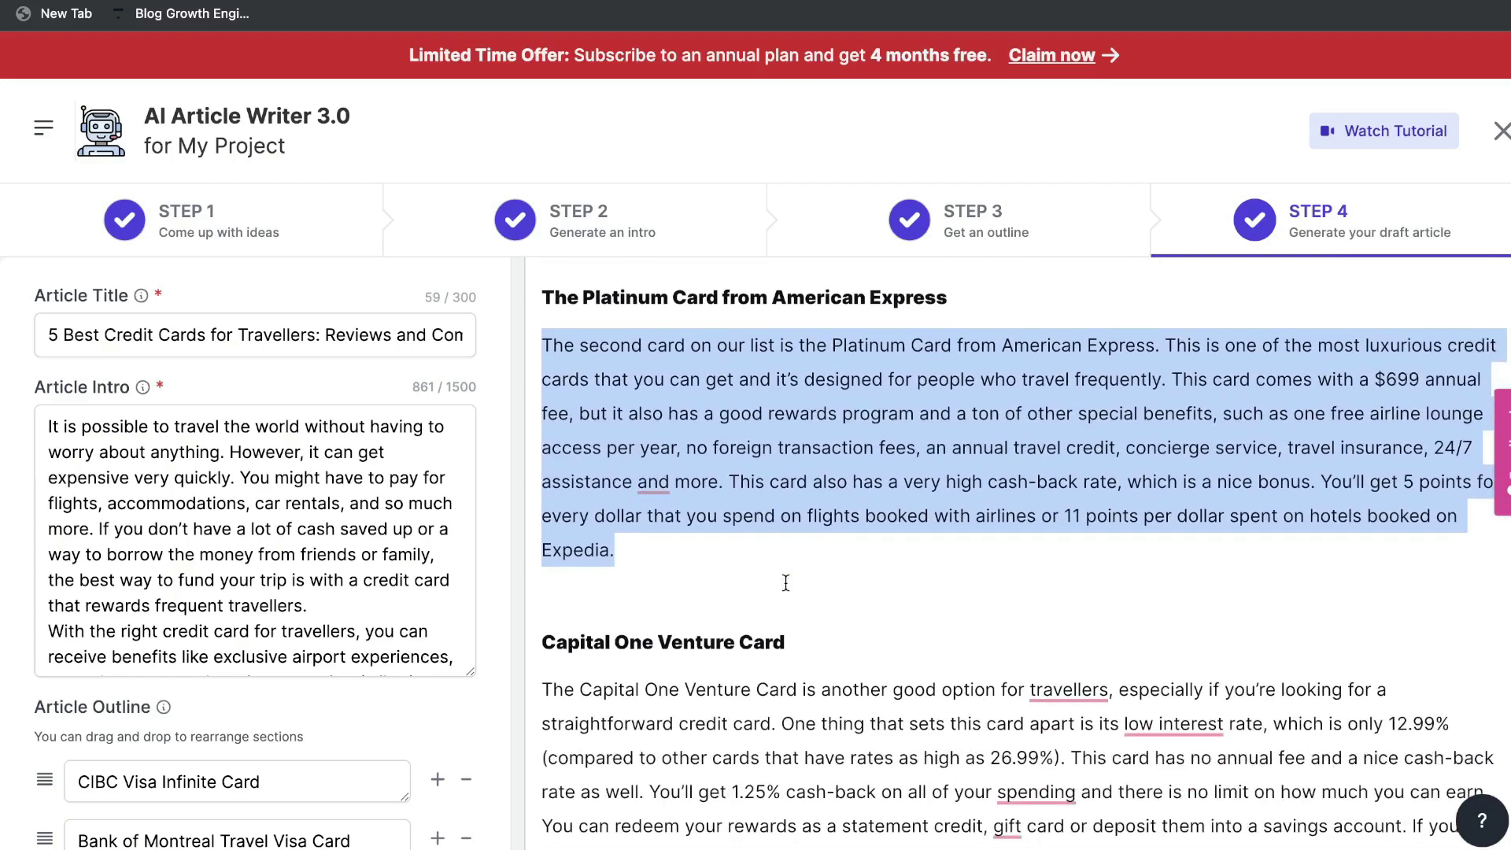
scroll(785, 583, "down", 1)
scroll(785, 582, "down", 2)
scroll(785, 582, "down", 1)
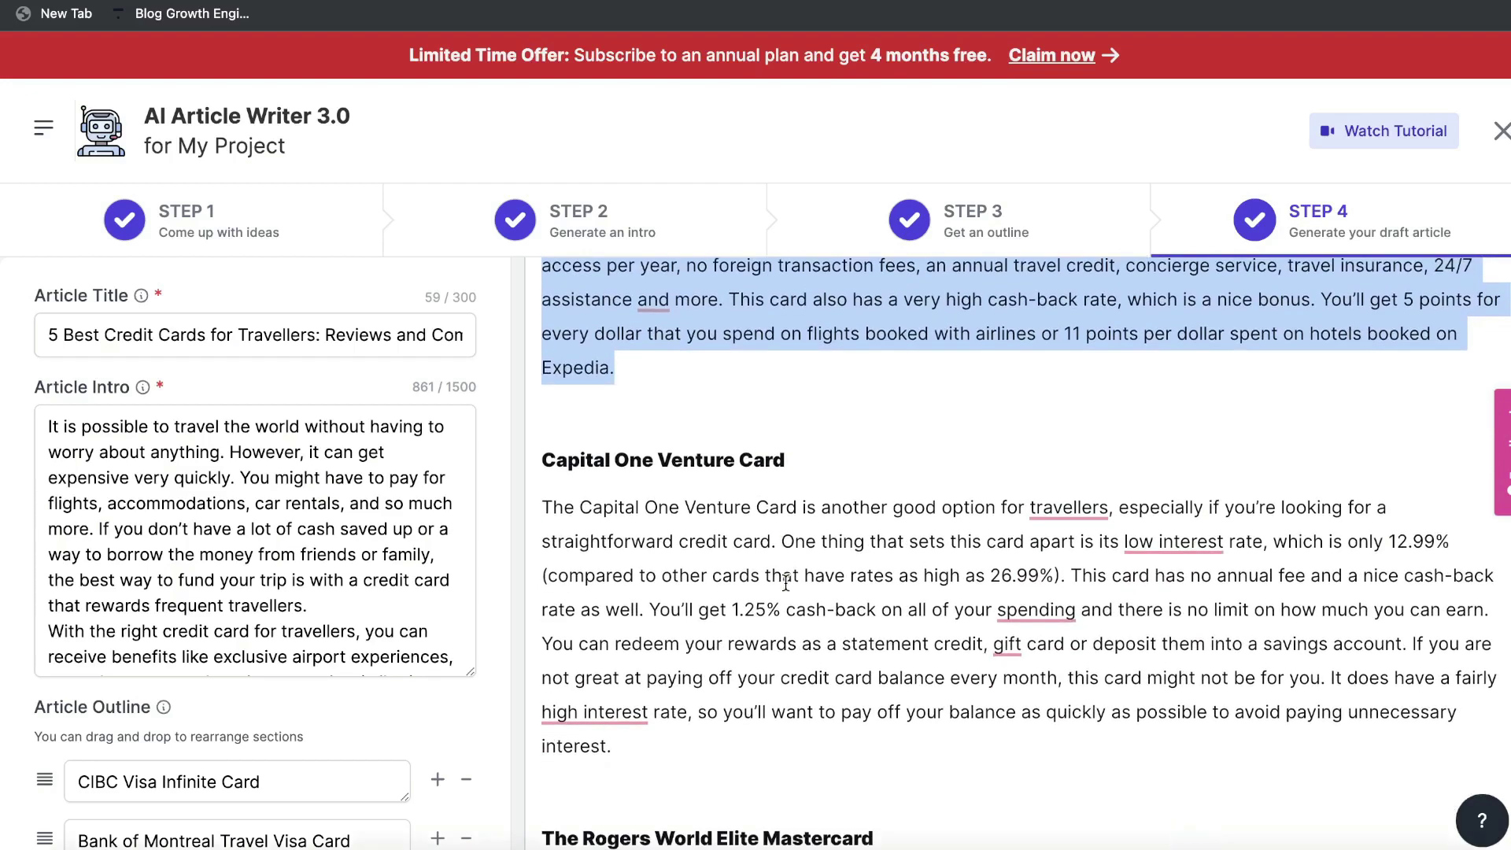
scroll(786, 582, "down", 1)
scroll(785, 583, "down", 2)
scroll(785, 582, "down", 3)
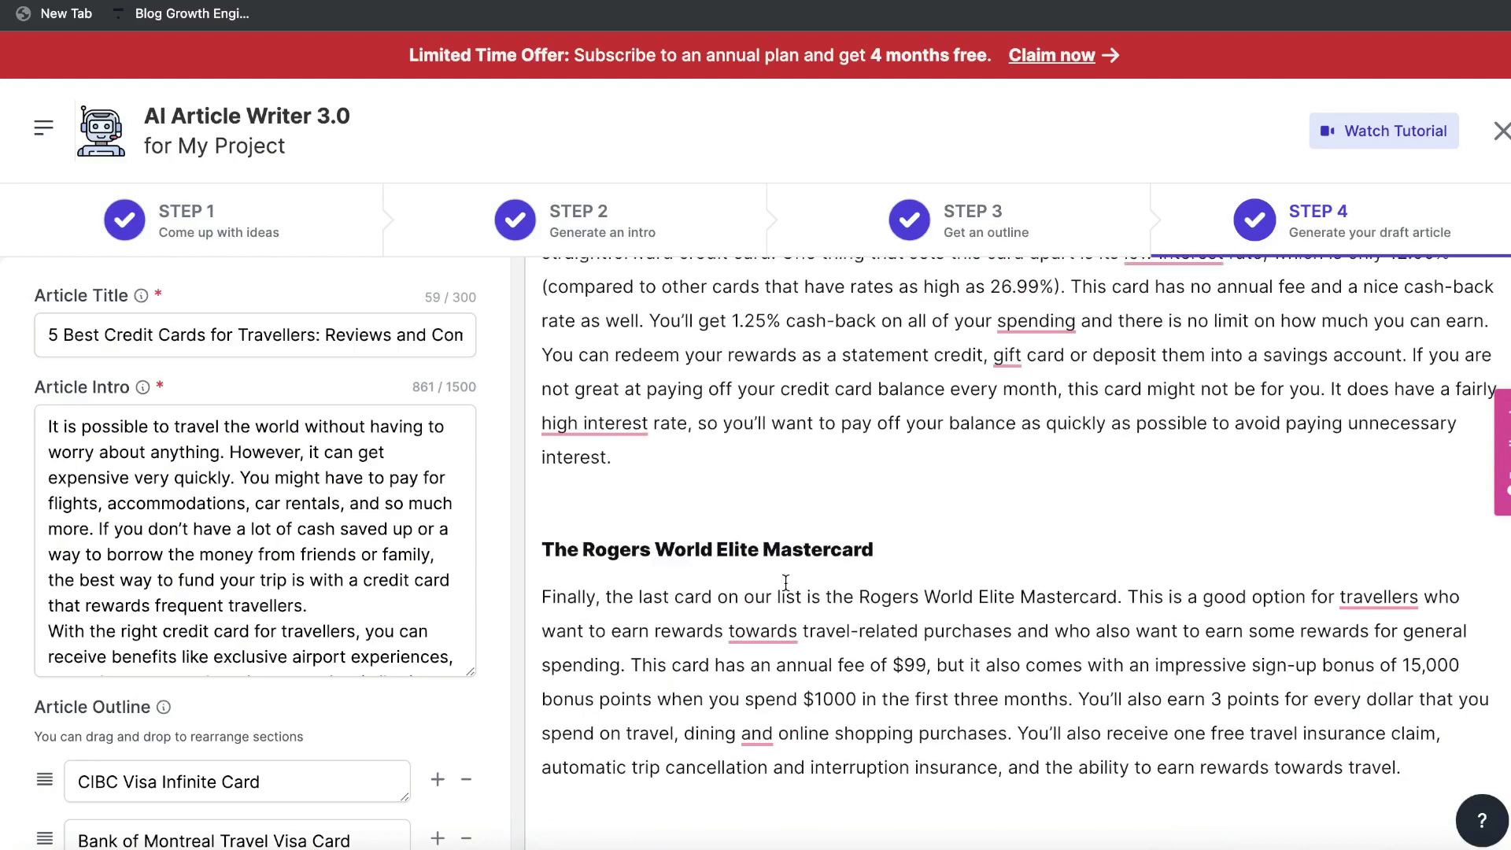
scroll(785, 583, "down", 2)
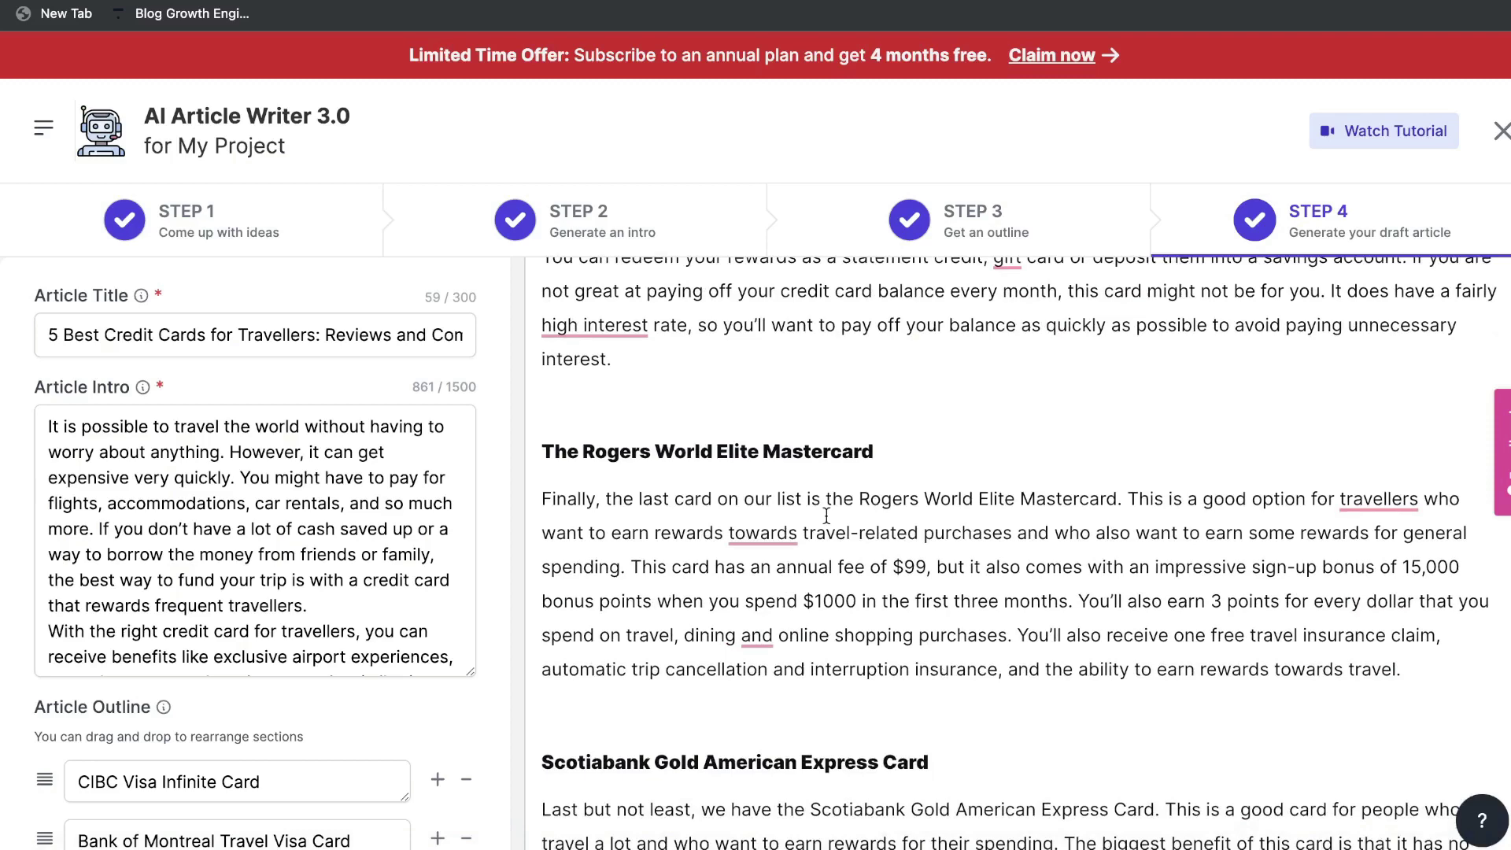
scroll(911, 506, "down", 4)
scroll(911, 506, "down", 6)
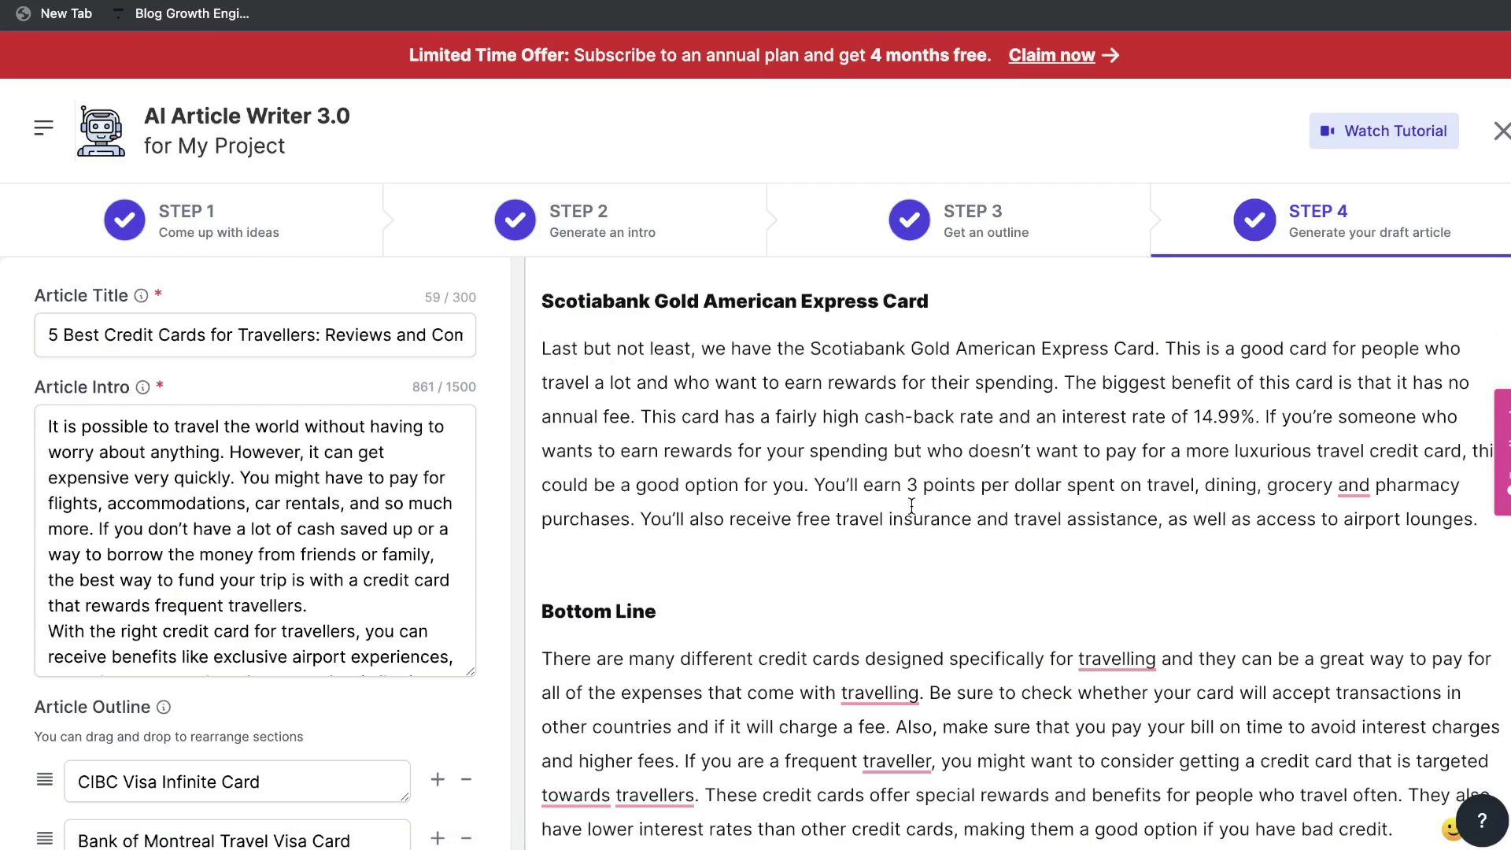
scroll(826, 501, "up", 20)
scroll(749, 496, "down", 1)
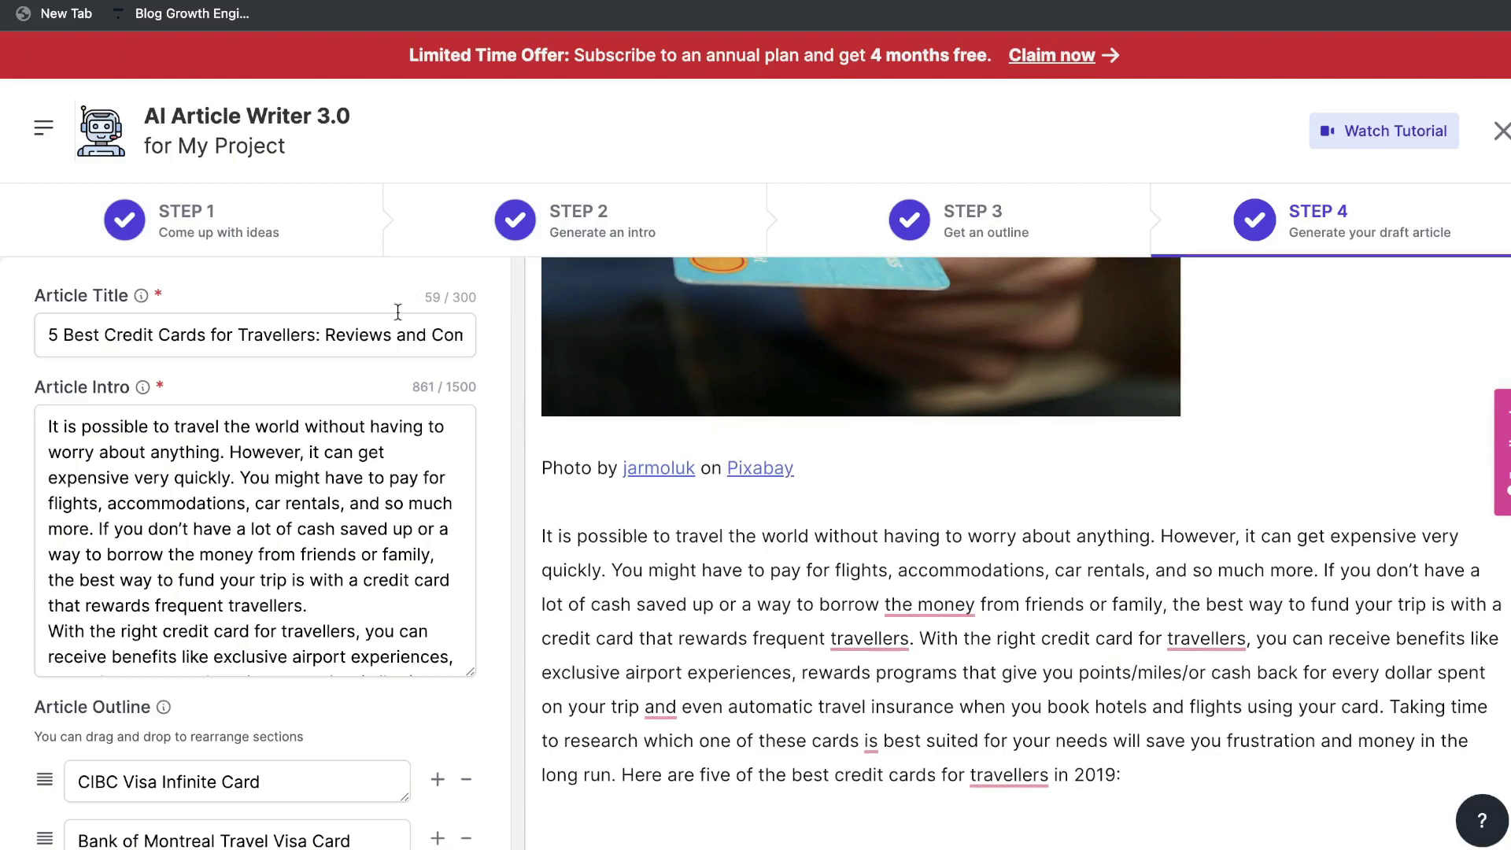
scroll(750, 518, "down", 5)
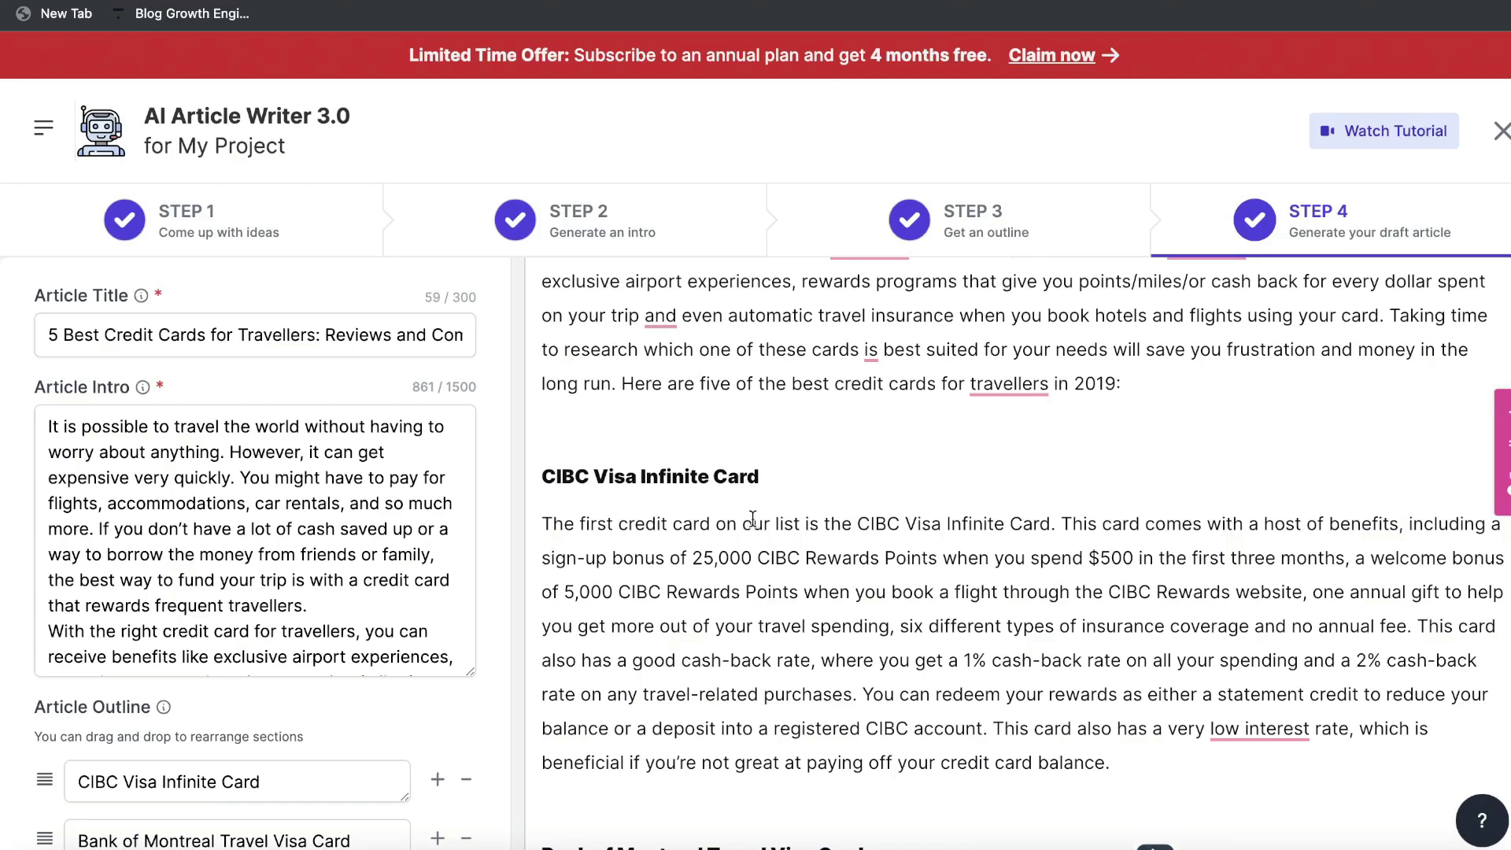
scroll(780, 504, "down", 1)
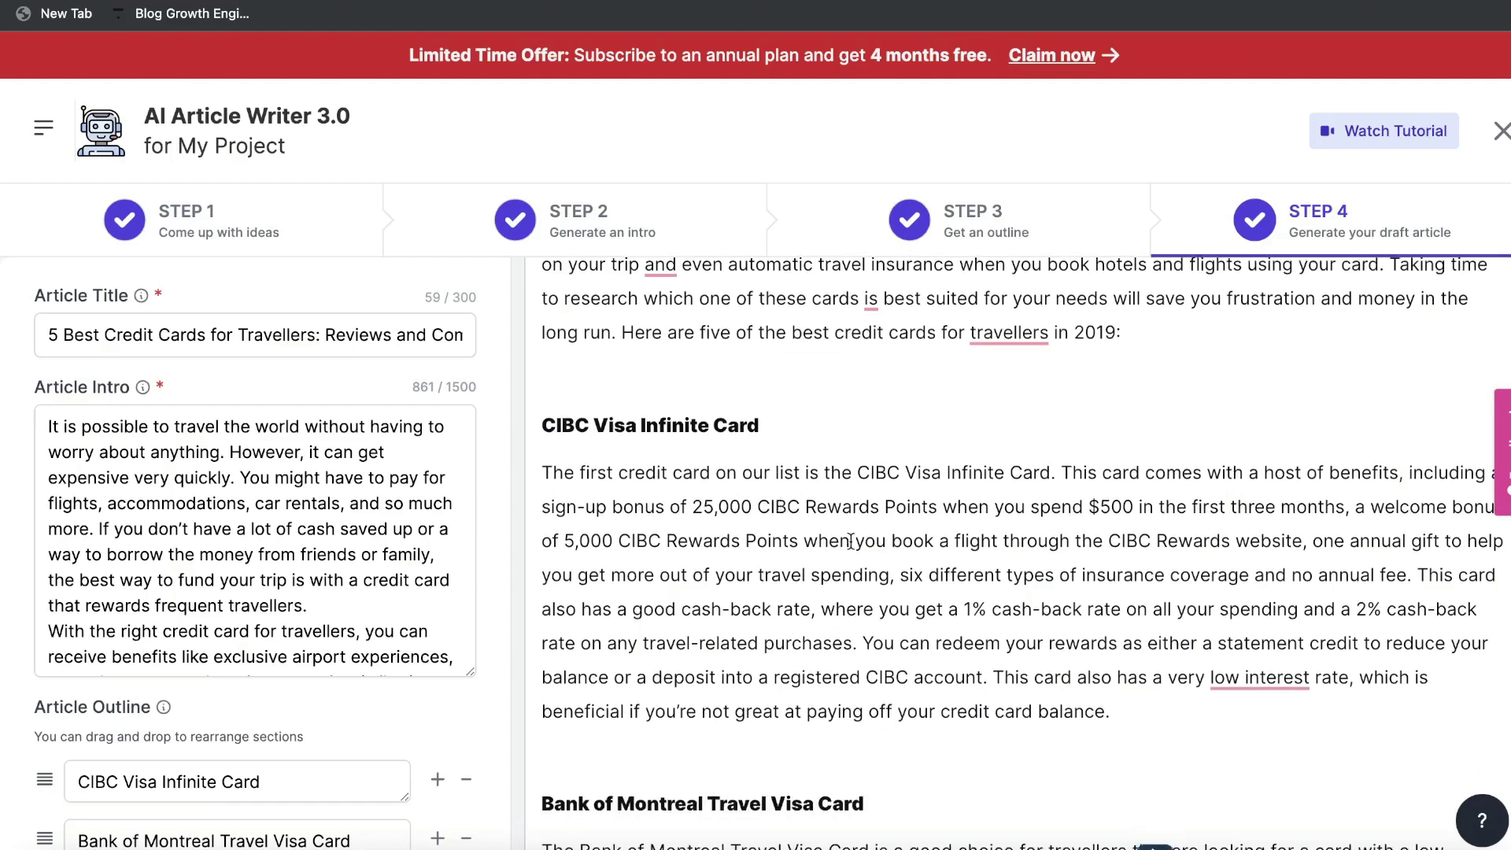
scroll(850, 541, "down", 1)
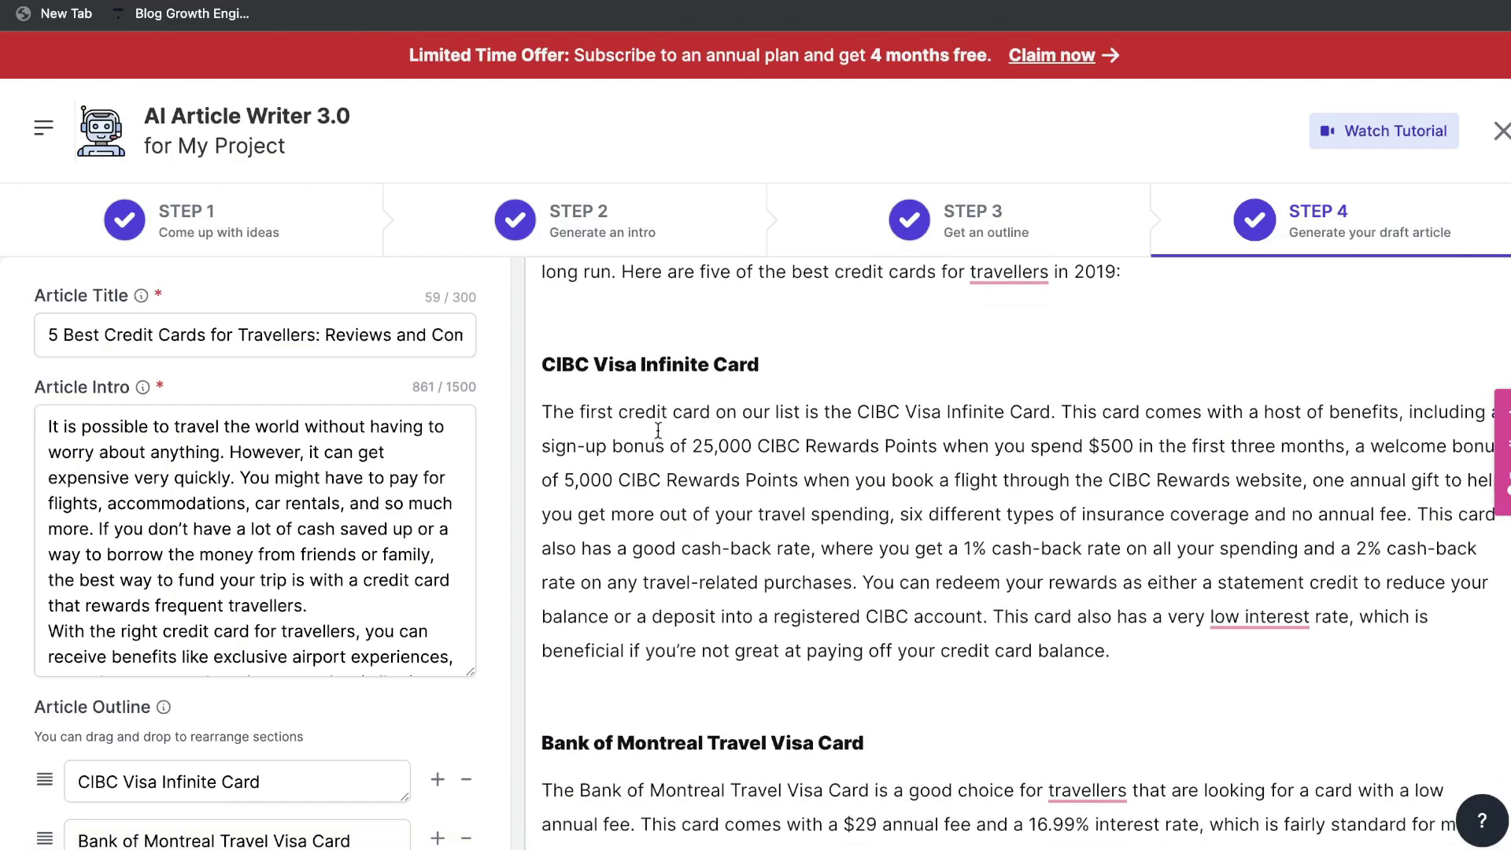
scroll(657, 479, "down", 1)
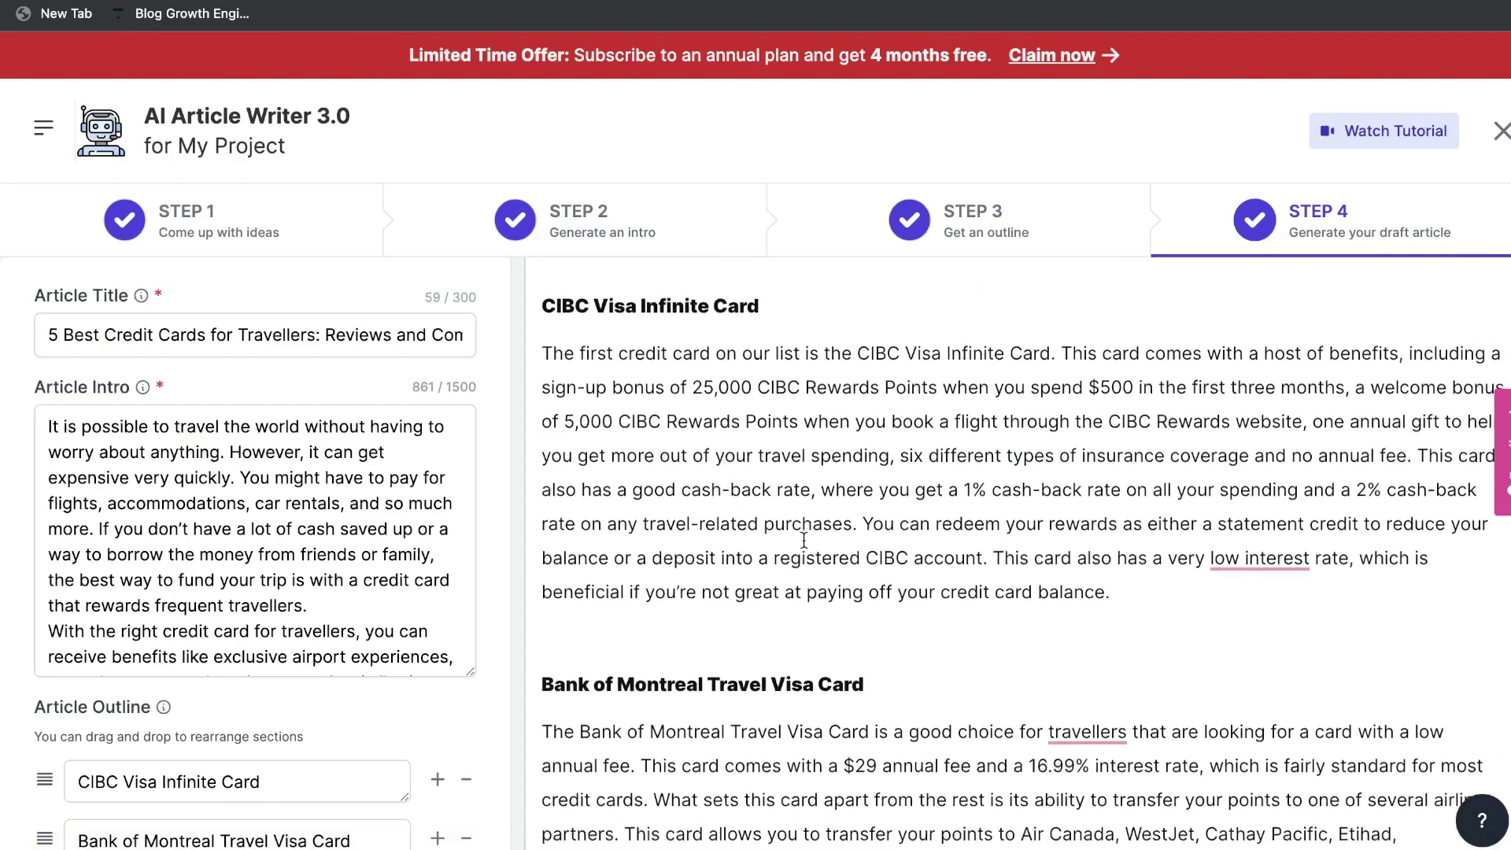
scroll(799, 550, "down", 6)
scroll(774, 458, "up", 1)
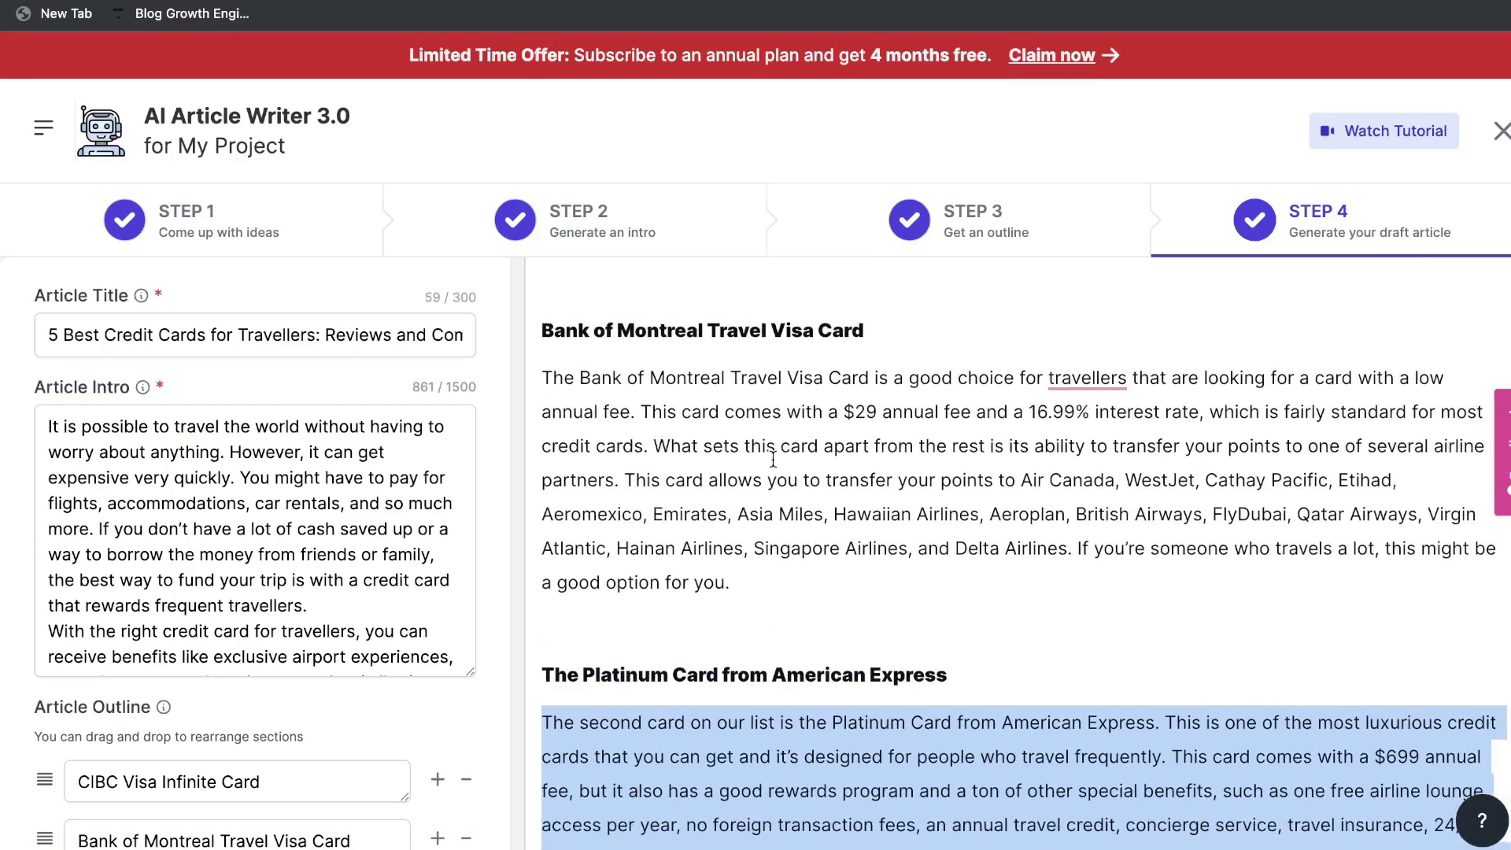
scroll(768, 479, "down", 3)
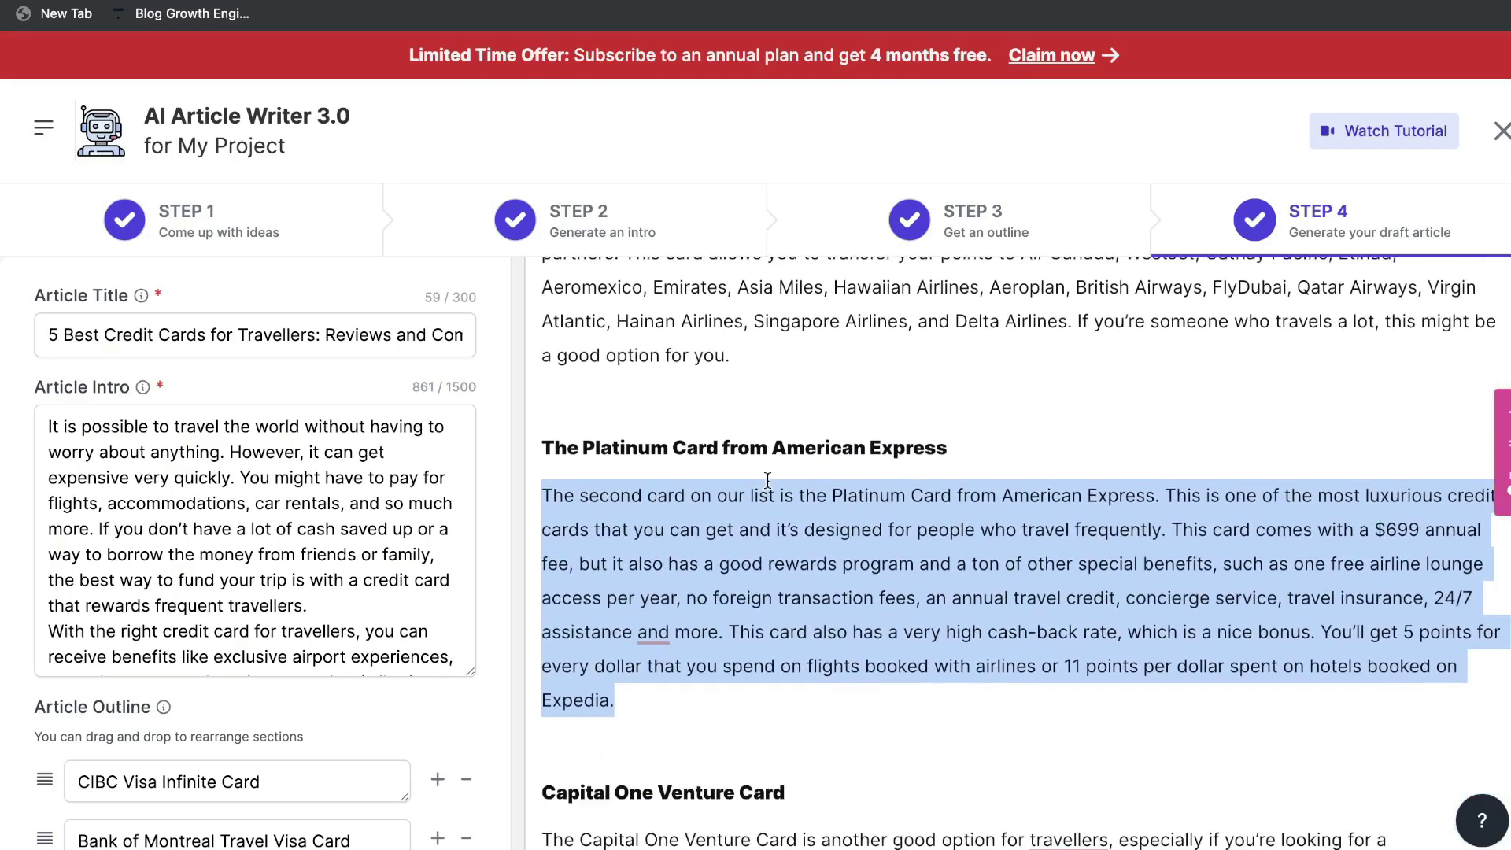
scroll(839, 594, "down", 3)
Step: Review the Capital One Venture Card through the Scotiabank Gold and Bottom Line sections
triple_click(675, 575)
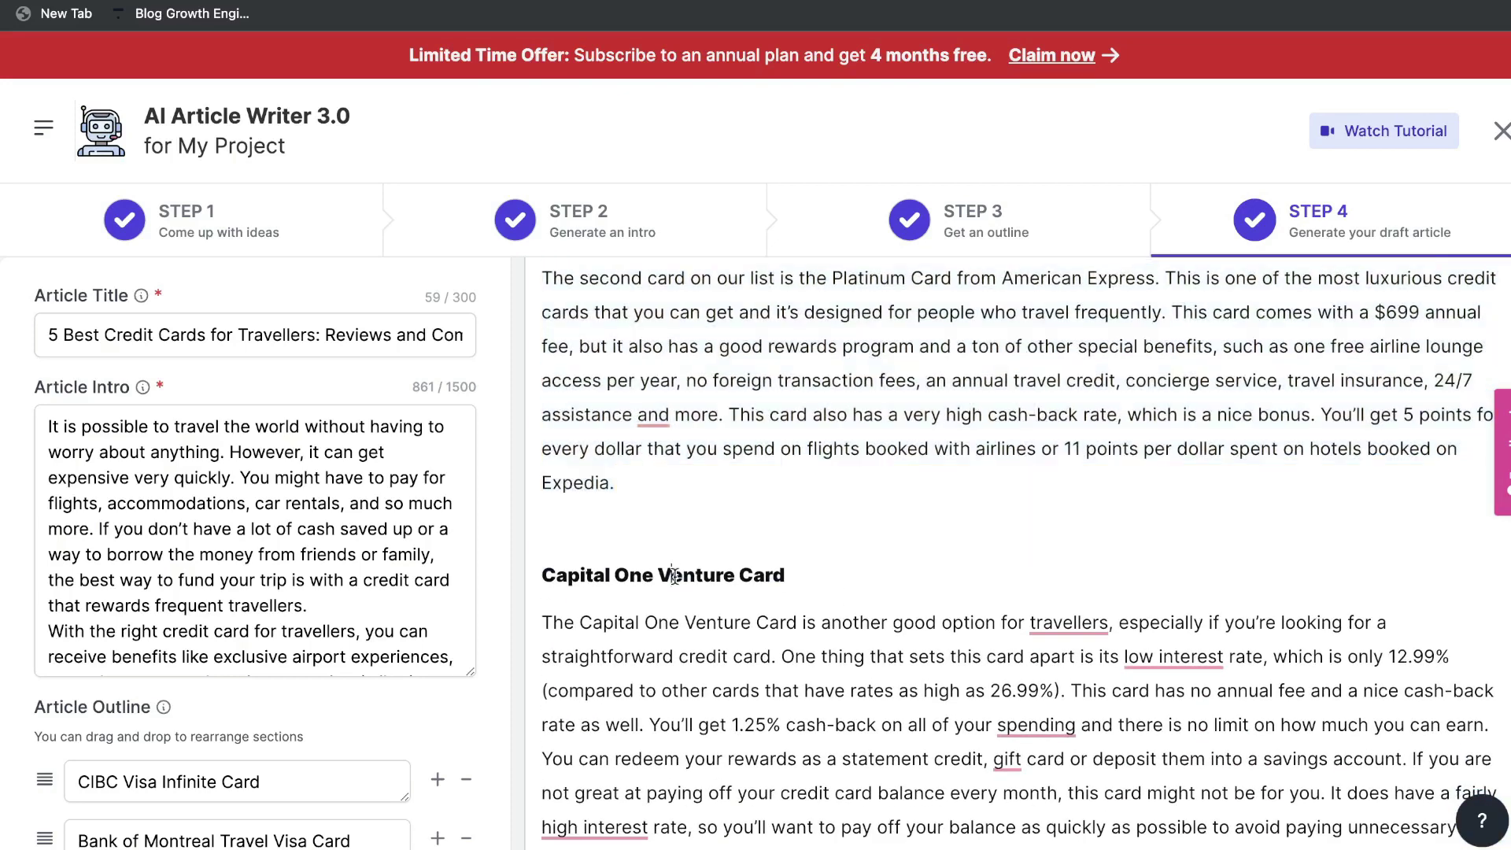
scroll(701, 639, "down", 4)
scroll(700, 639, "down", 3)
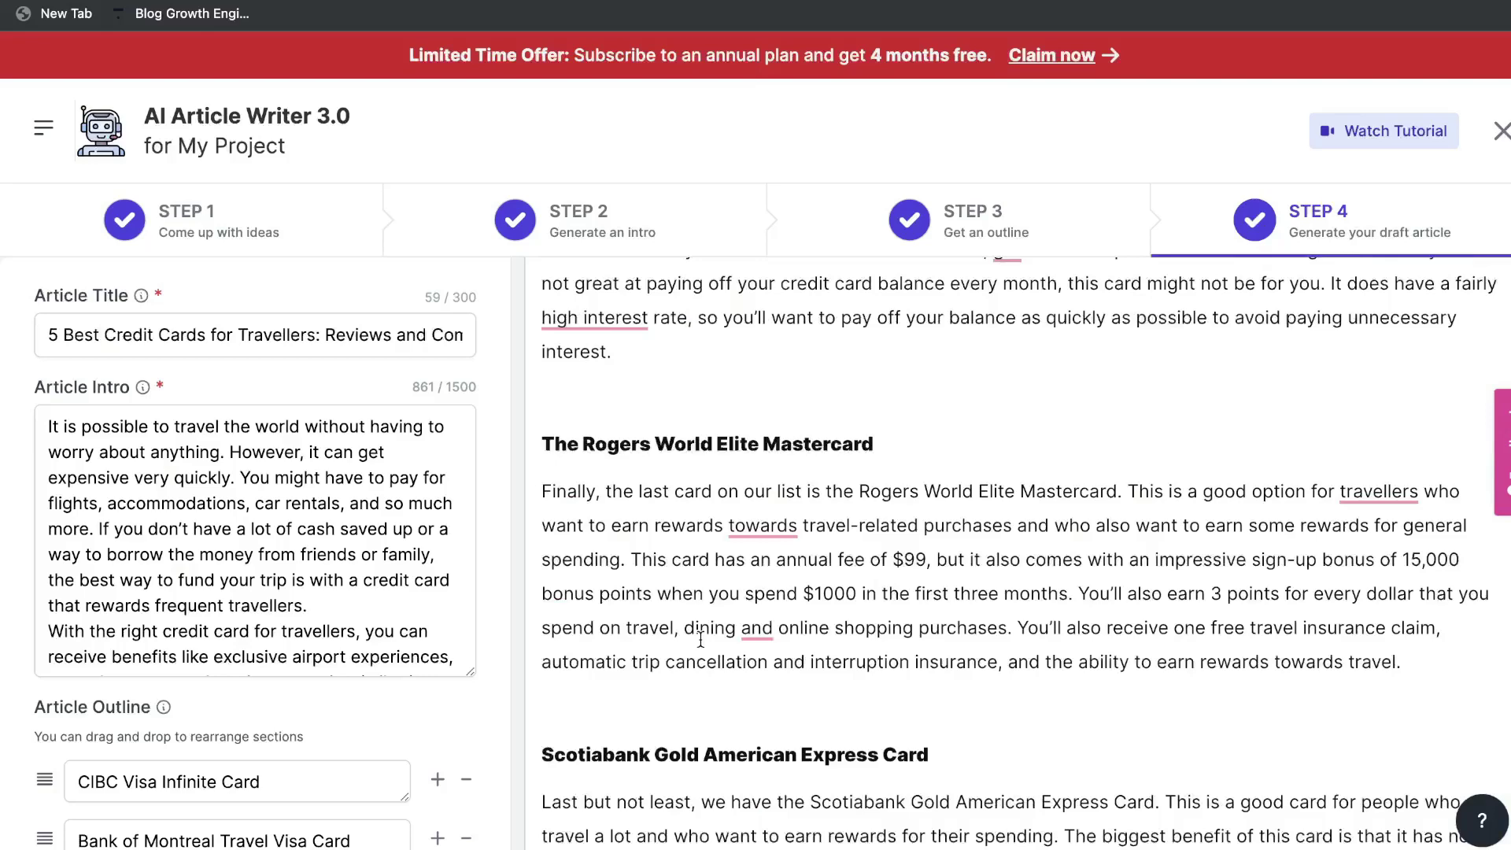
scroll(700, 639, "down", 1)
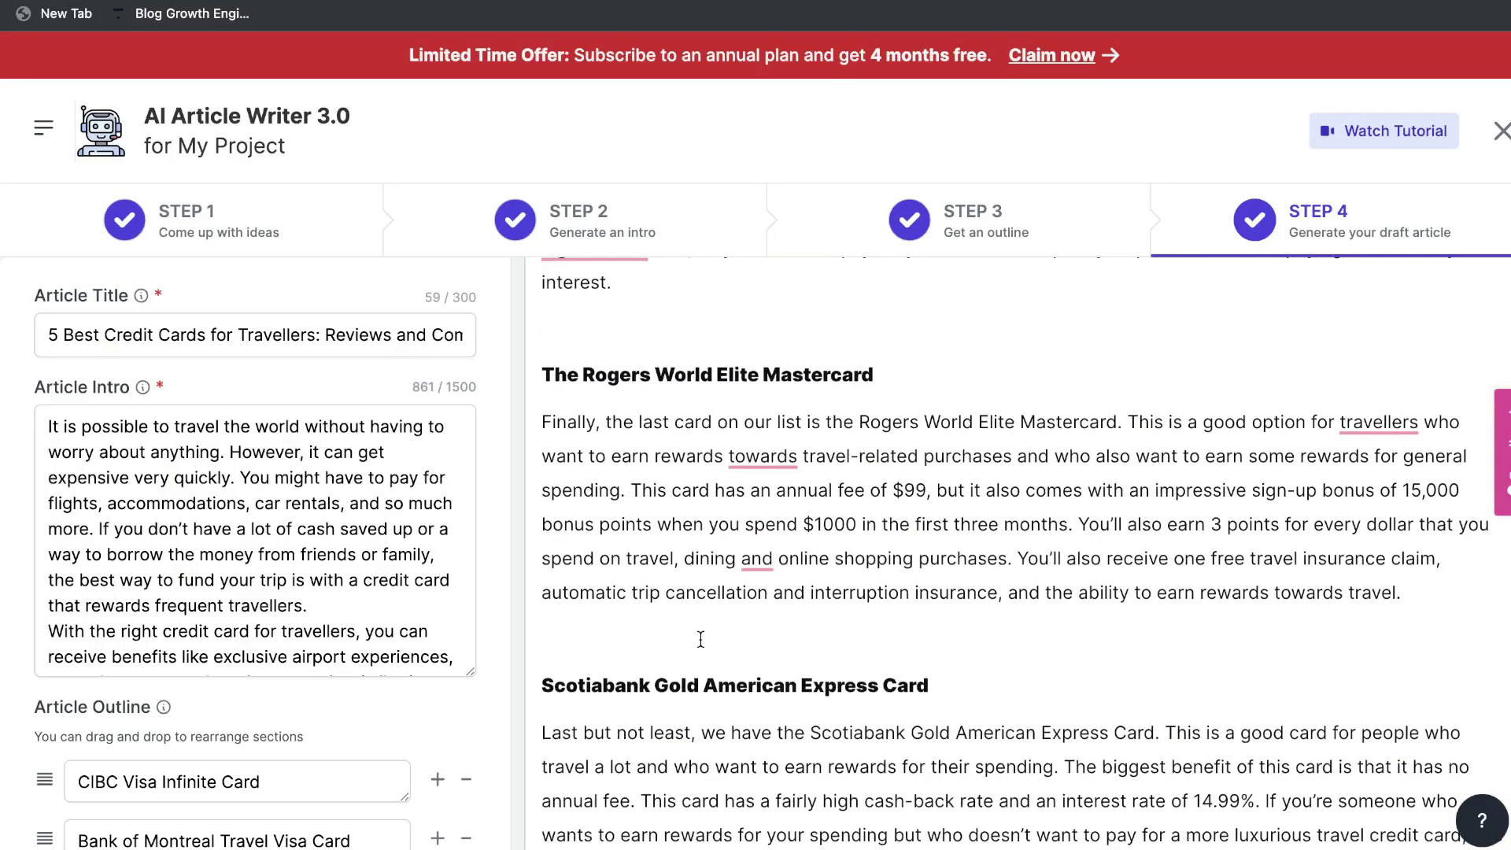
scroll(701, 639, "down", 1)
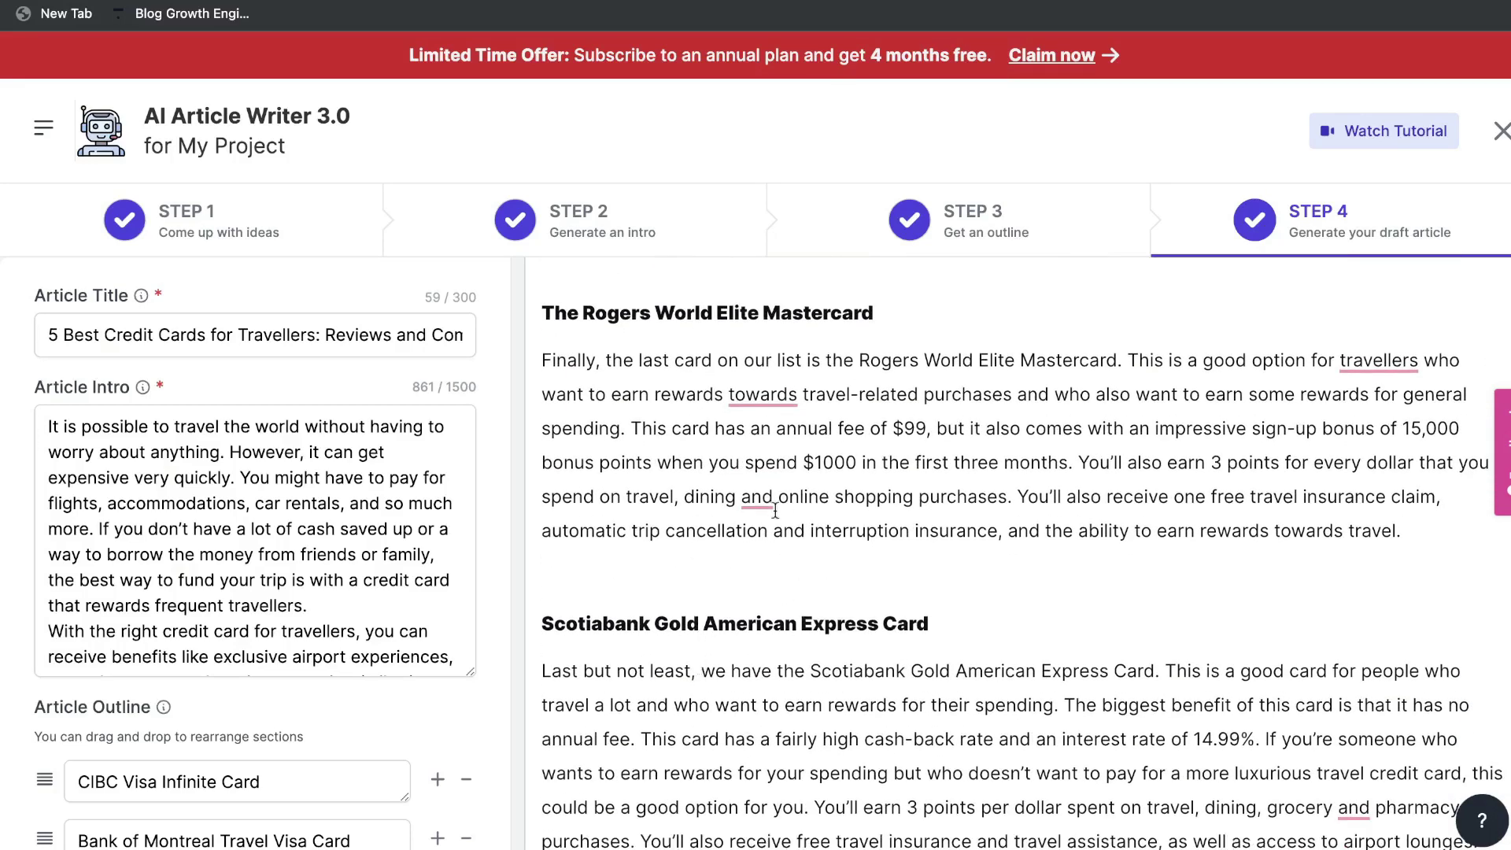
scroll(775, 543, "down", 2)
scroll(776, 590, "down", 2)
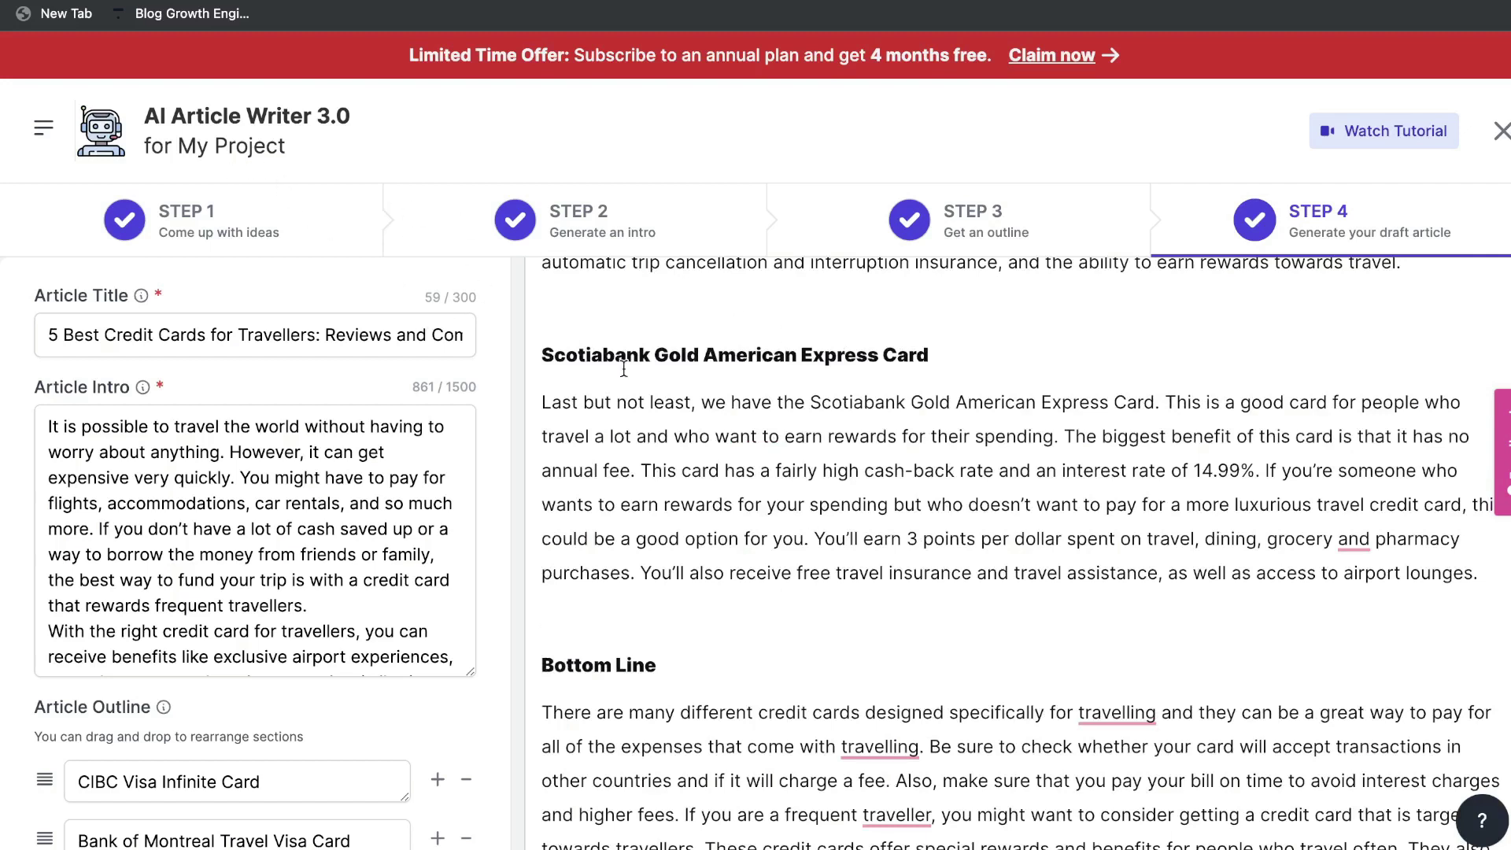
scroll(624, 369, "up", 15)
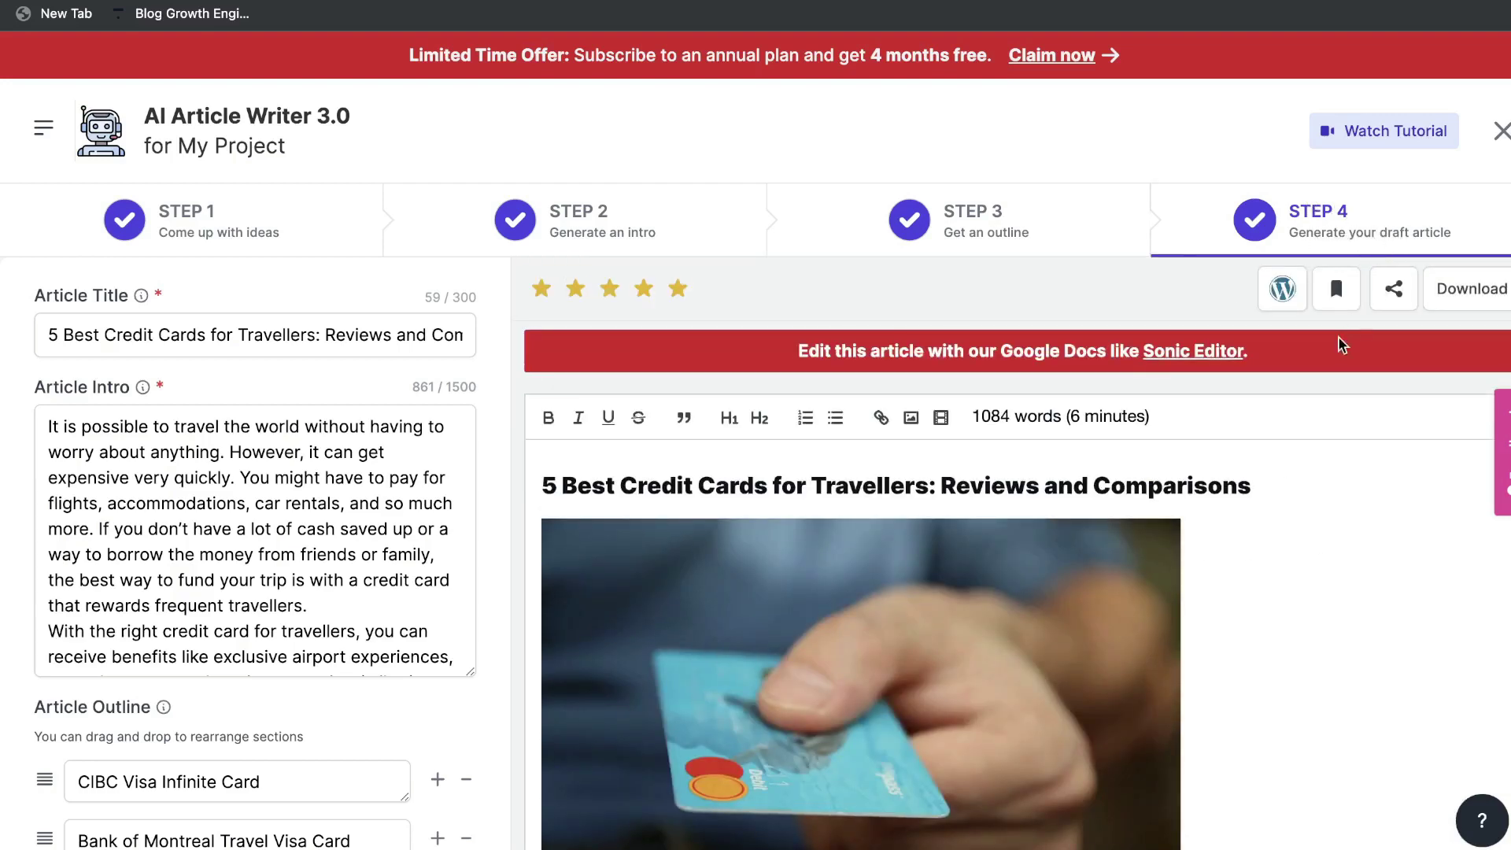
scroll(1287, 492, "down", 4)
scroll(1287, 464, "down", 1)
scroll(1287, 461, "down", 3)
scroll(1050, 515, "down", 2)
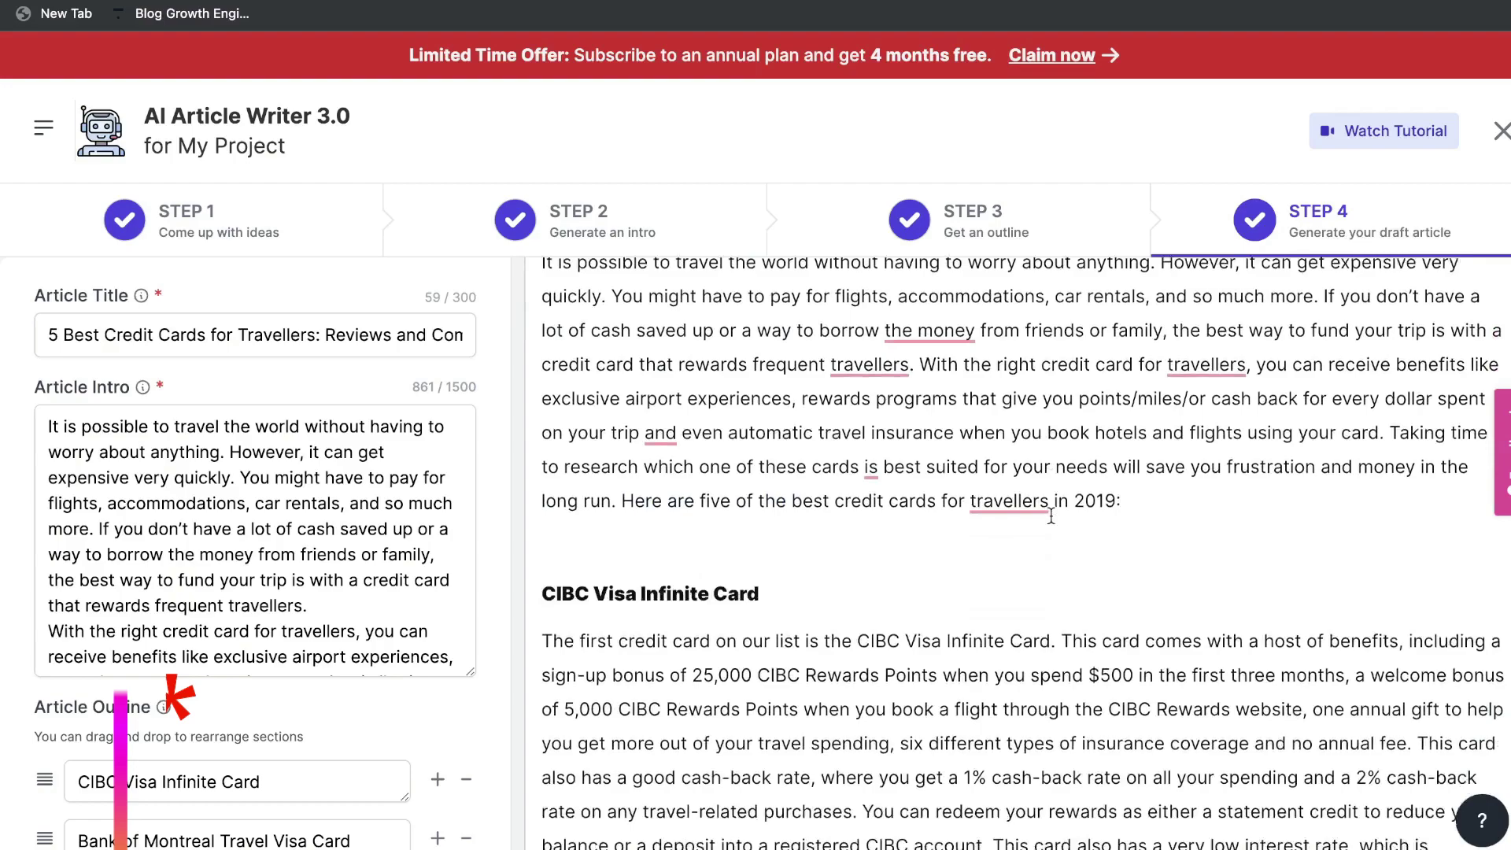
scroll(1051, 516, "down", 4)
scroll(1051, 516, "down", 1)
scroll(1050, 516, "down", 4)
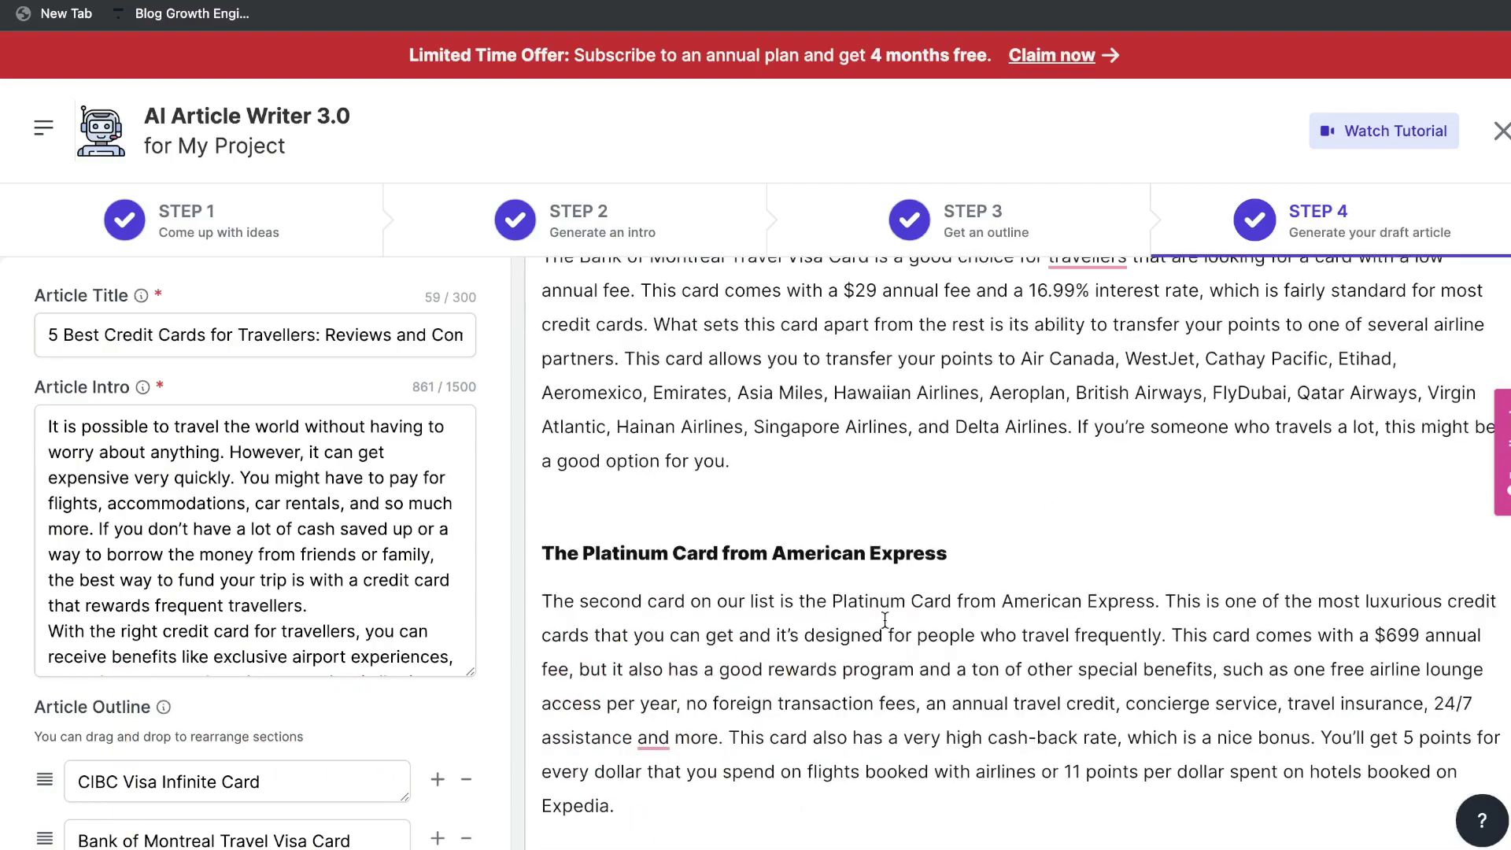
scroll(872, 563, "down", 1)
scroll(1010, 430, "up", 15)
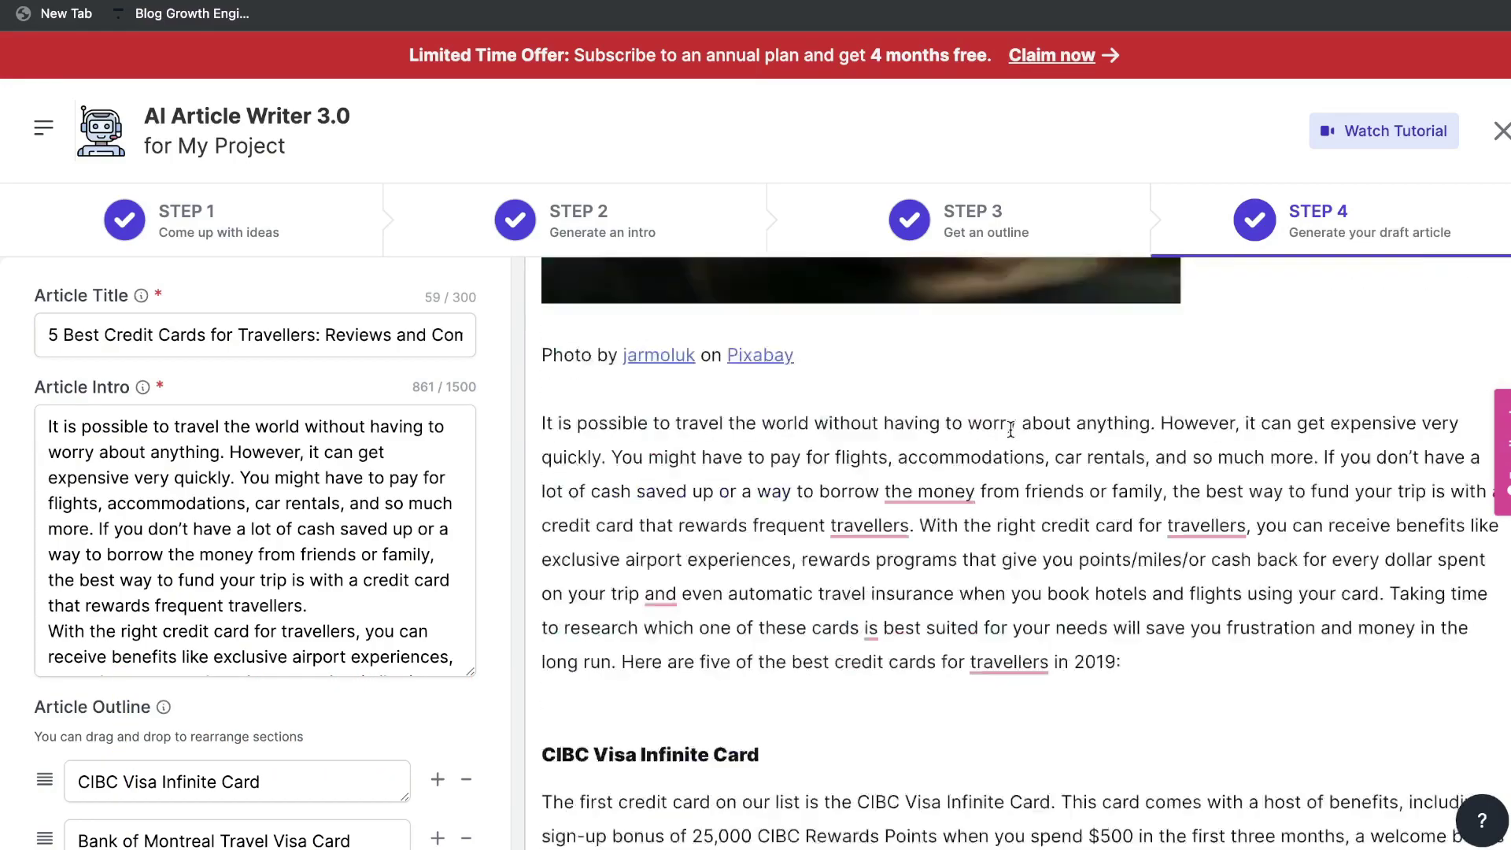
scroll(1010, 430, "up", 5)
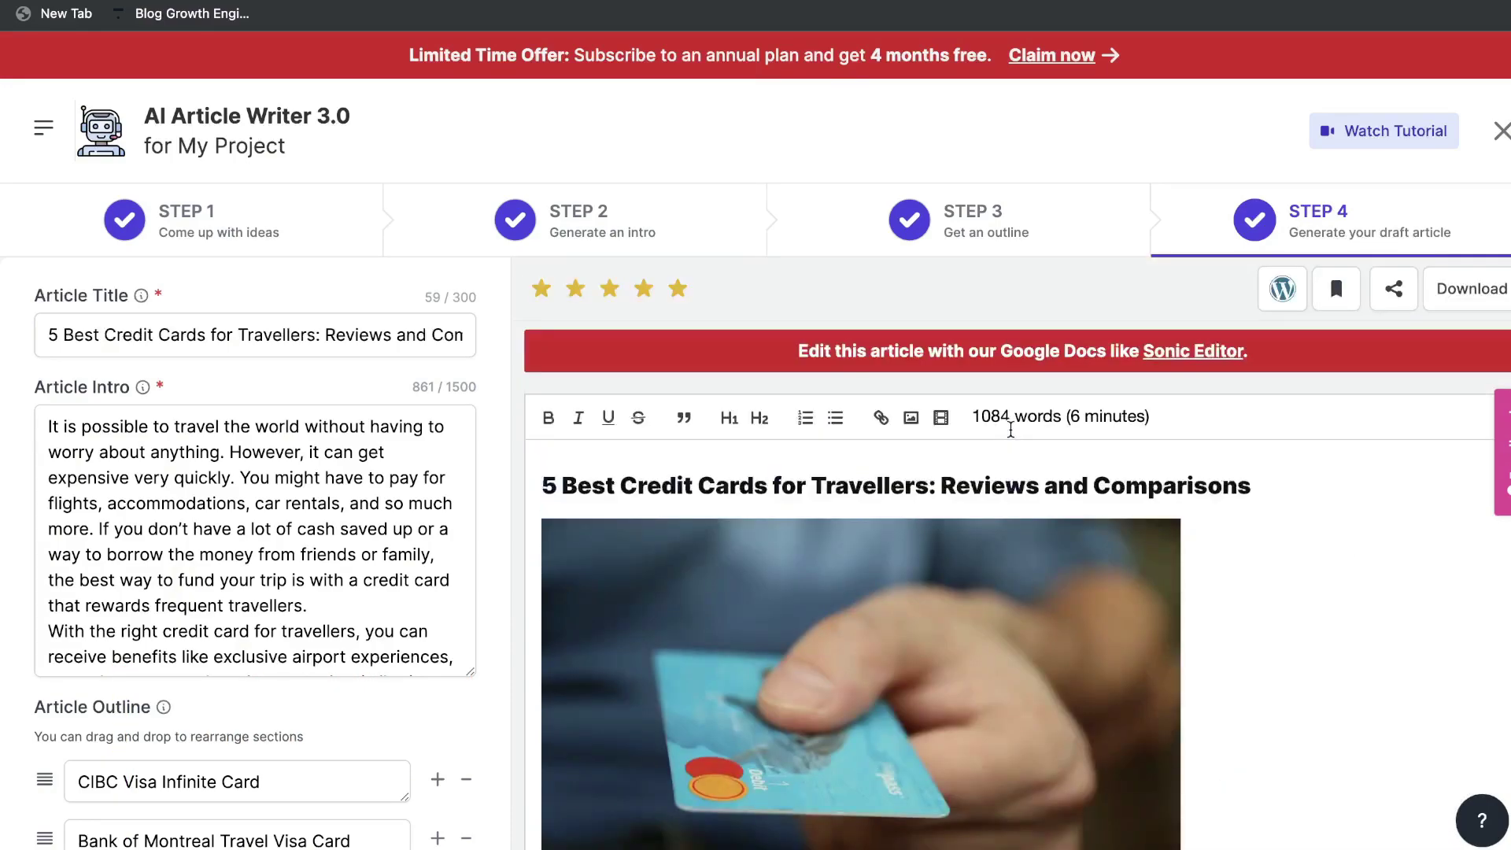
Step: Open the draft article in Sonic Editor and scroll through it
left_click(1156, 362)
scroll(1012, 398, "down", 1)
scroll(722, 473, "down", 4)
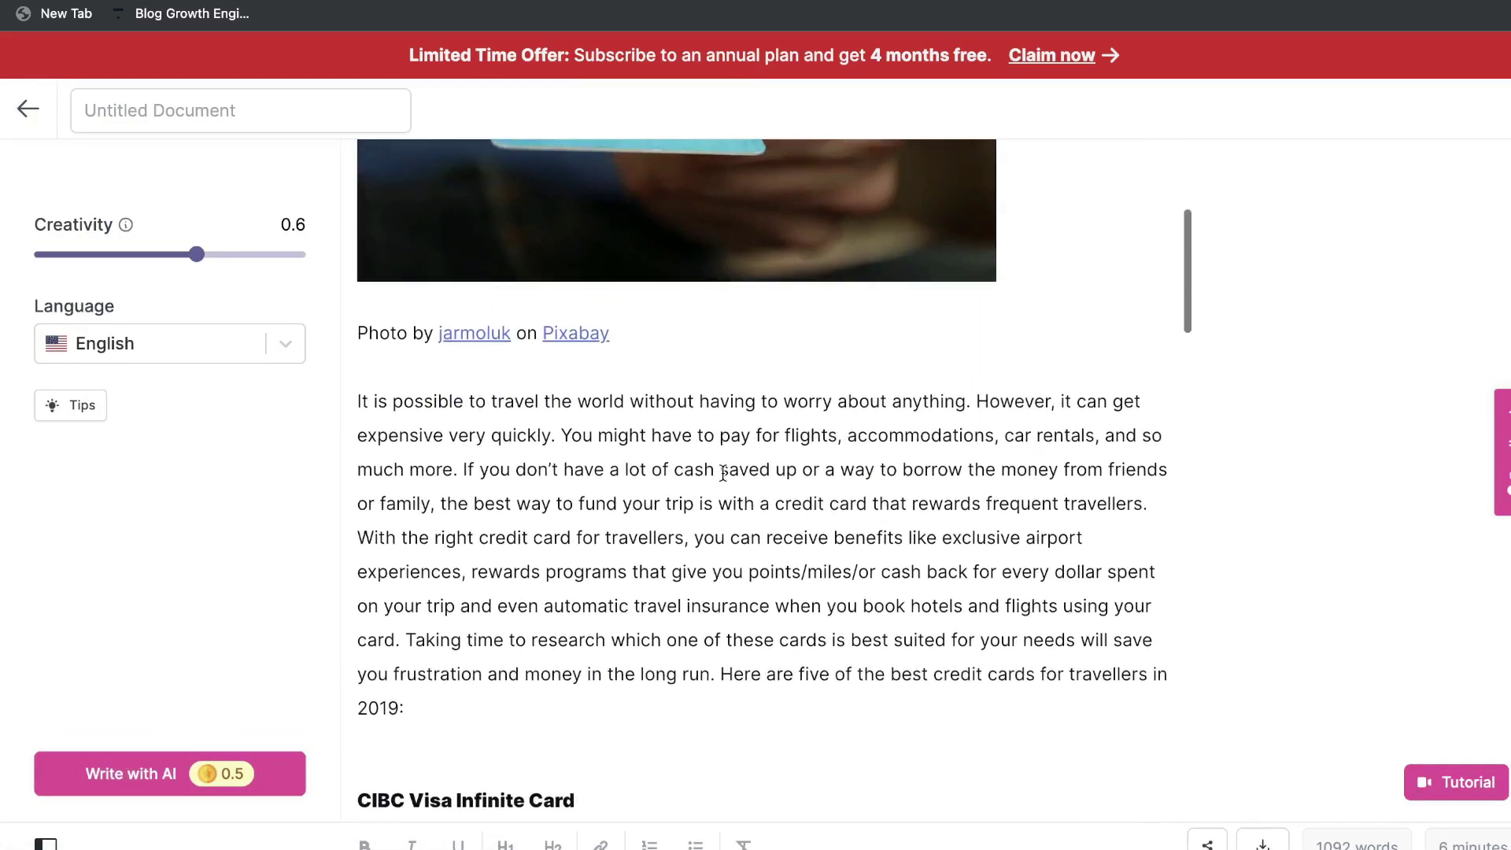
scroll(722, 472, "down", 1)
scroll(722, 472, "down", 1)
scroll(723, 473, "down", 2)
scroll(722, 473, "down", 2)
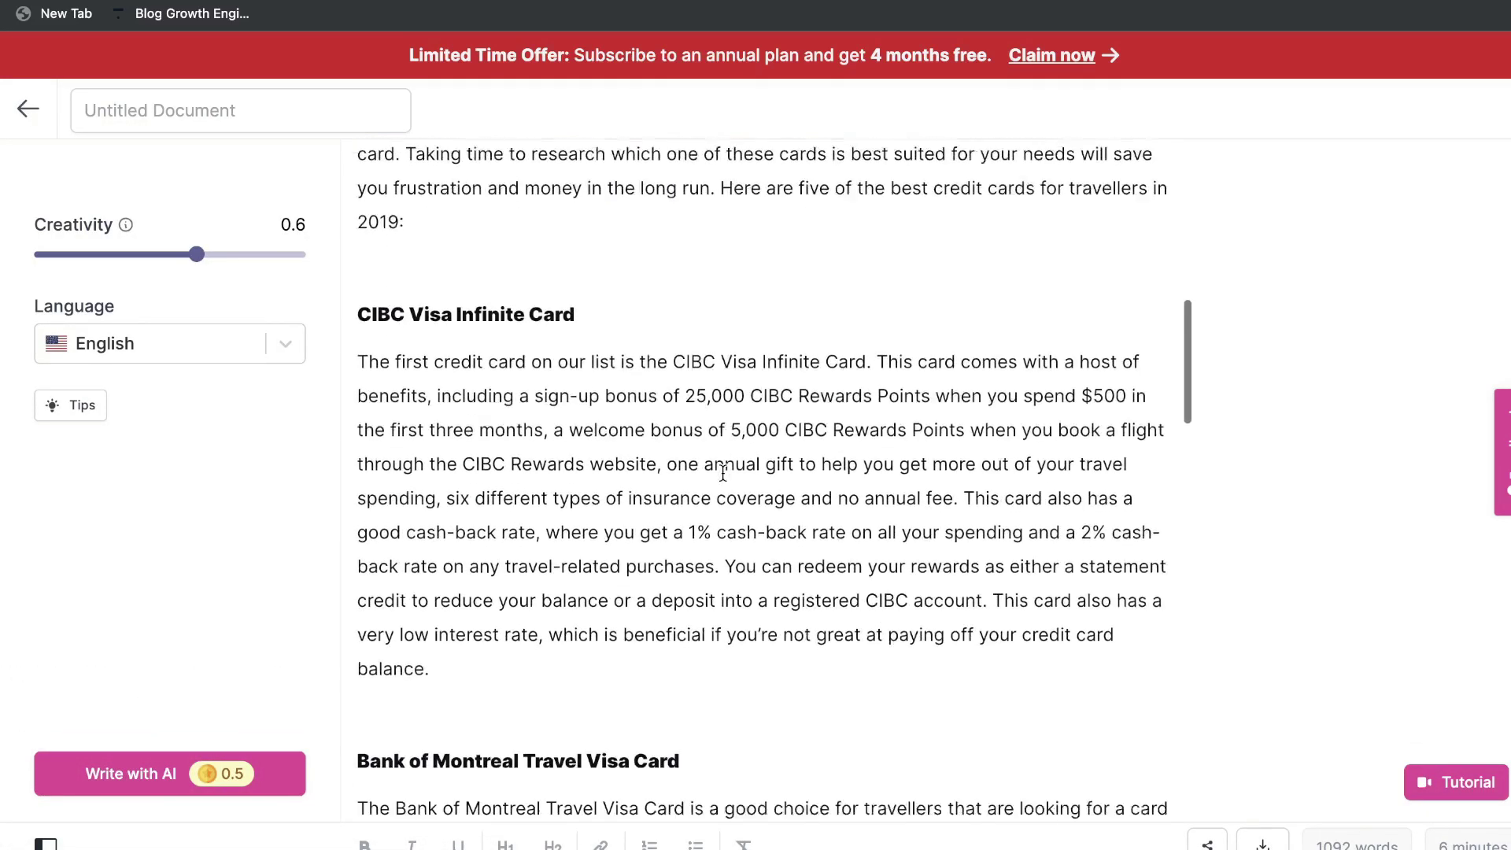
scroll(722, 472, "down", 1)
Step: Shorten the CIBC rewards and interest-rate sentences
left_click_drag(725, 535, 894, 626)
scroll(818, 532, "down", 1)
scroll(818, 533, "down", 4)
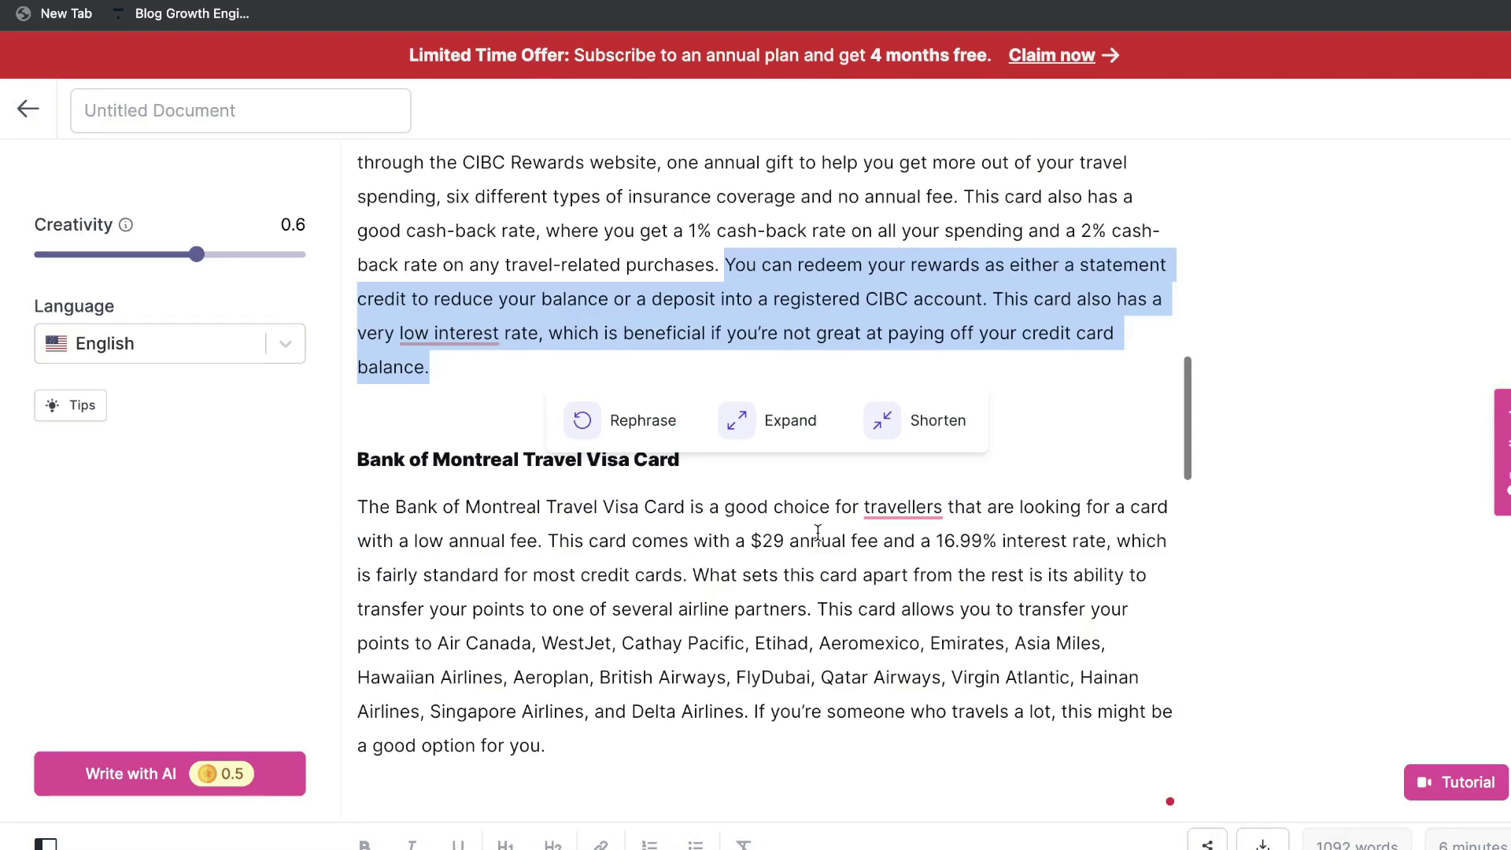
scroll(743, 535, "down", 2)
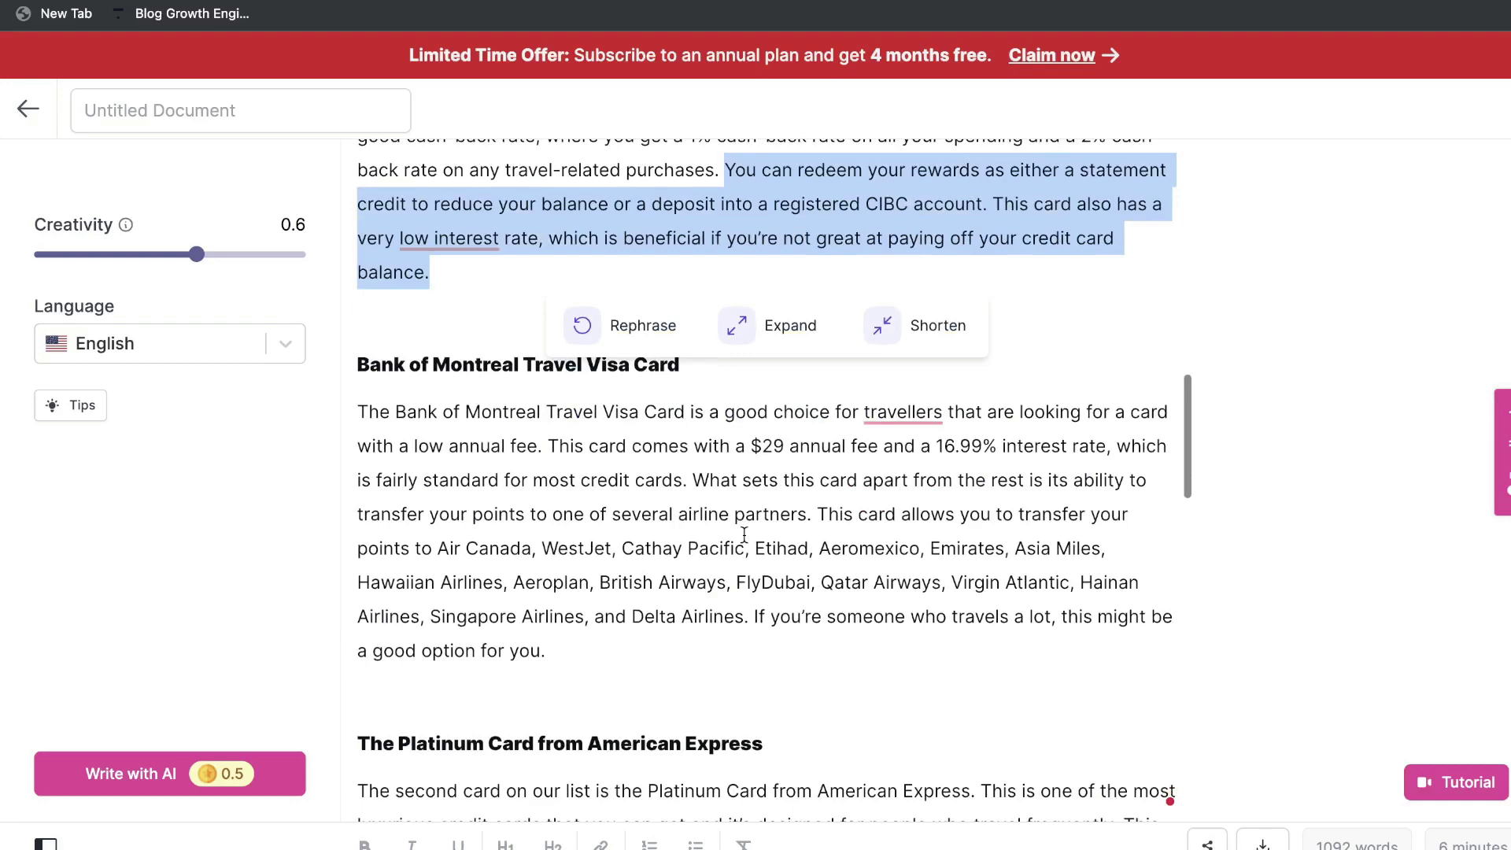
scroll(743, 535, "up", 2)
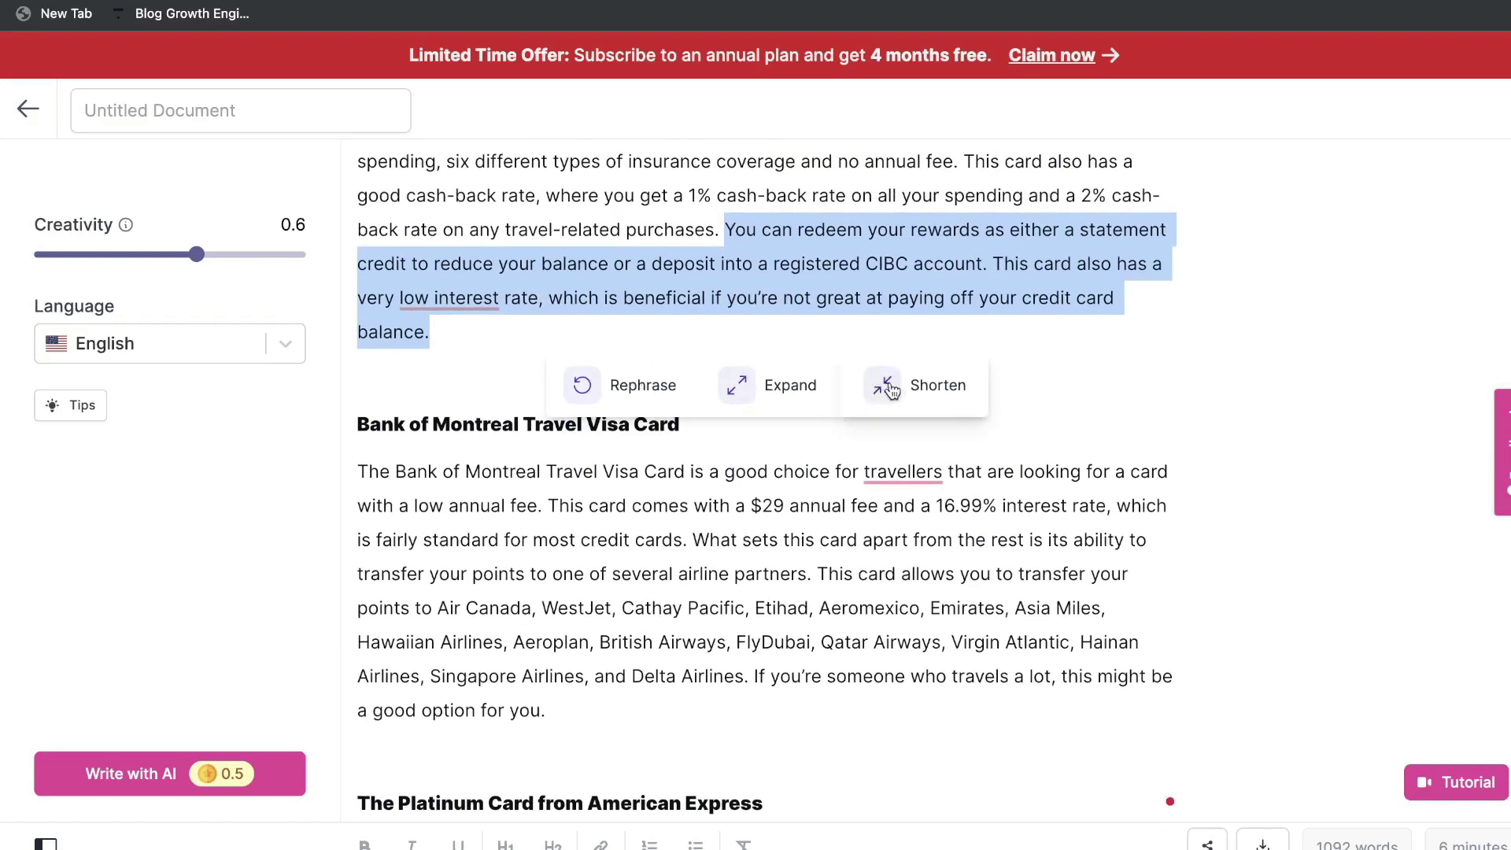
left_click(1047, 380)
Step: Shorten the Platinum Card points sentence, leaving Creativity at 0.6
scroll(1051, 380, "down", 2)
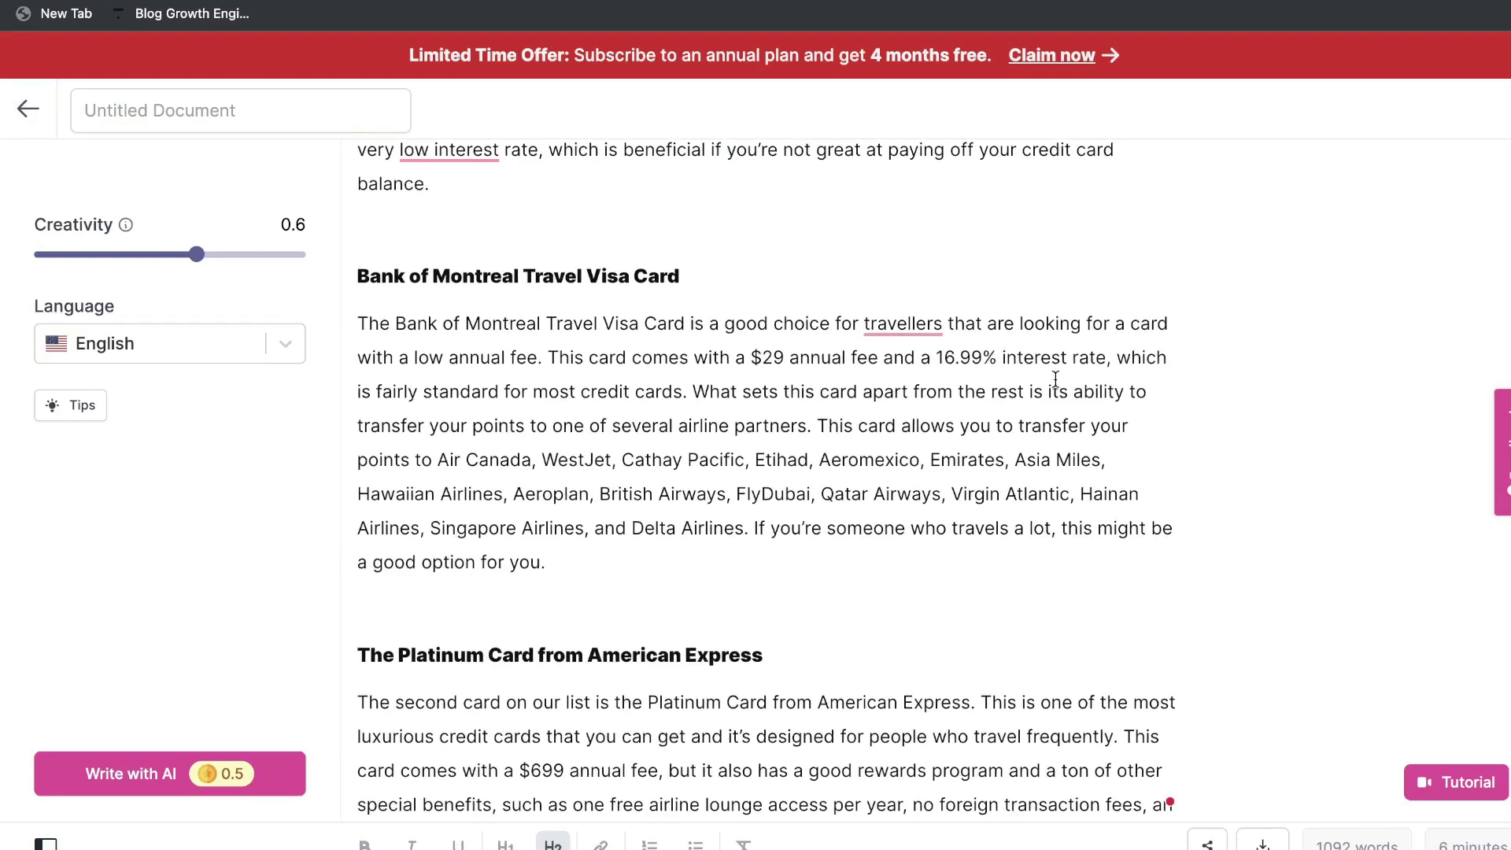
scroll(1055, 378, "down", 5)
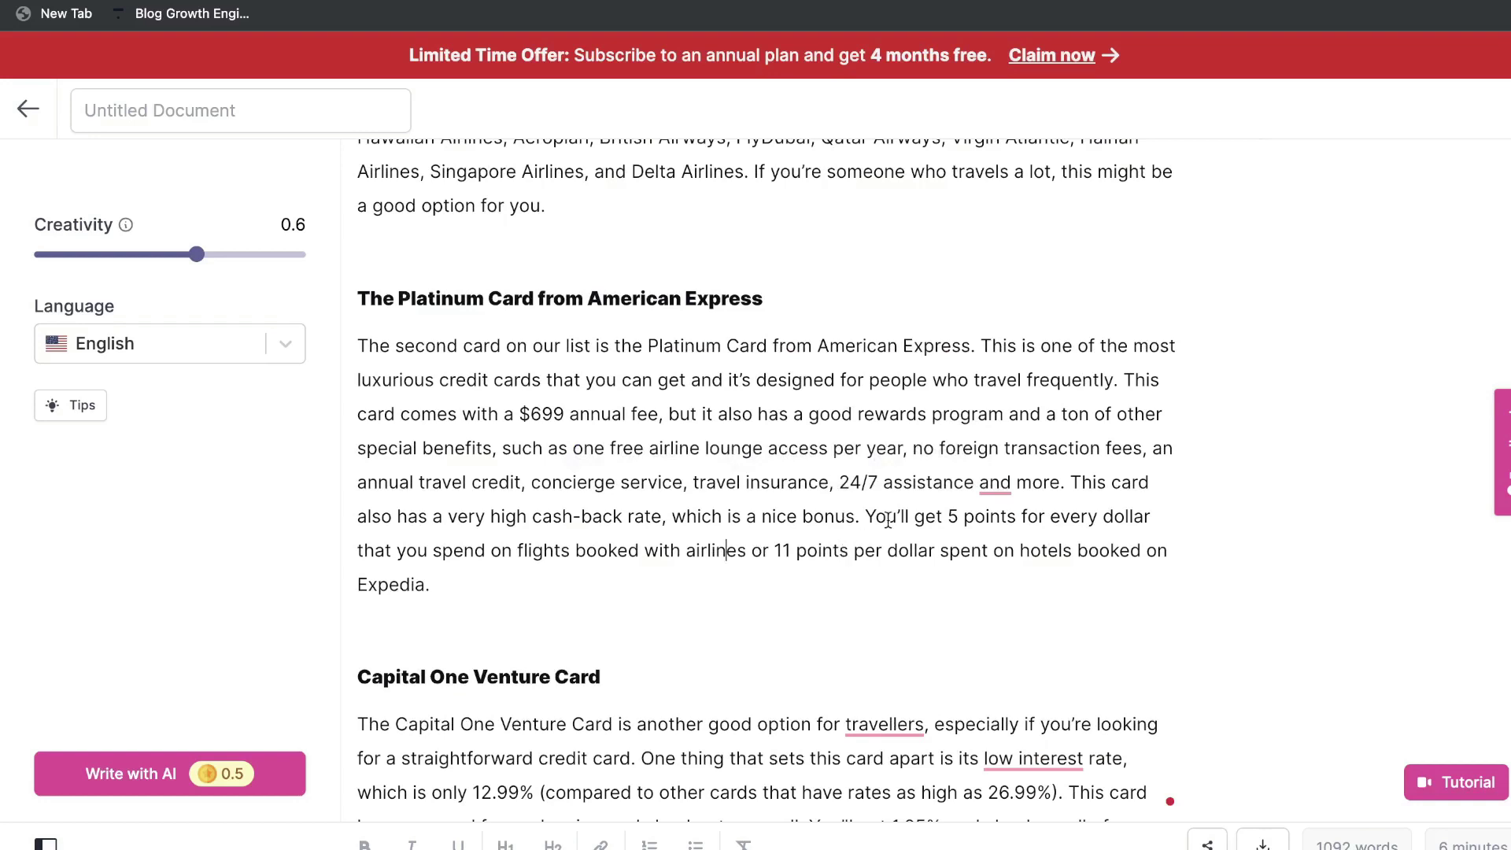
left_click_drag(868, 517, 958, 593)
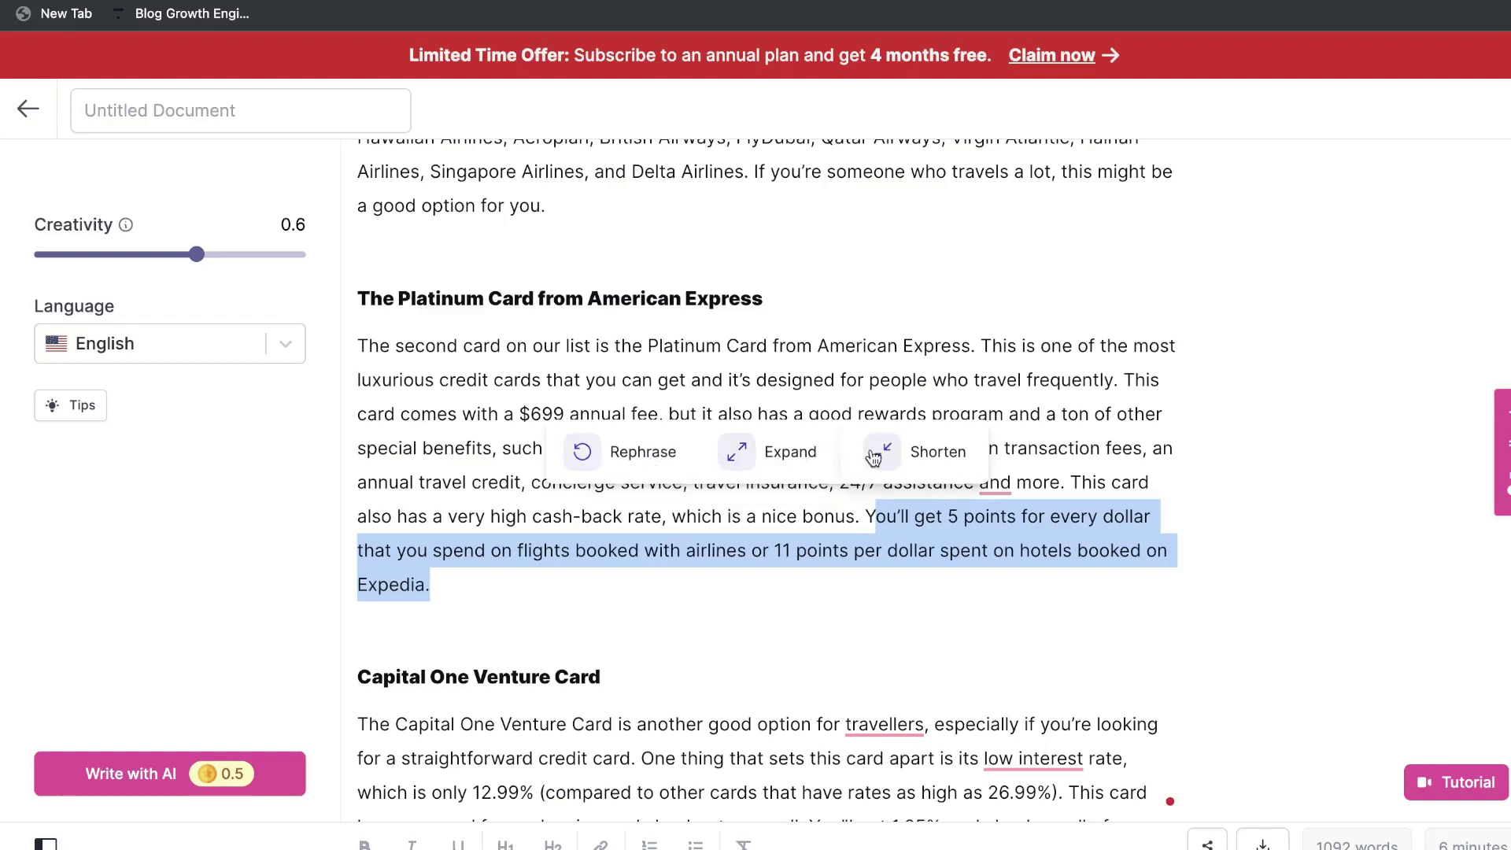
left_click(830, 540)
scroll(830, 540, "up", 7)
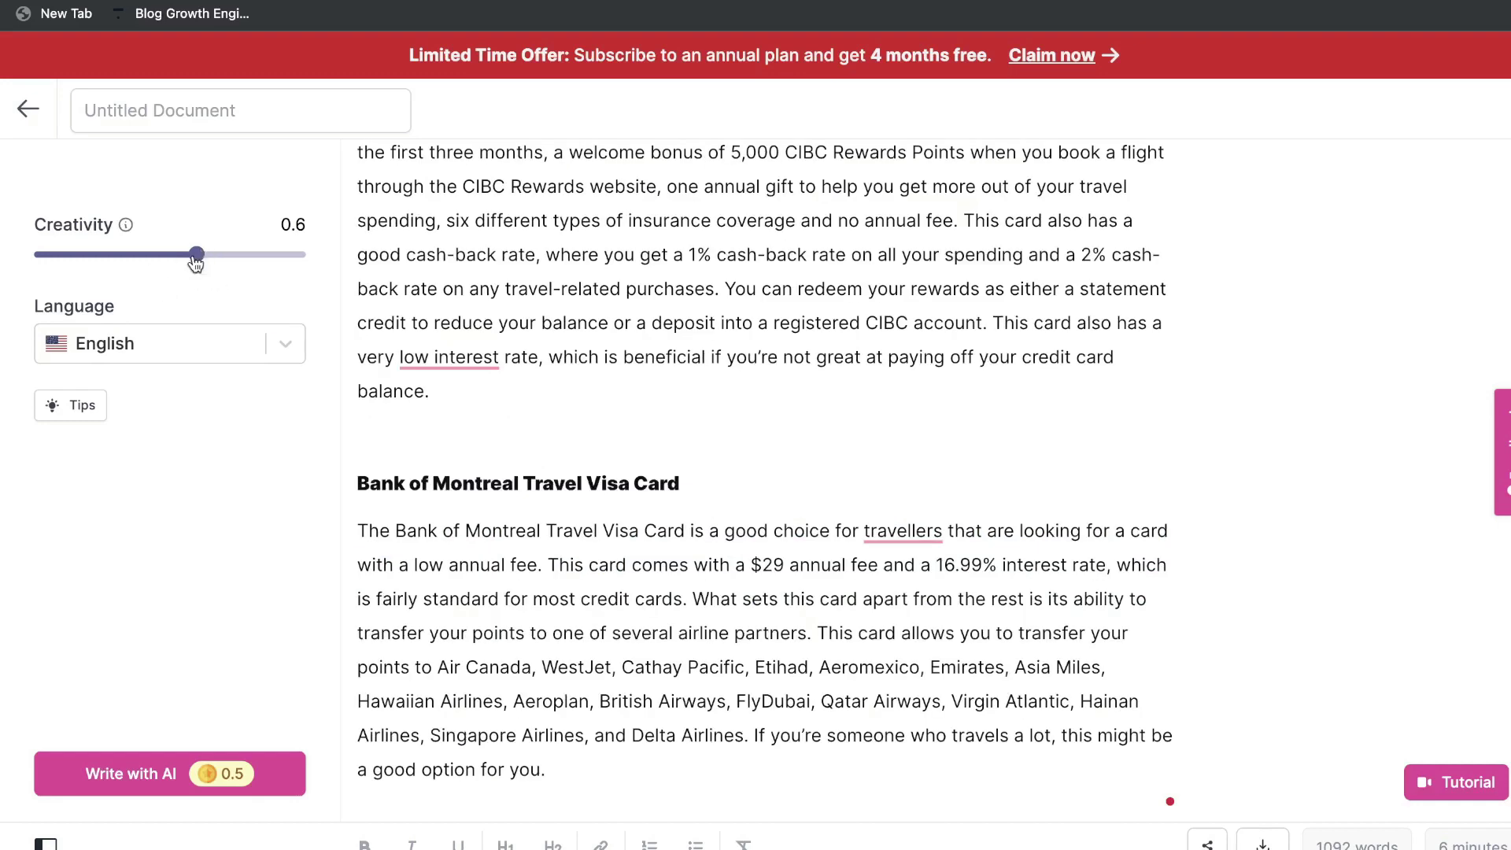
mouse_move(196, 263)
left_mouse_down()
mouse_move(139, 260)
mouse_move(236, 259)
mouse_move(194, 266)
left_mouse_up()
Step: View the tips for better quality output, then get back to the Step 4 draft
left_click(87, 408)
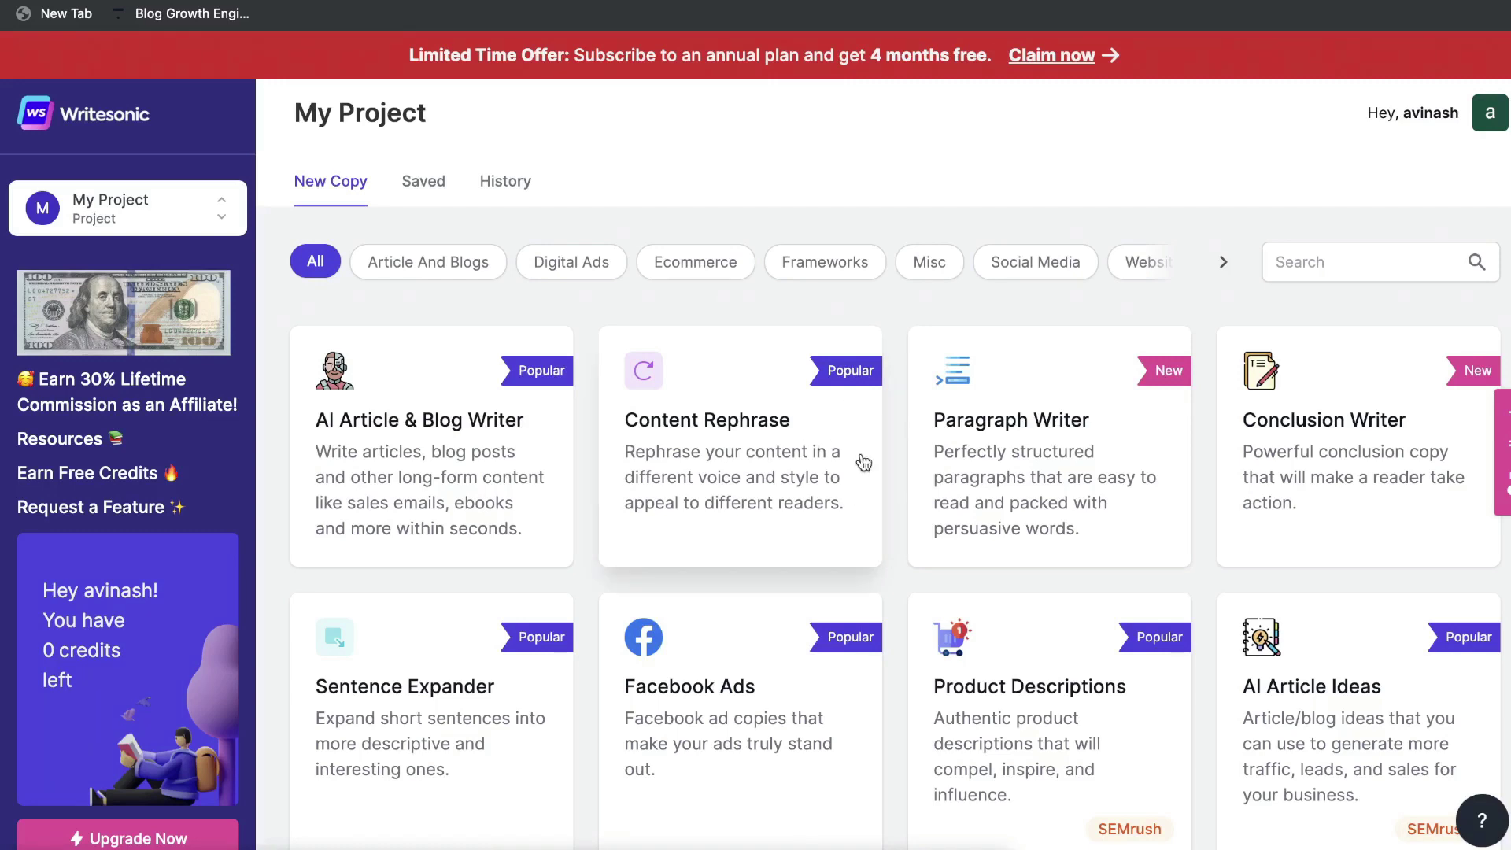
scroll(894, 457, "down", 2)
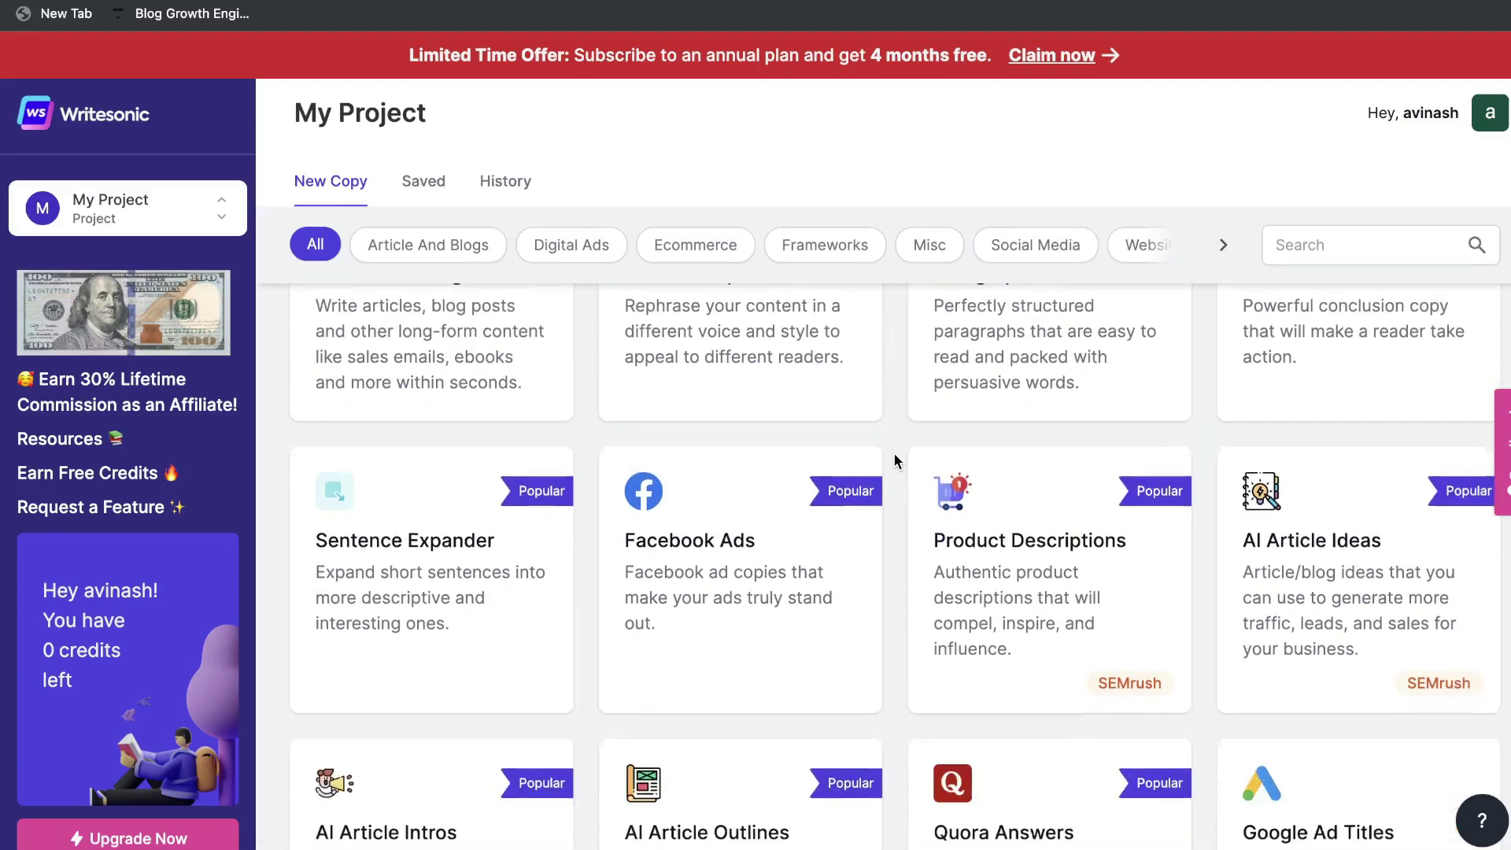
scroll(895, 457, "up", 2)
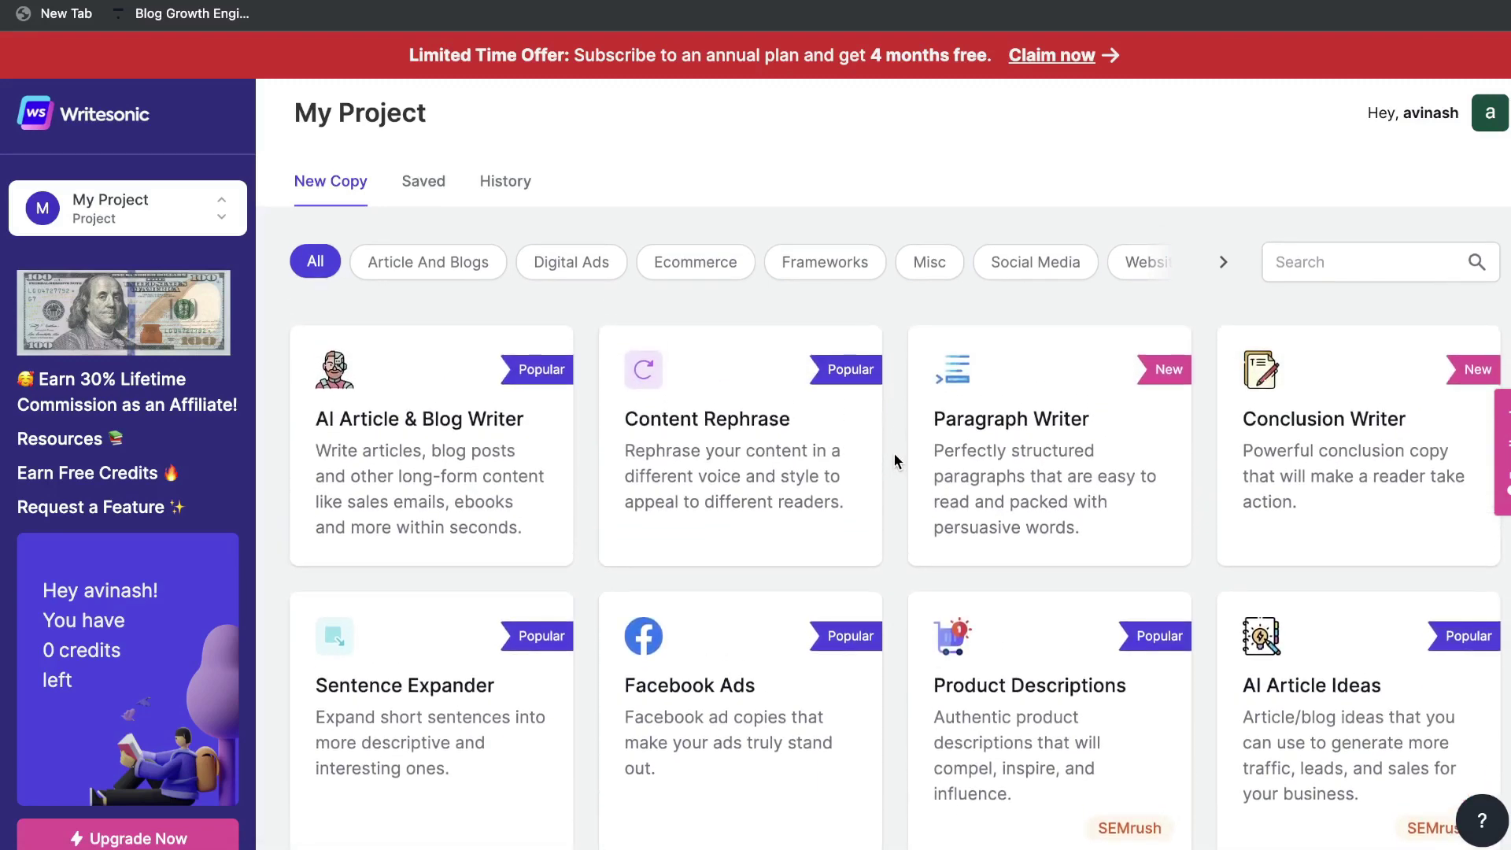
scroll(891, 472, "down", 1)
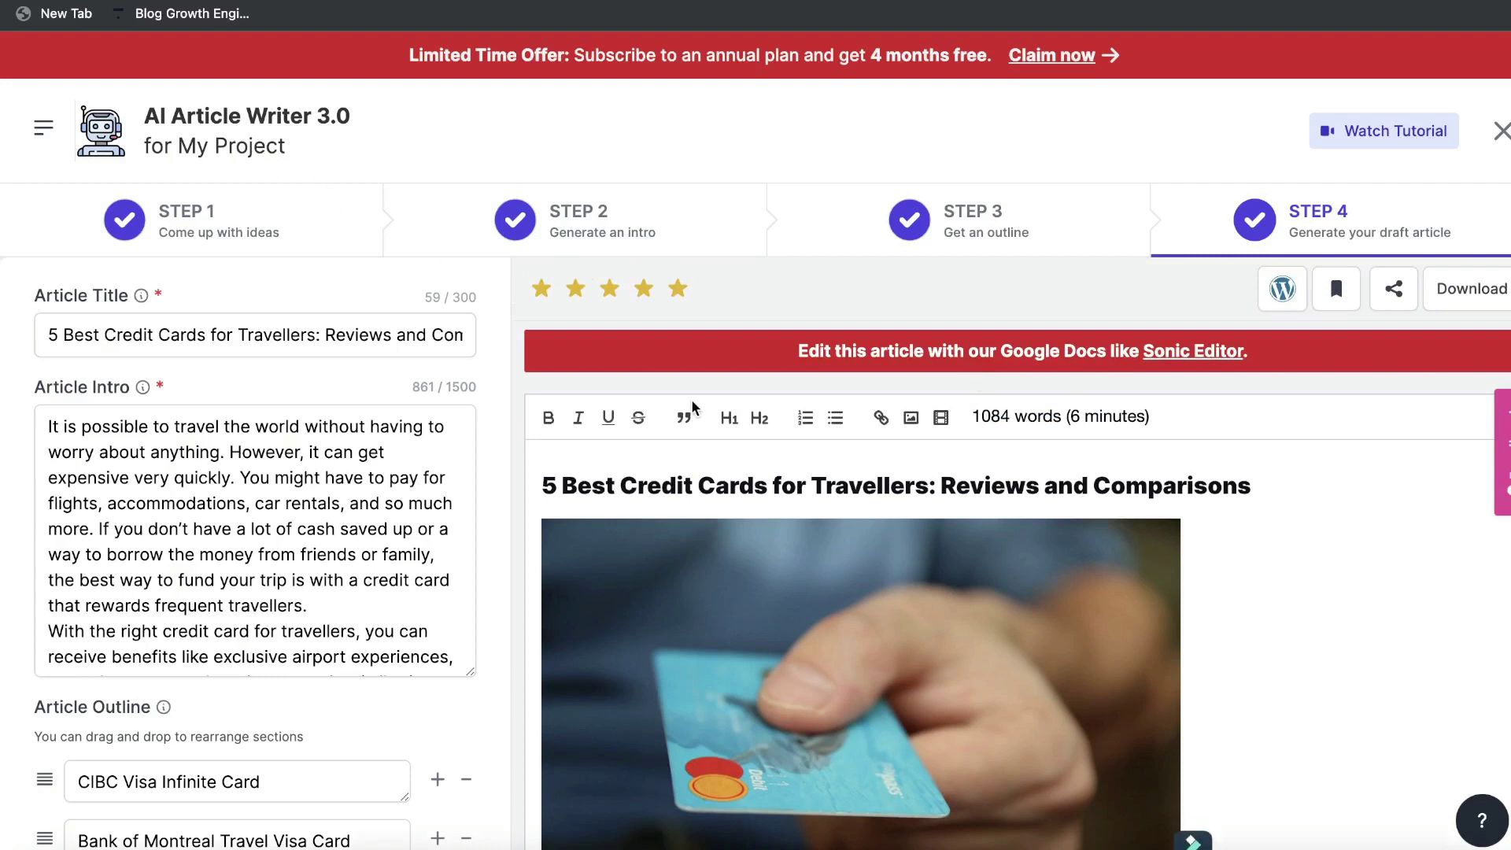
Step: Look over the 1084-word draft down to the CIBC Visa Infinite Card section and back up
scroll(1276, 574, "down", 1)
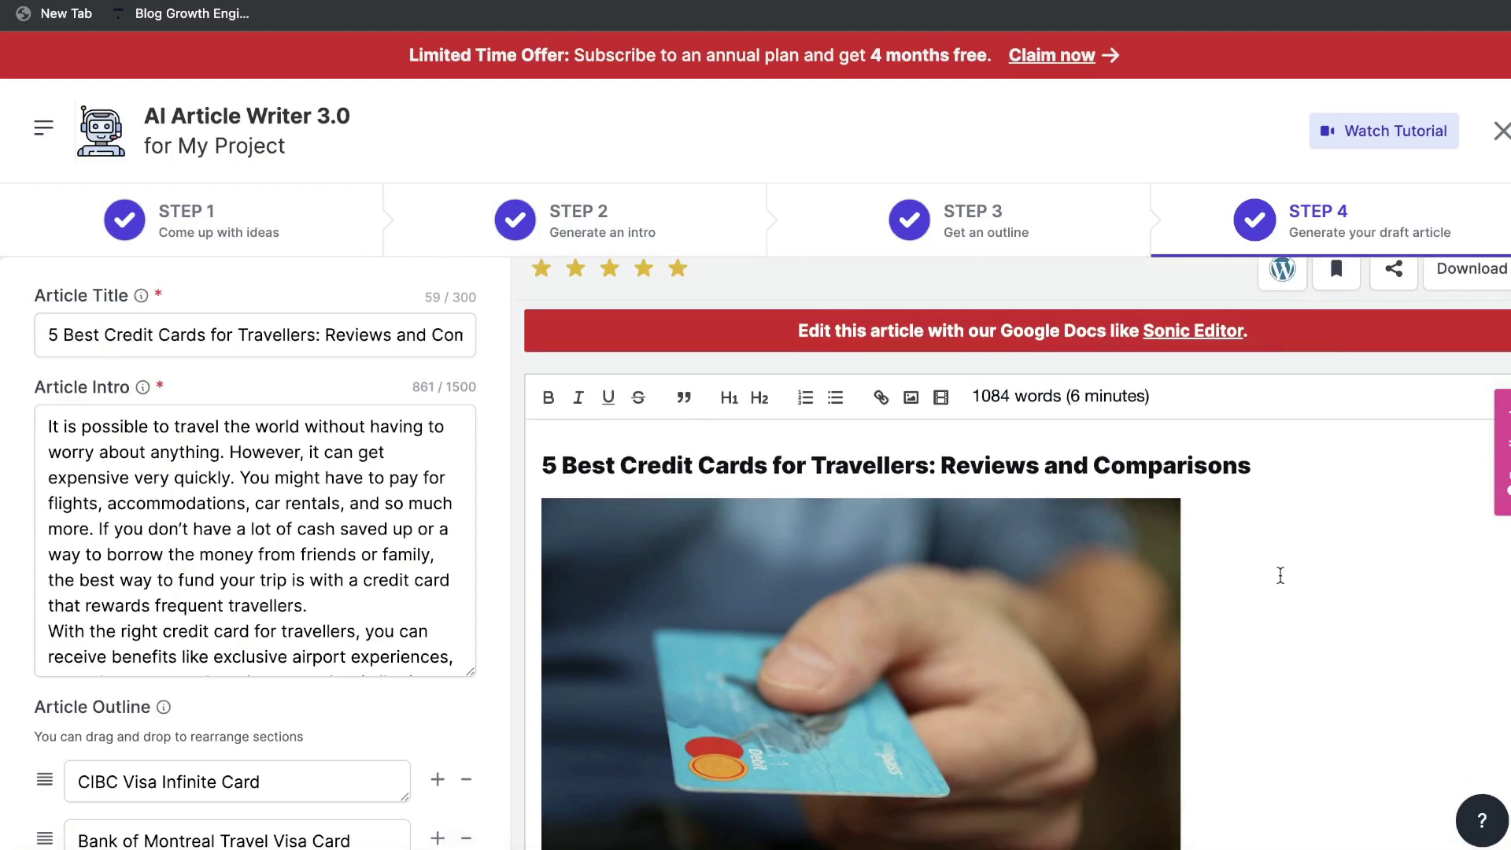
scroll(1280, 575, "down", 2)
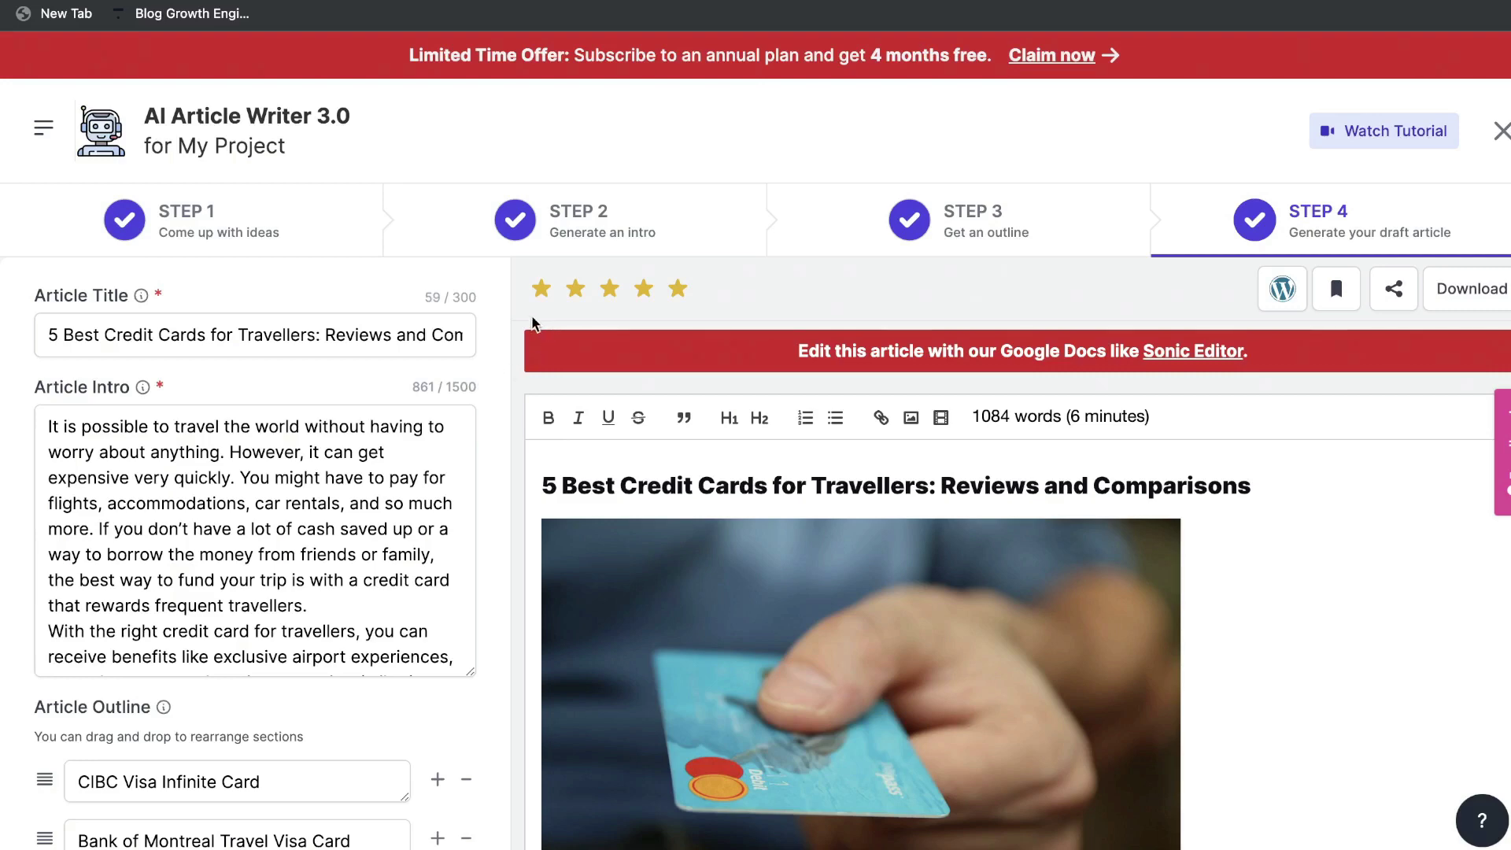
scroll(653, 494, "down", 5)
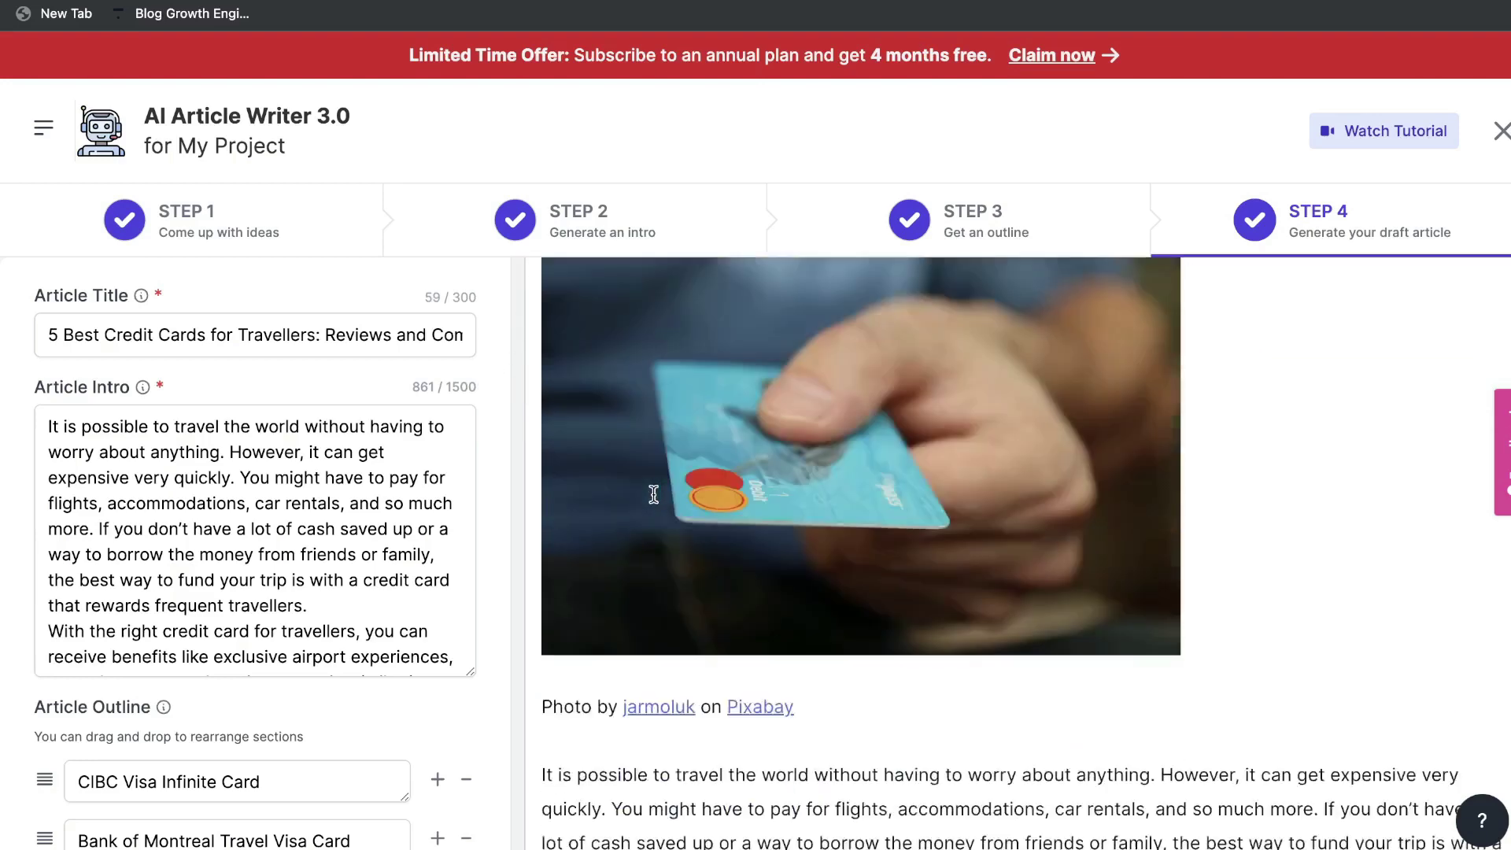
scroll(653, 493, "down", 3)
scroll(654, 493, "down", 2)
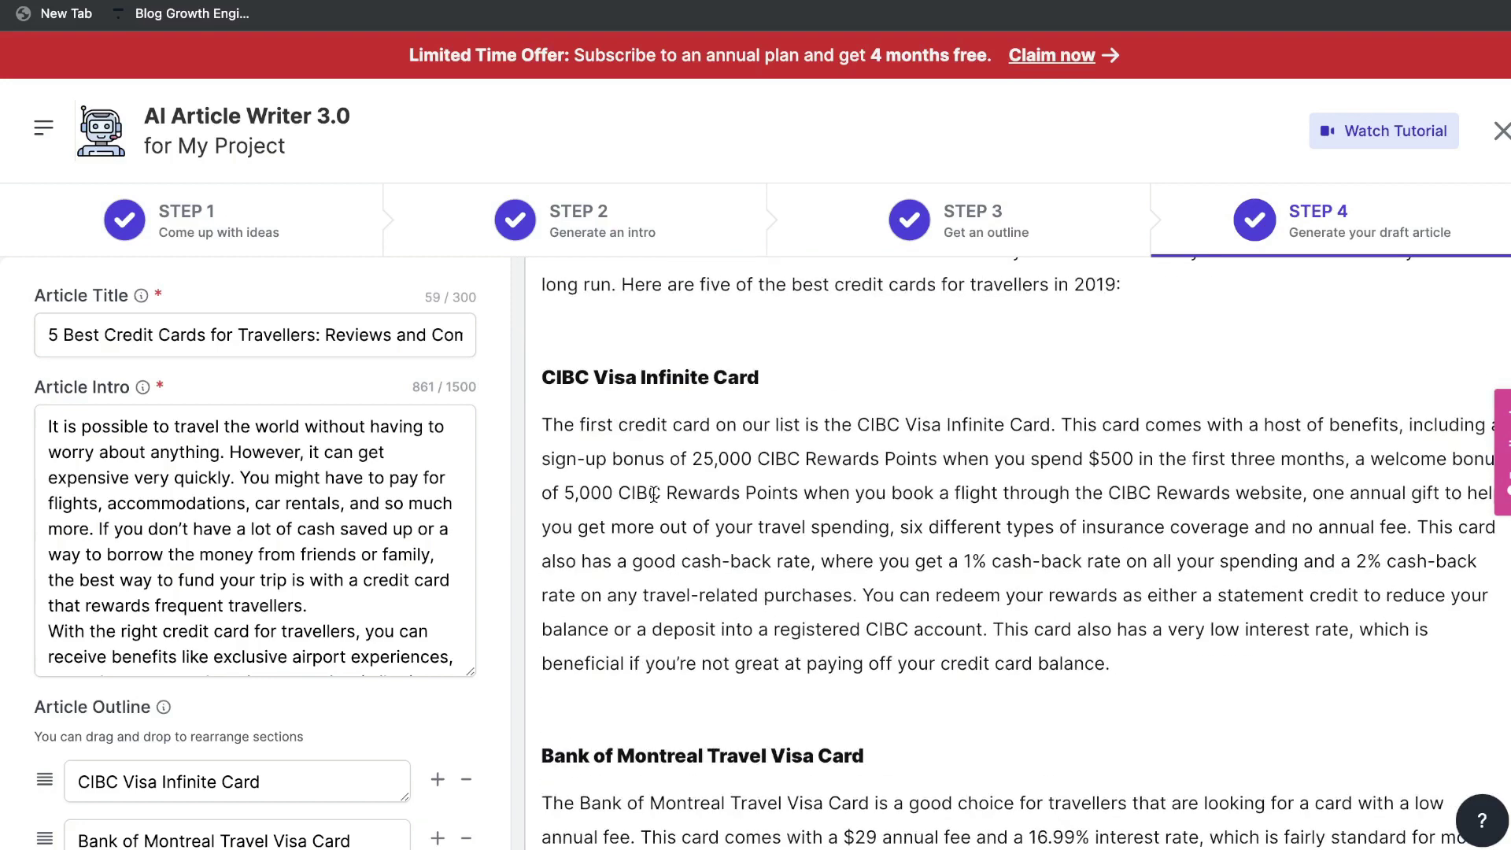
scroll(653, 493, "up", 3)
scroll(653, 493, "up", 5)
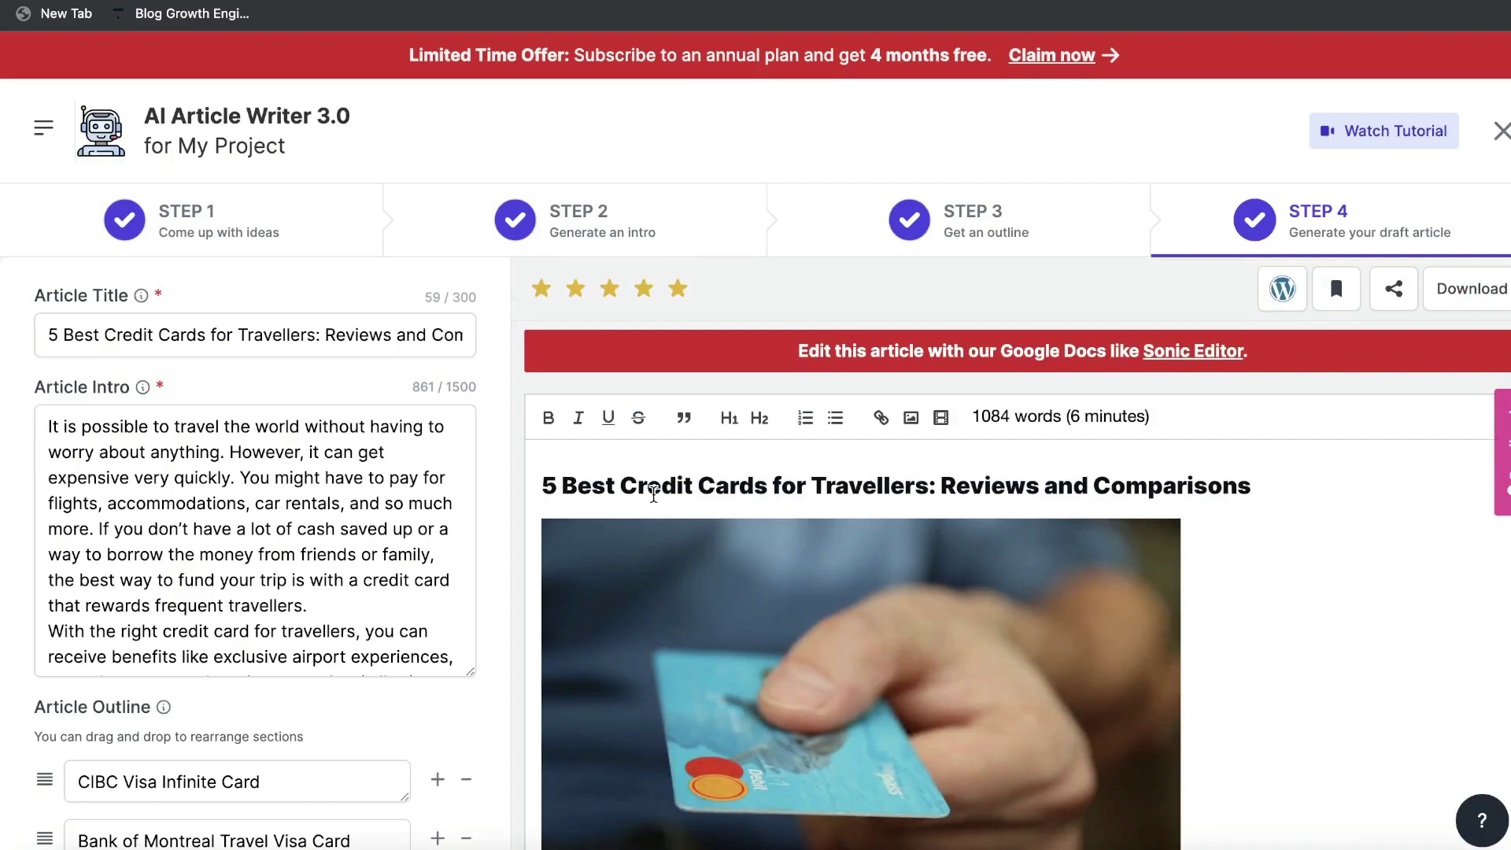